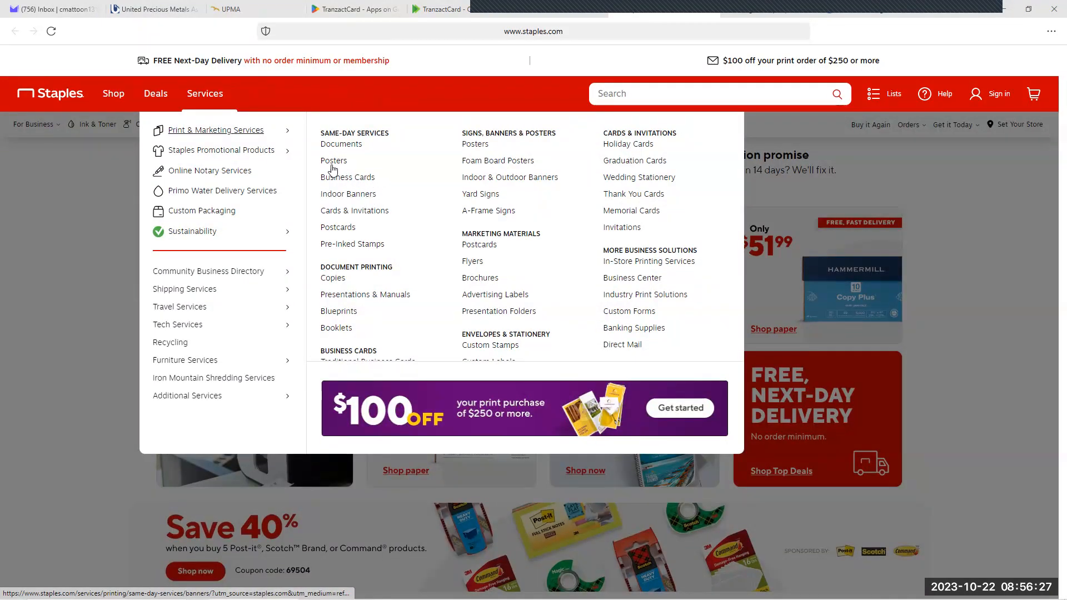
Step: Open the same-day business cards page and start a Create Your Own card, dismissing the design guidelines
{"action": "left_click", "coordinate": [338, 179]}
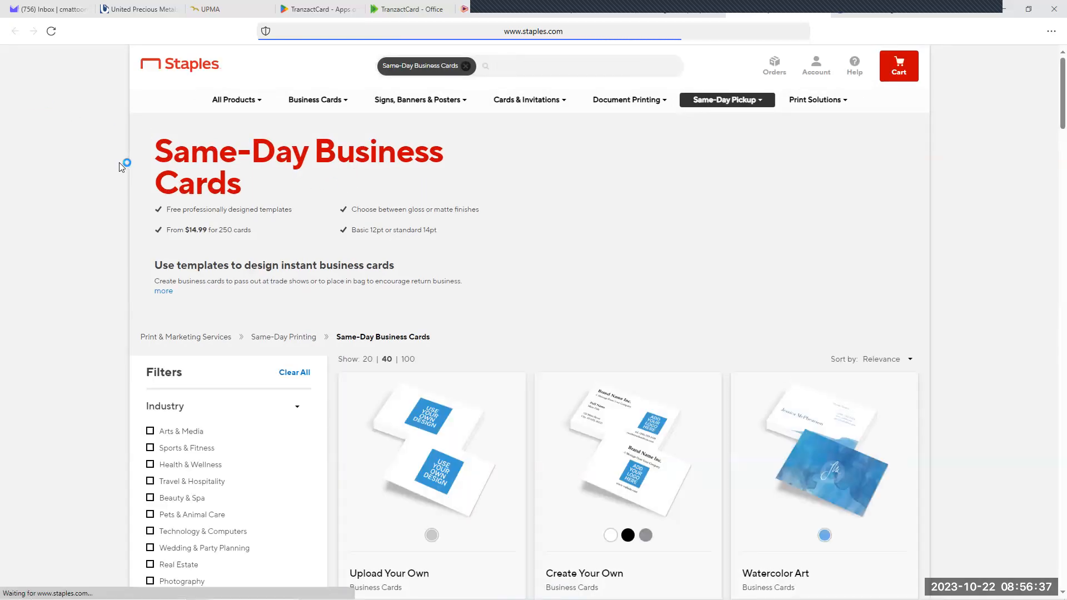
{"action": "scroll", "coordinate": [119, 162], "scroll_direction": "down", "scroll_amount": 2}
{"action": "scroll", "coordinate": [119, 161], "scroll_direction": "down", "scroll_amount": 2}
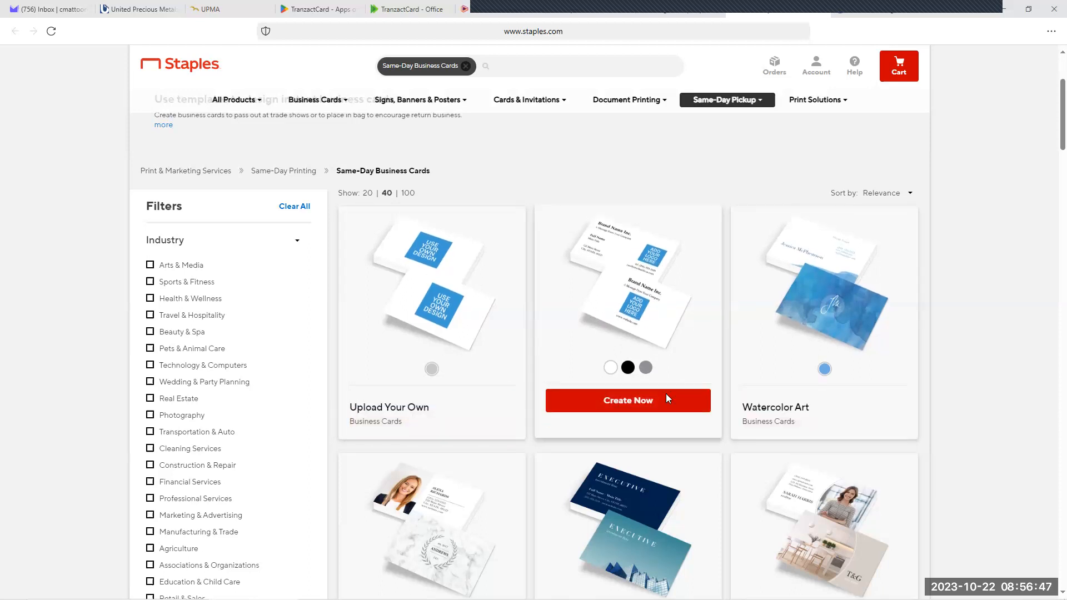
{"action": "left_click", "coordinate": [626, 402]}
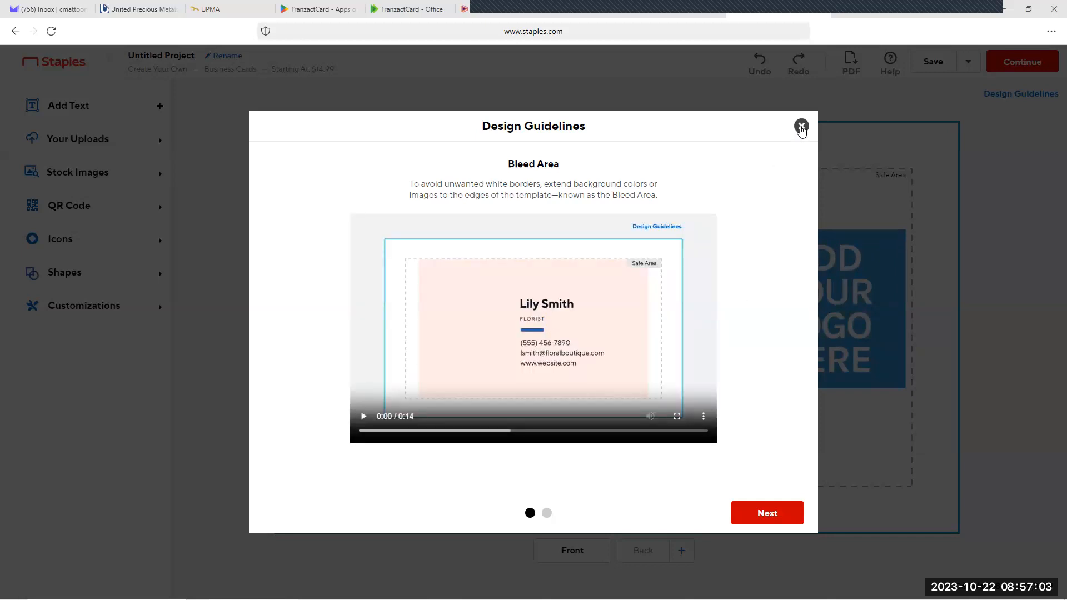
{"action": "left_click", "coordinate": [801, 128]}
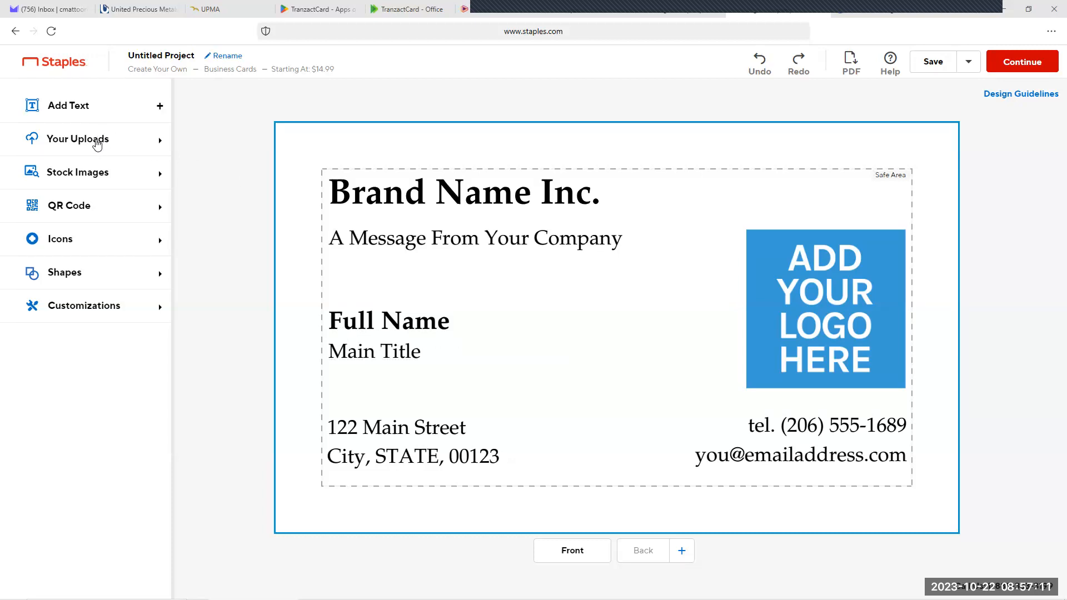
Step: Show the uploaded images and delete the blue logo placeholder from the card front
{"action": "left_click", "coordinate": [93, 141]}
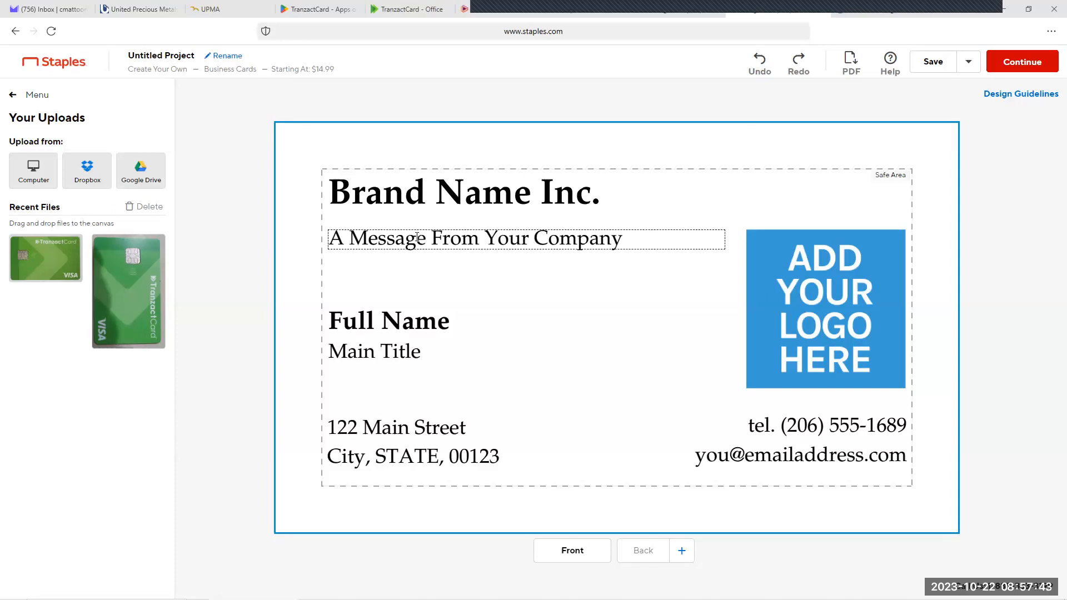
{"action": "left_click", "coordinate": [419, 321]}
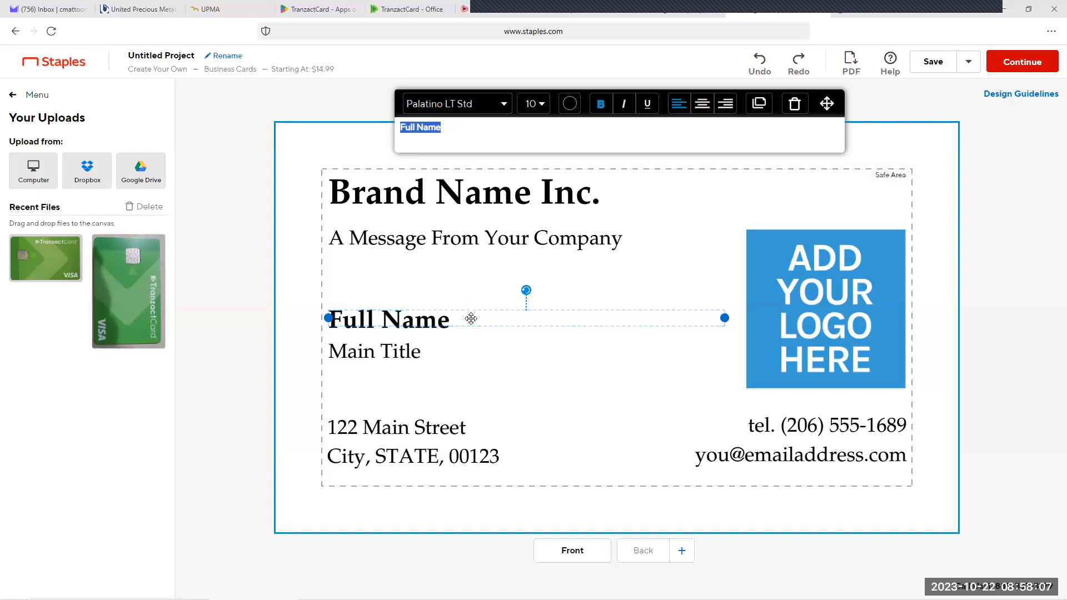
{"action": "left_click", "coordinate": [475, 282]}
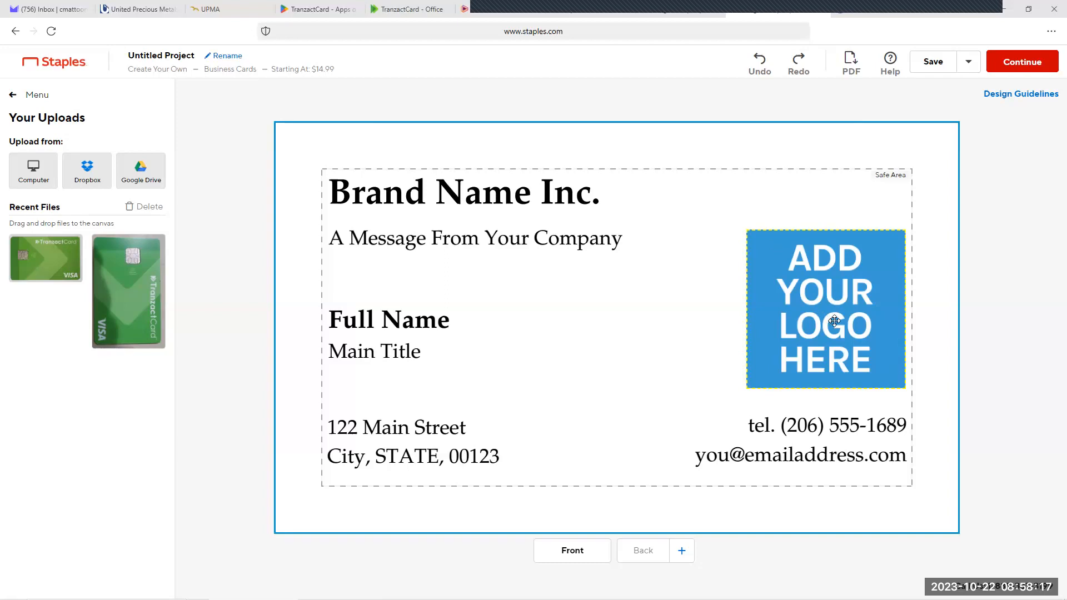
{"action": "left_click", "coordinate": [829, 303]}
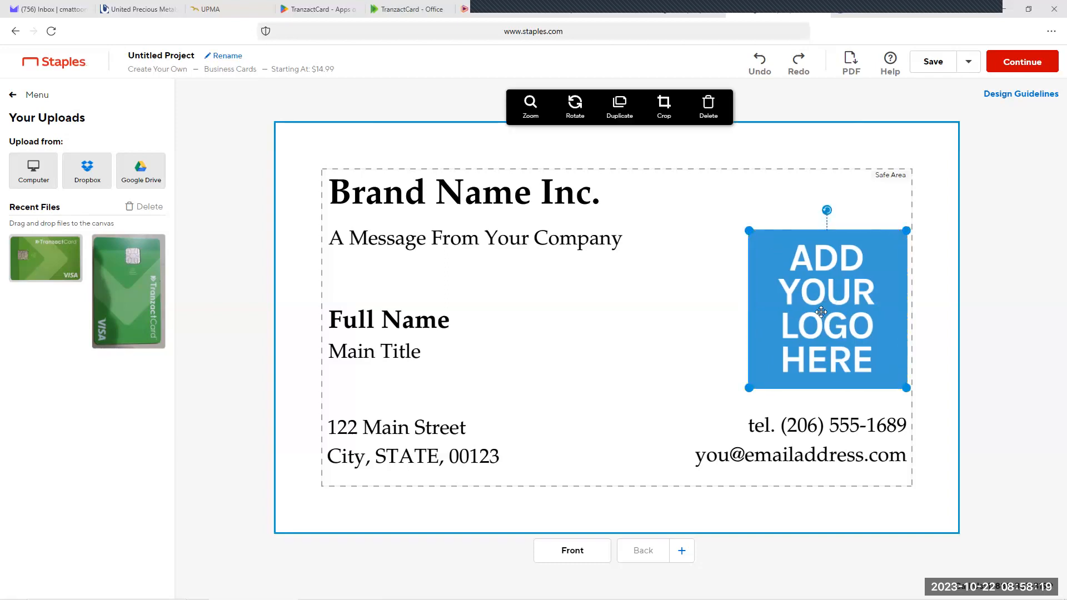
{"action": "left_click", "coordinate": [709, 110]}
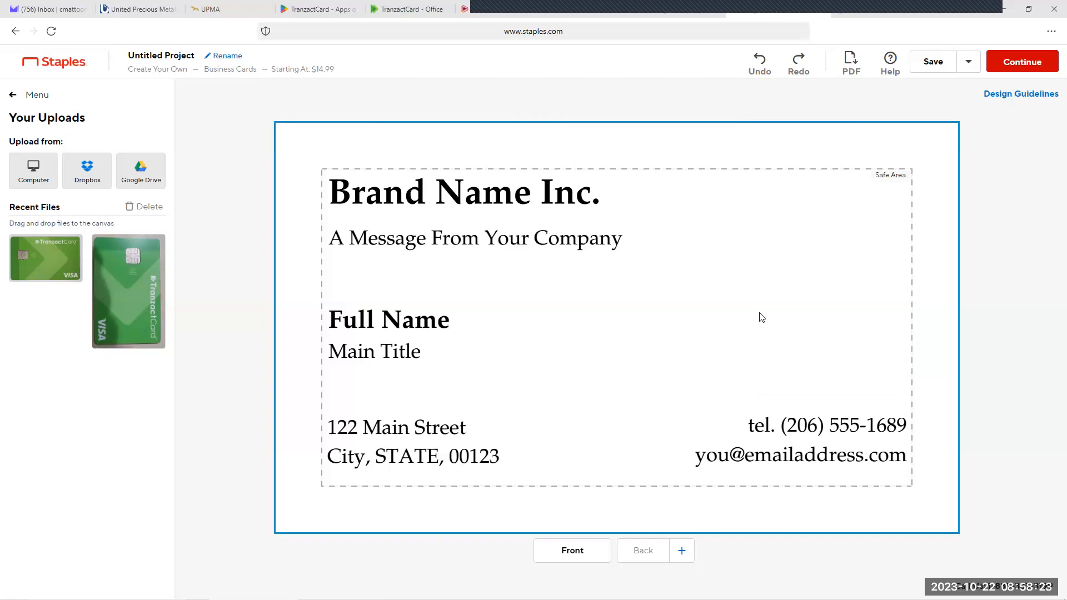
Step: Place the upright TranzactCard photo on the card and rotate it to landscape so its lettering reads horizontally
{"action": "mouse_move", "coordinate": [126, 297]}
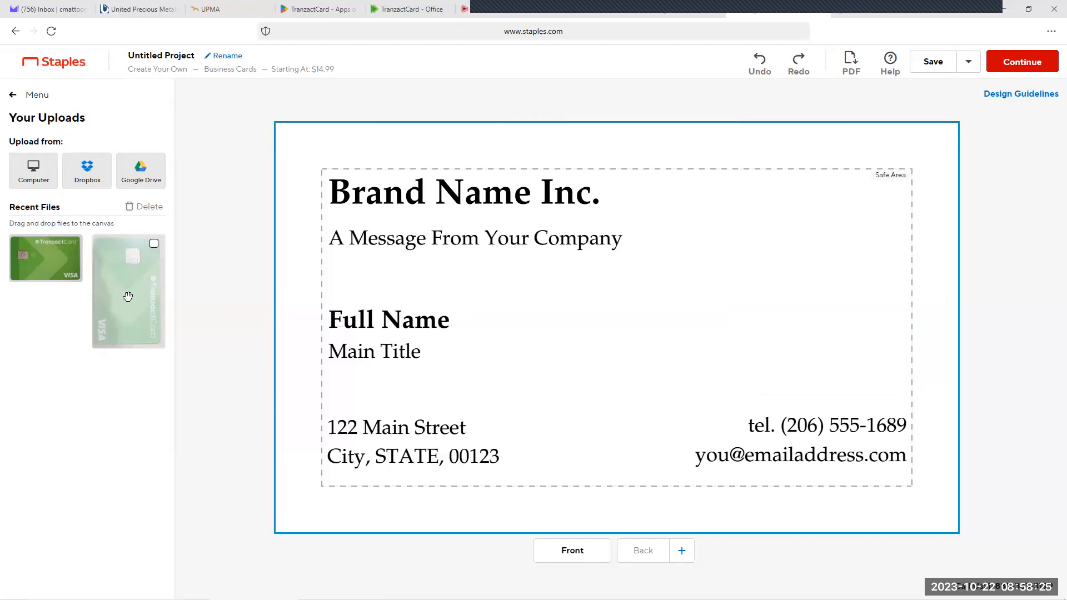
{"action": "left_click_drag", "start_coordinate": [135, 313], "coordinate": [622, 349]}
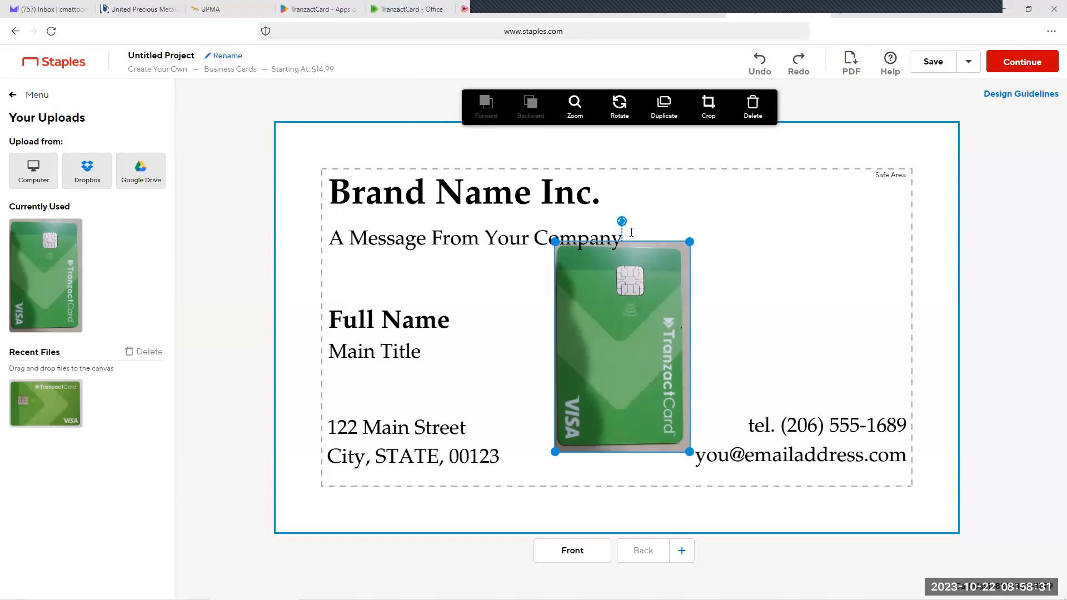
{"action": "left_click_drag", "start_coordinate": [622, 222], "coordinate": [493, 348]}
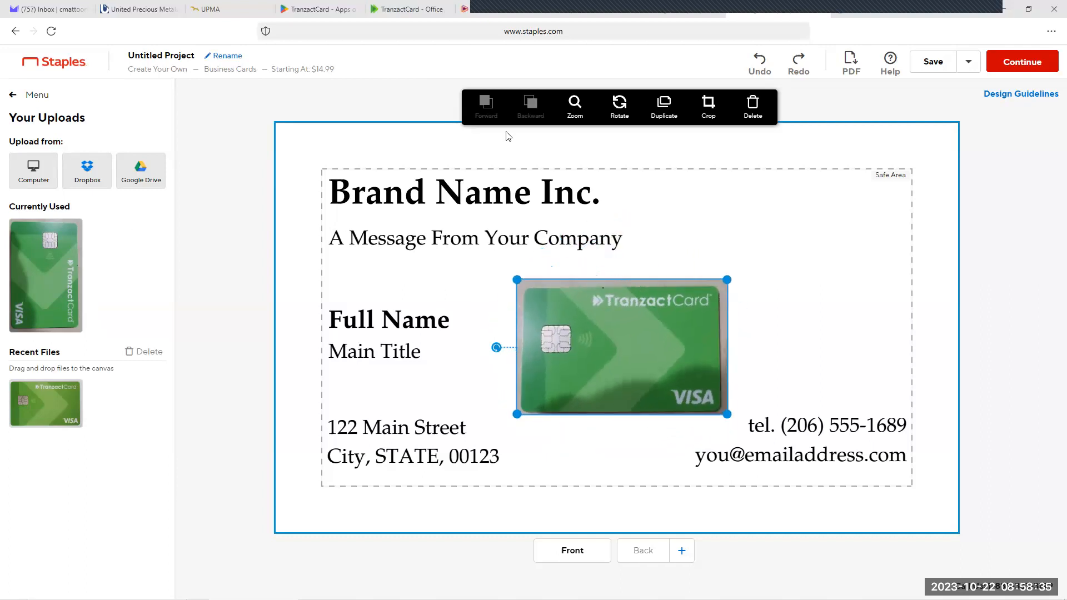
{"action": "left_click", "coordinate": [617, 114]}
{"action": "left_click", "coordinate": [617, 114]}
{"action": "left_click", "coordinate": [617, 115]}
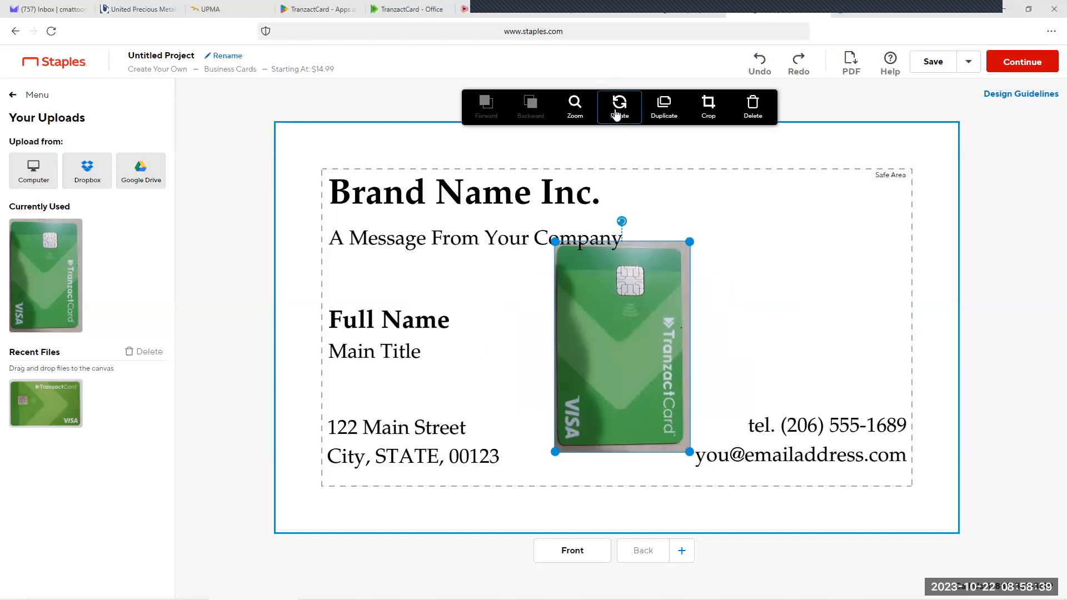
{"action": "left_click", "coordinate": [617, 114]}
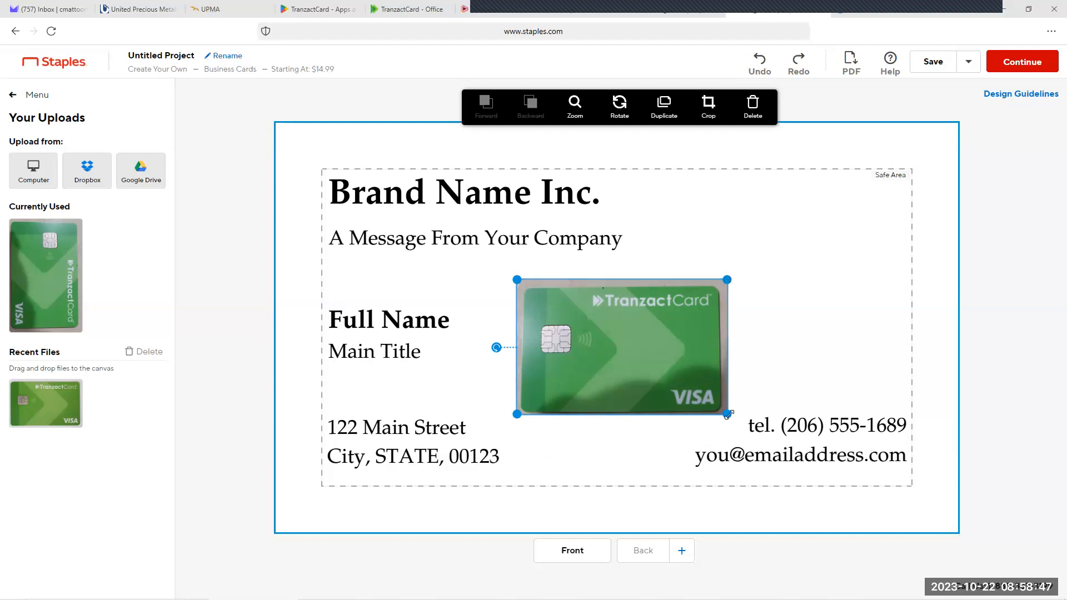
Step: Enlarge the TranzactCard photo from its corners until it covers the whole card front past the bleed edges
{"action": "left_click_drag", "start_coordinate": [737, 426], "coordinate": [935, 487]}
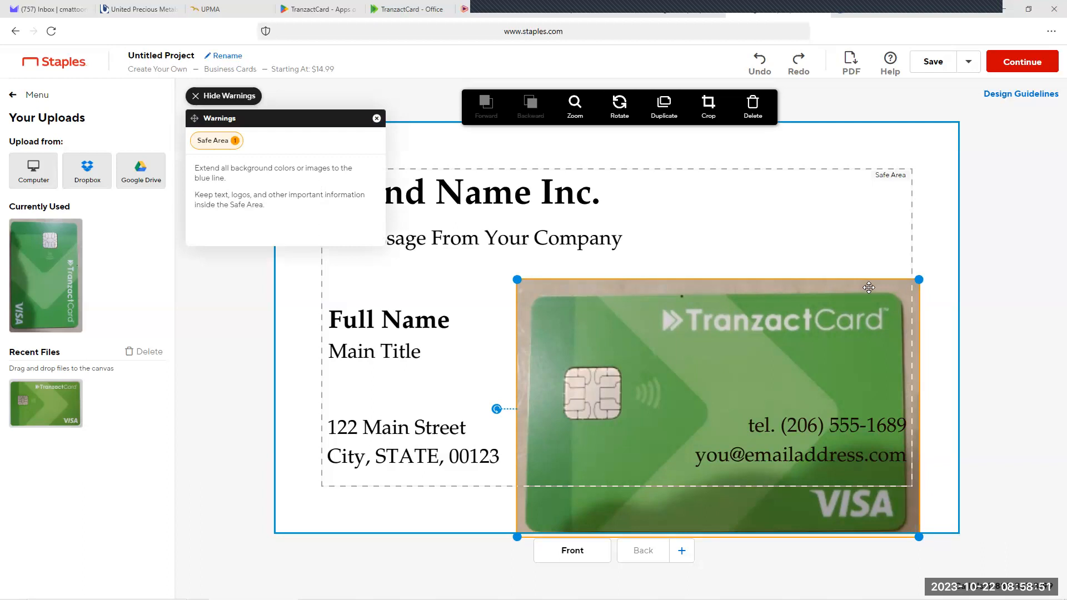
{"action": "left_click_drag", "start_coordinate": [517, 279], "coordinate": [271, 121]}
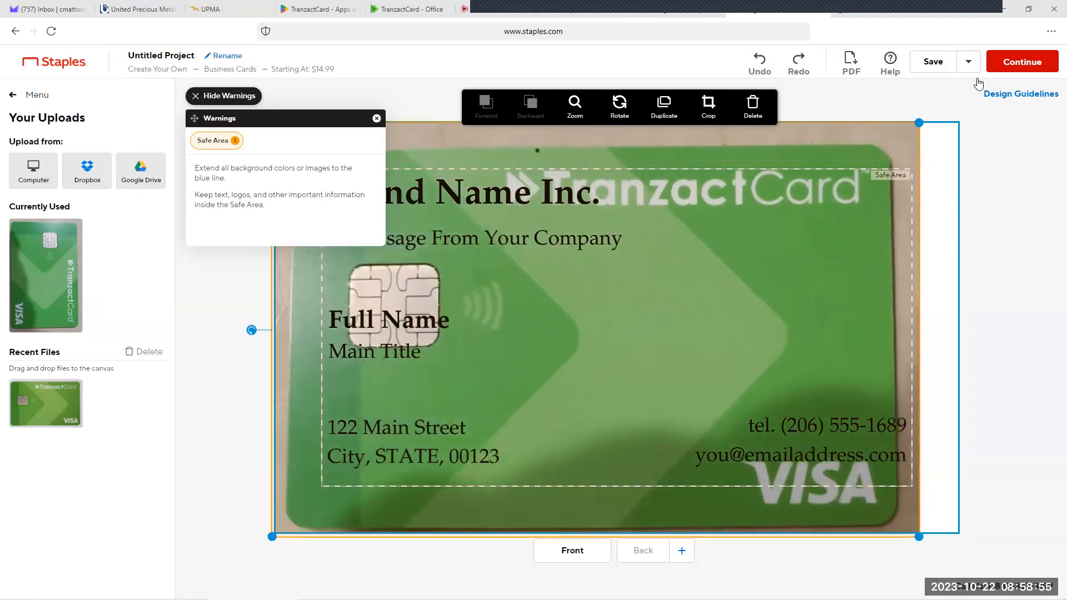
{"action": "left_click_drag", "start_coordinate": [918, 123], "coordinate": [986, 81]}
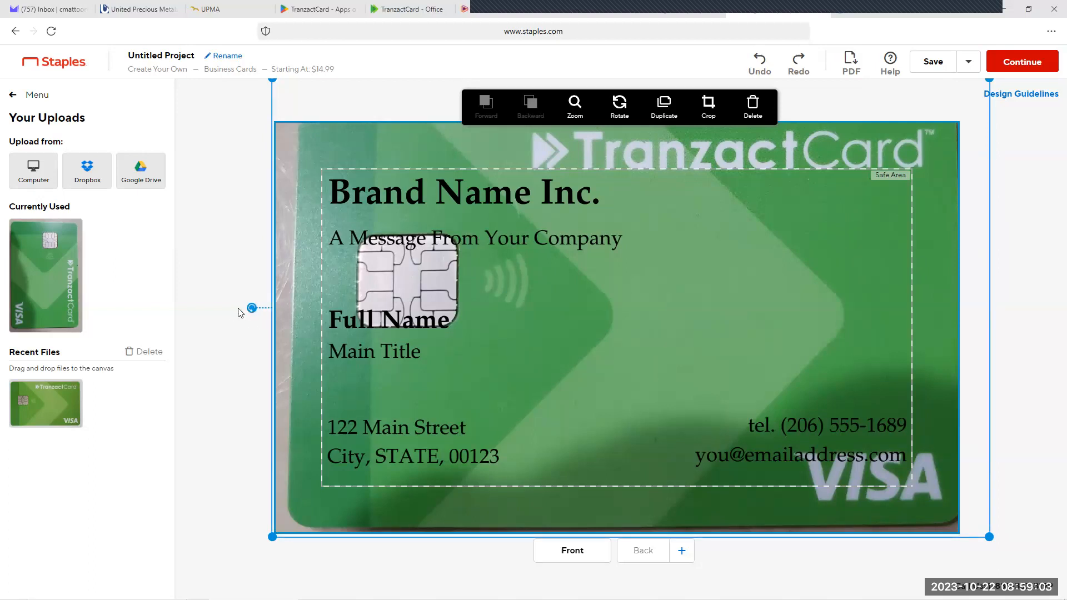
{"action": "left_click_drag", "start_coordinate": [271, 538], "coordinate": [243, 555]}
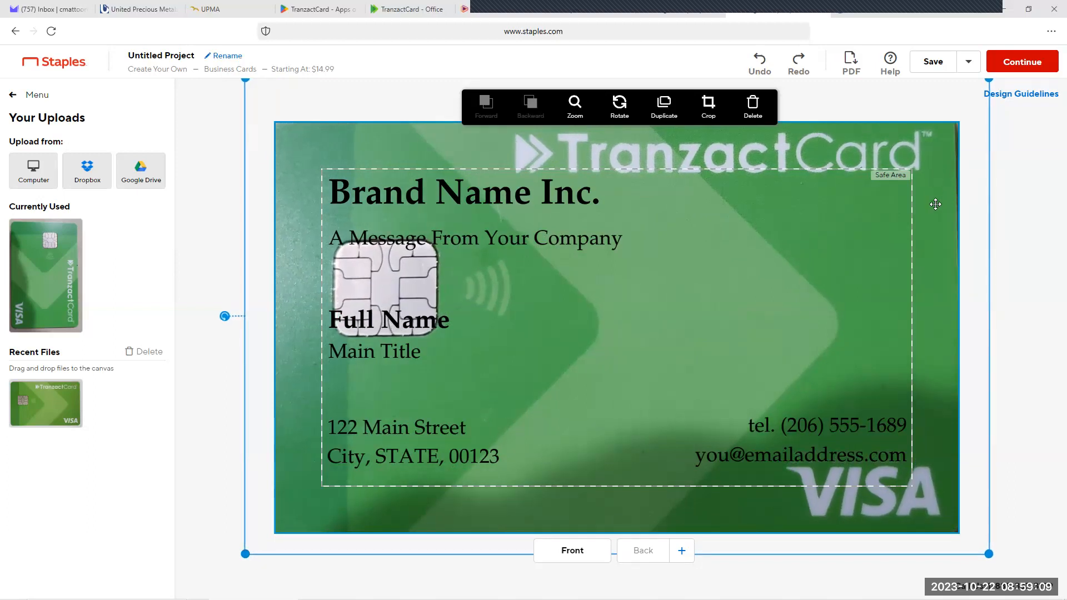
Step: Fine-tune the background photo's size and position so the TranzactCard and VISA lettering sit inside the card edges, then deselect it
{"action": "left_click_drag", "start_coordinate": [936, 203], "coordinate": [939, 204]}
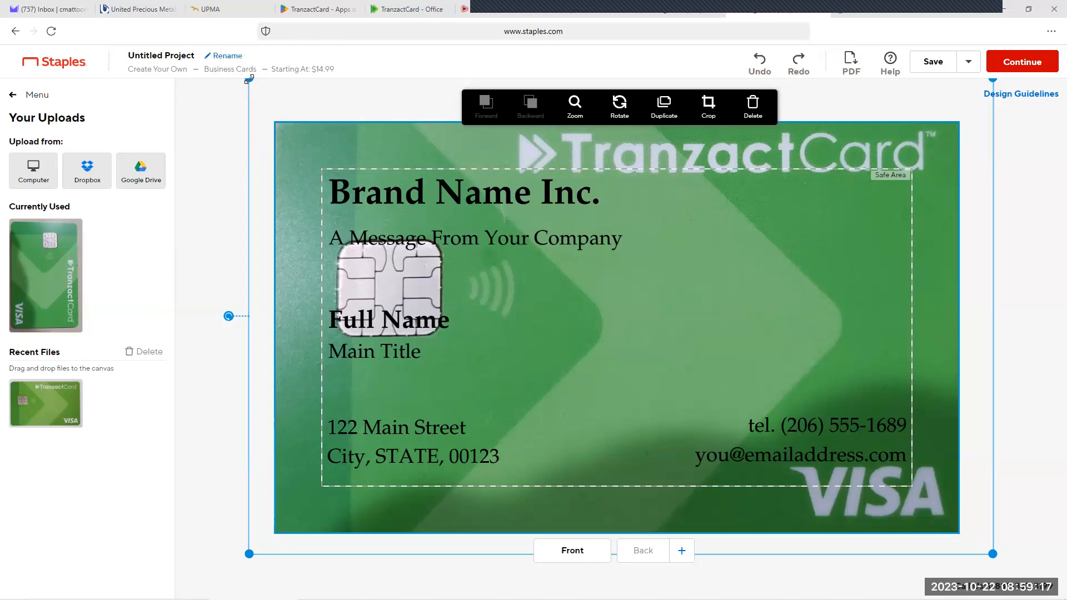
{"action": "left_click_drag", "start_coordinate": [247, 77], "coordinate": [237, 77]}
{"action": "left_click_drag", "start_coordinate": [268, 116], "coordinate": [274, 118]}
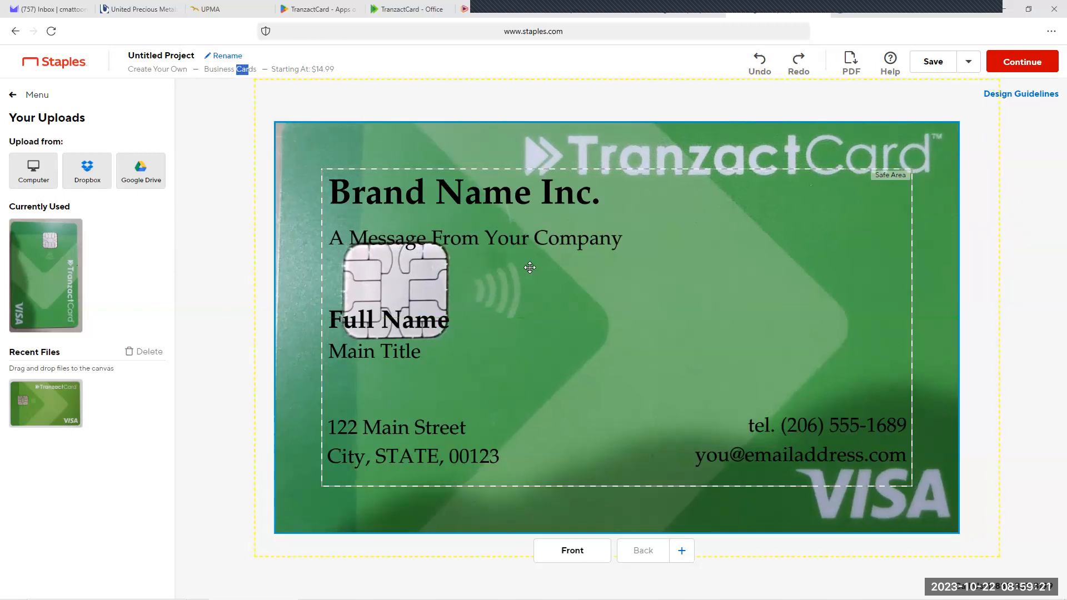
{"action": "left_click", "coordinate": [571, 305]}
{"action": "left_click_drag", "start_coordinate": [255, 82], "coordinate": [247, 87]}
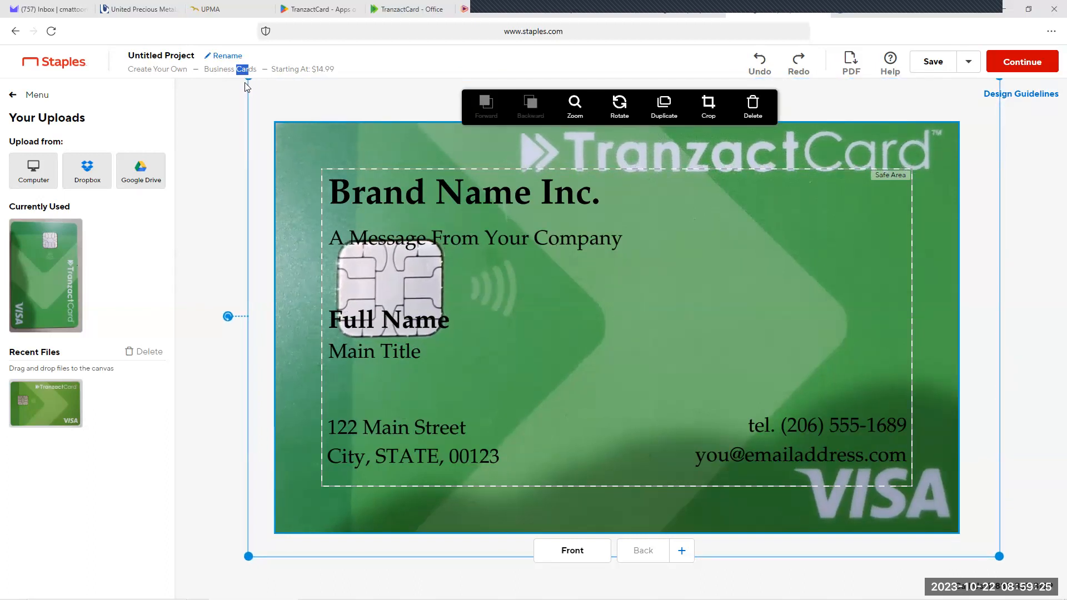
{"action": "mouse_move", "coordinate": [636, 269]}
{"action": "left_mouse_down"}
{"action": "mouse_move", "coordinate": [630, 281]}
{"action": "mouse_move", "coordinate": [638, 275]}
{"action": "left_mouse_up"}
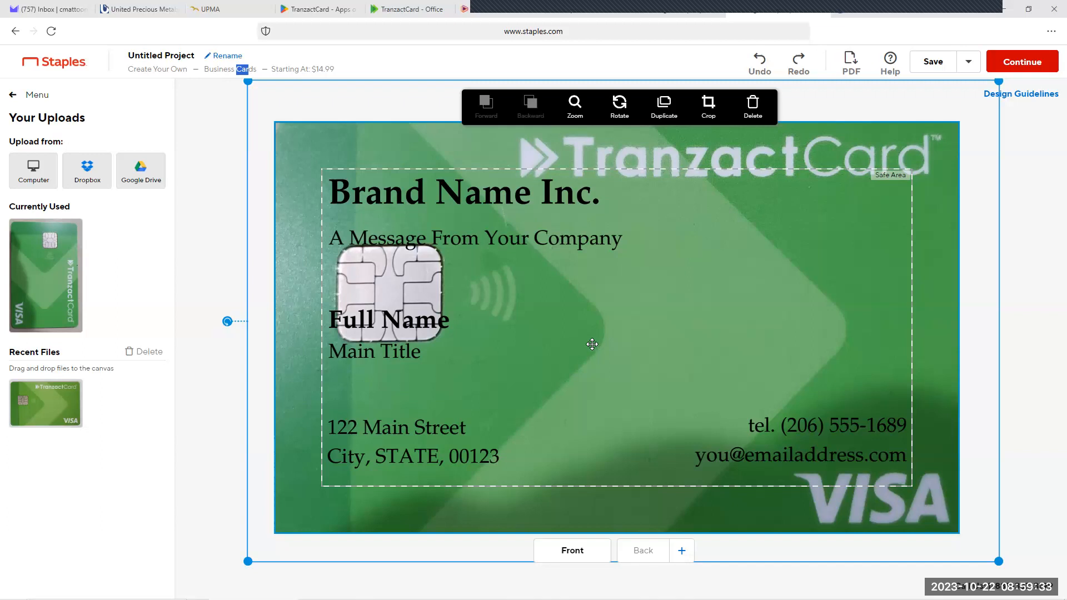
{"action": "left_click_drag", "start_coordinate": [592, 345], "coordinate": [591, 346]}
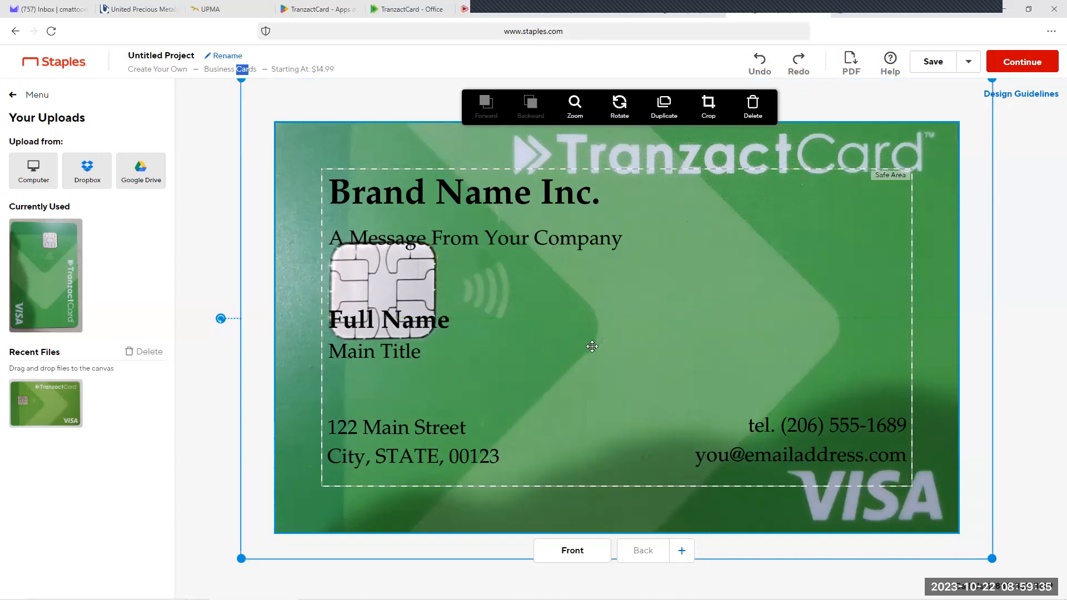
{"action": "left_click", "coordinate": [613, 358]}
{"action": "left_click", "coordinate": [210, 200]}
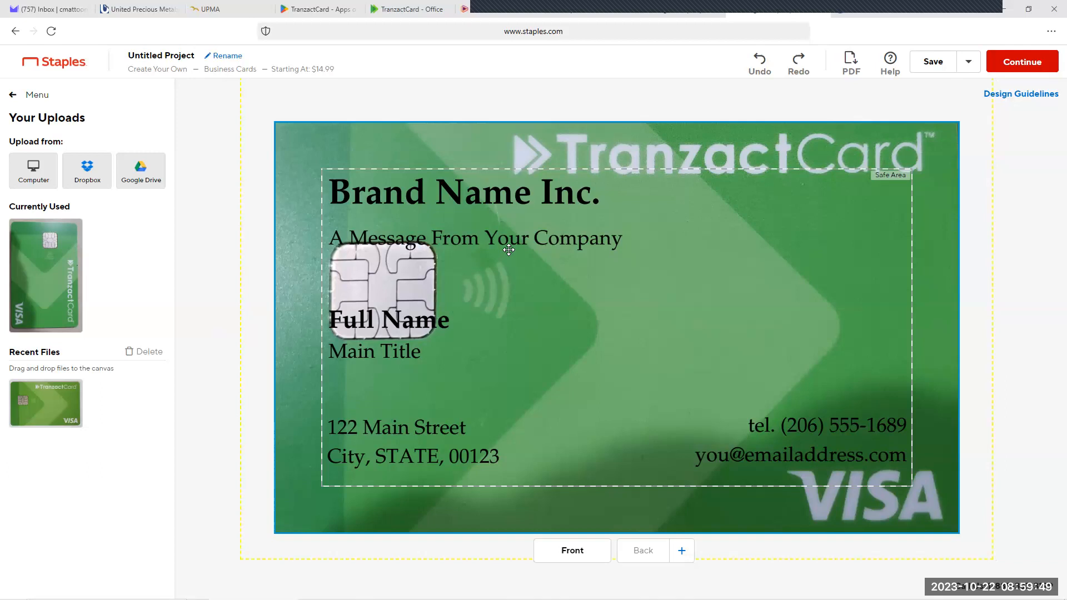
Step: Move the brand name text beneath the TranzactCard lettering and replace its wording with "DOUBLE YOUR SPENDING POWER"
{"action": "left_click", "coordinate": [465, 194]}
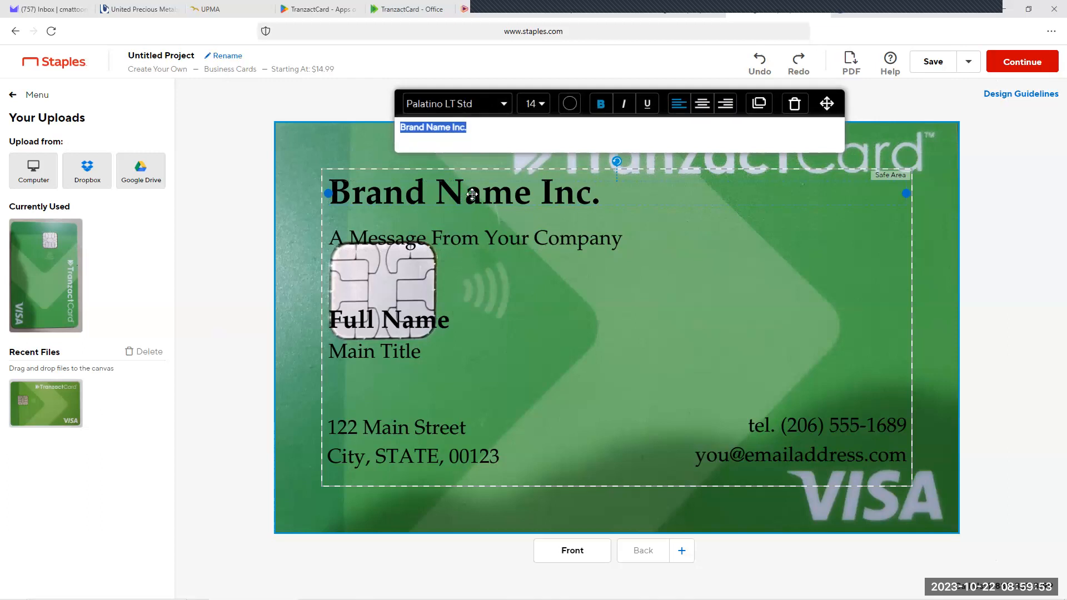
{"action": "left_click_drag", "start_coordinate": [467, 195], "coordinate": [704, 210]}
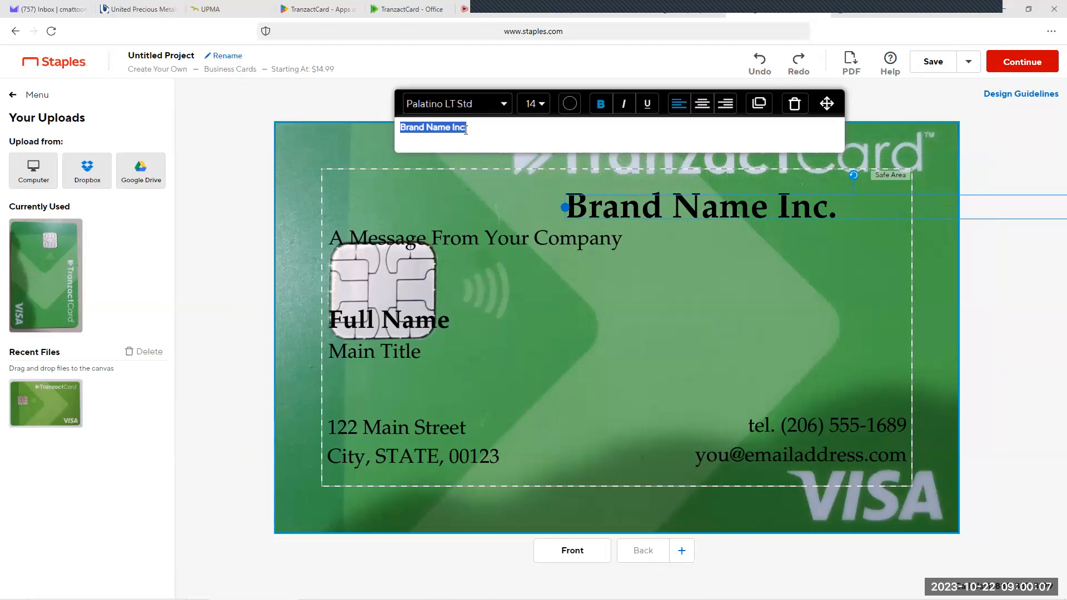
{"action": "type", "text": "D"}
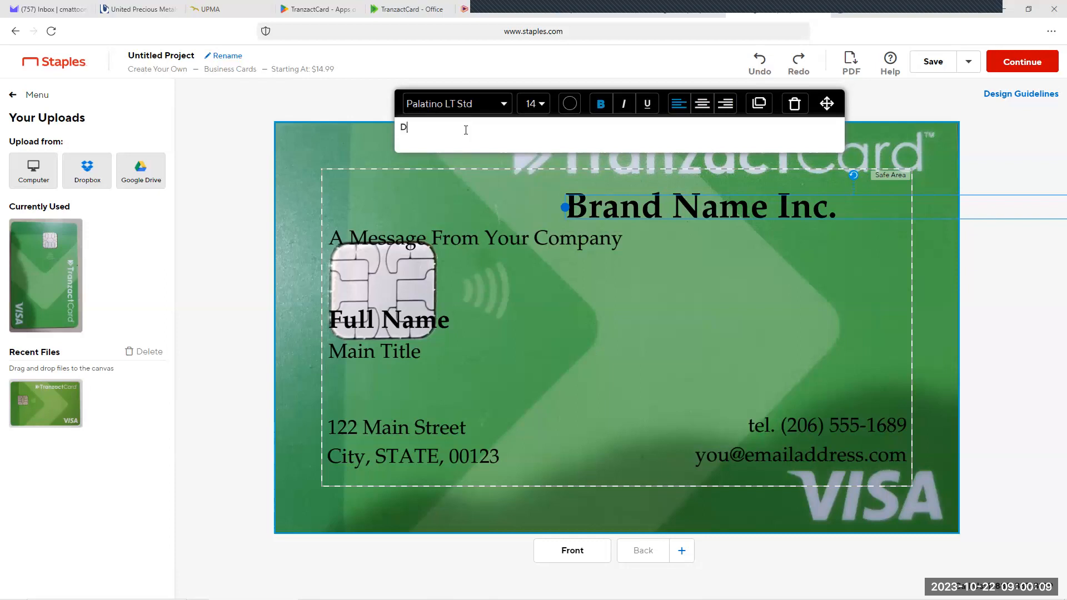
{"action": "type", "text": "OUBLE"}
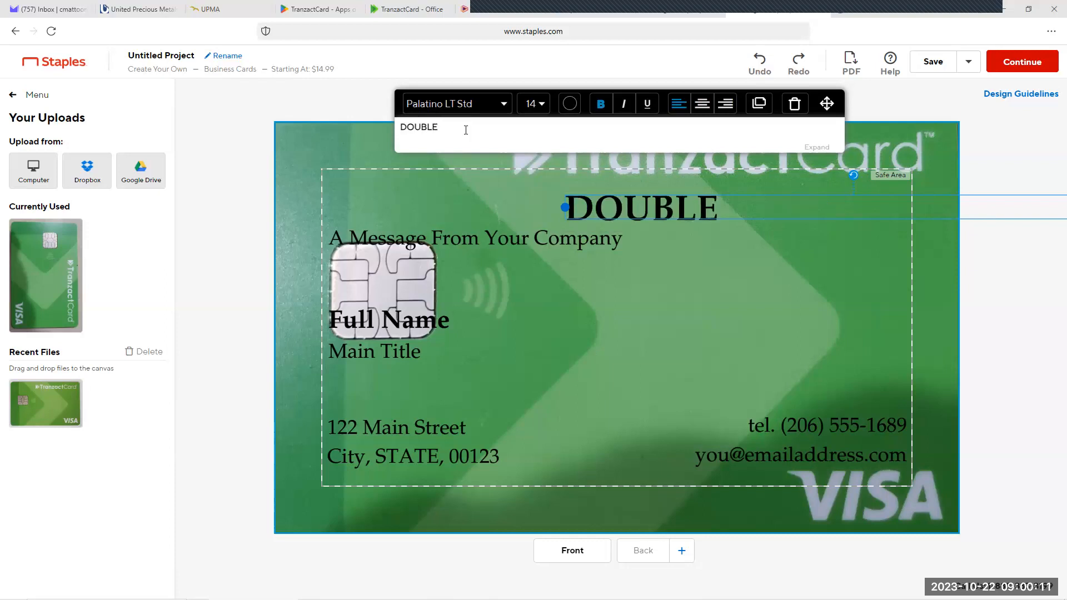
{"action": "type", "text": " YOUR SPENDING POWER"}
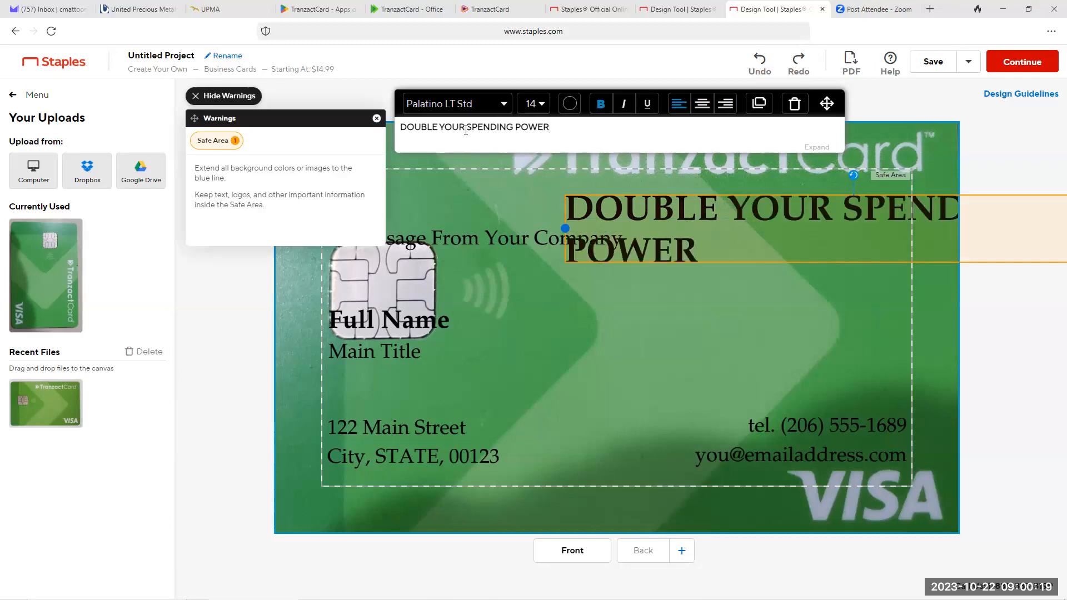
{"action": "left_click", "coordinate": [377, 120]}
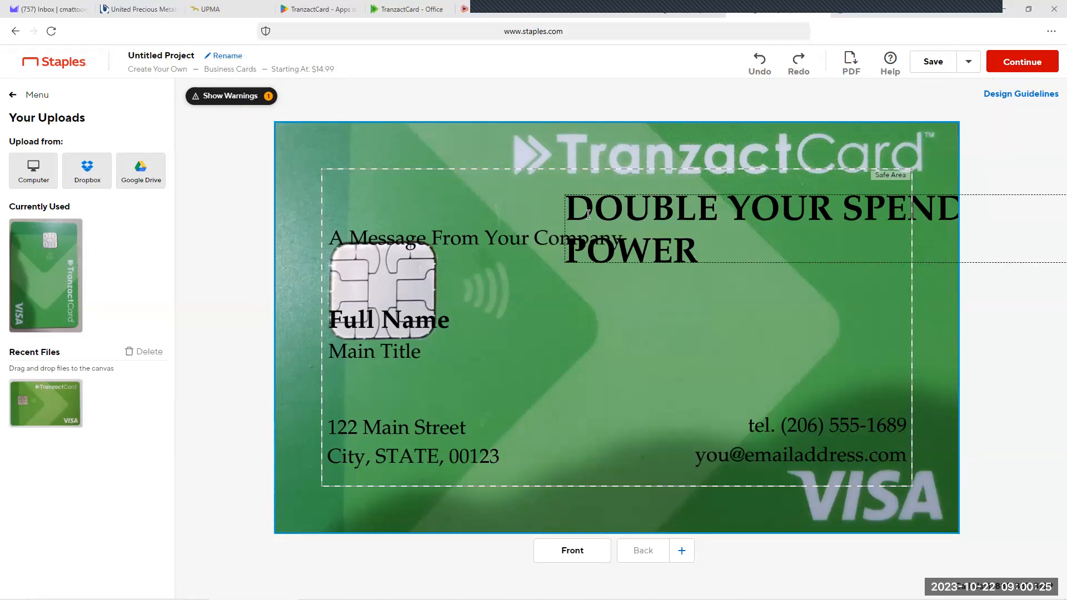
Step: Widen the "DOUBLE YOUR SPENDING POWER" text box leftward to fit one line and set its font size to 12
{"action": "left_click_drag", "start_coordinate": [587, 210], "coordinate": [589, 210]}
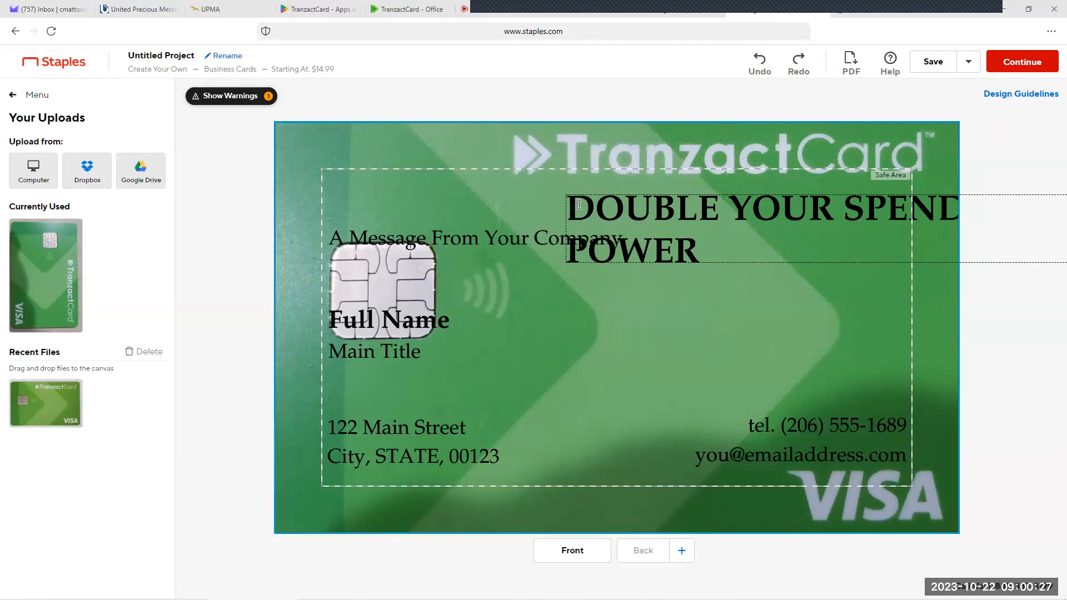
{"action": "left_click", "coordinate": [833, 208]}
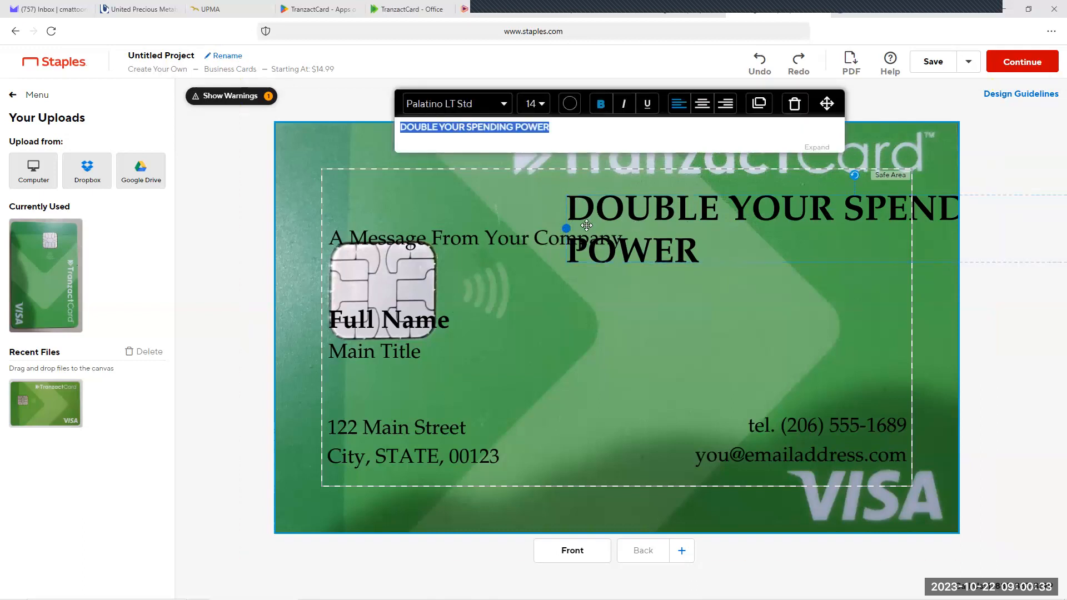
{"action": "left_click_drag", "start_coordinate": [565, 228], "coordinate": [339, 208]}
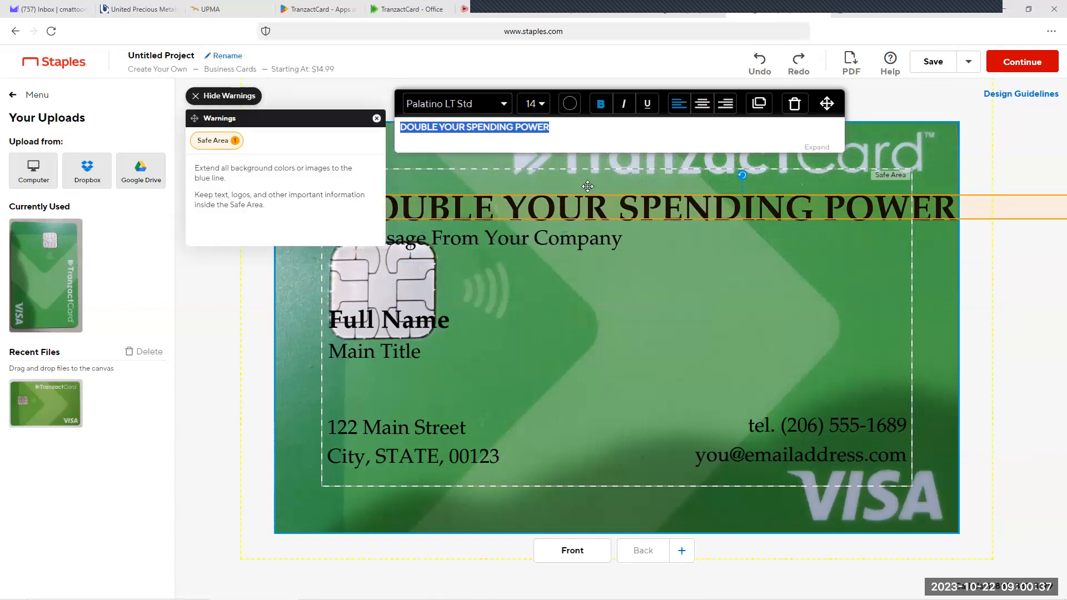
{"action": "left_click", "coordinate": [543, 105]}
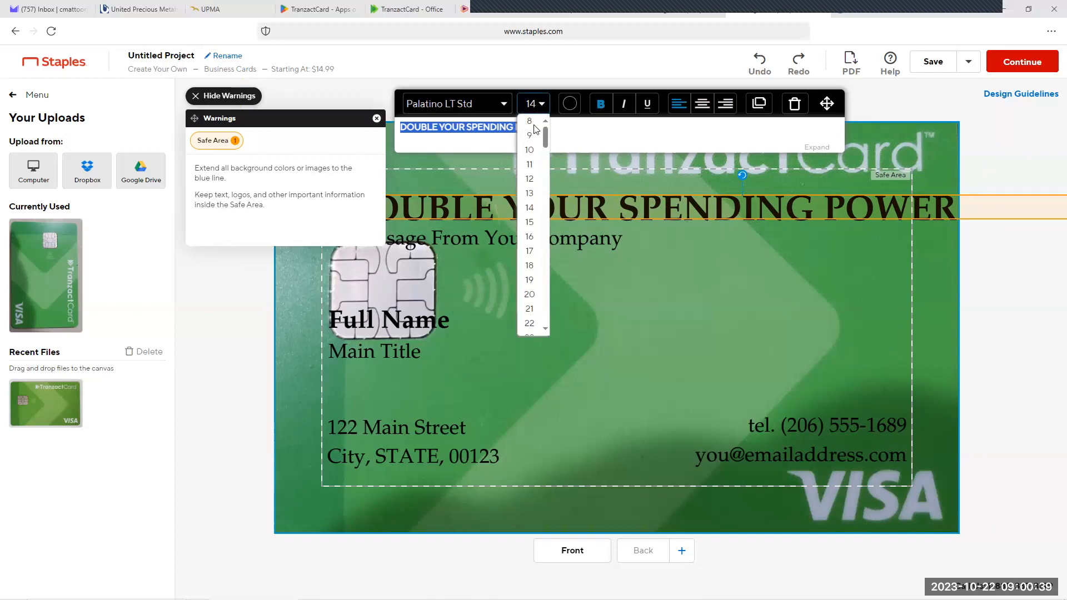
{"action": "left_click", "coordinate": [532, 179]}
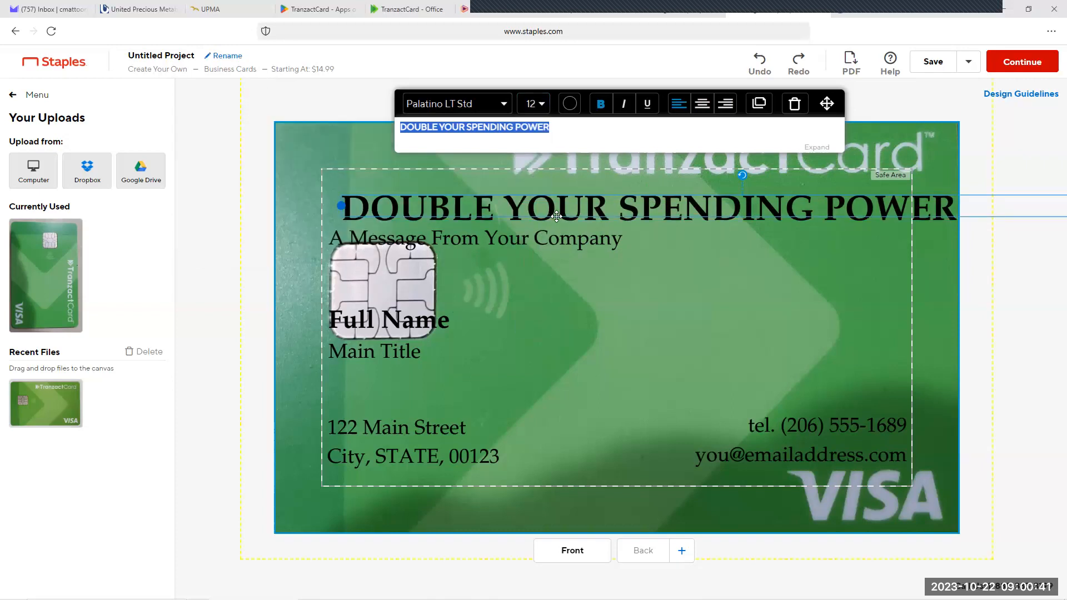
Step: Narrow the "DOUBLE YOUR SPENDING POWER" text box so it wraps onto two lines, and move the company message down clear of it
{"action": "left_click_drag", "start_coordinate": [884, 201], "coordinate": [712, 216]}
{"action": "left_click_drag", "start_coordinate": [968, 222], "coordinate": [744, 221]}
{"action": "left_click_drag", "start_coordinate": [616, 219], "coordinate": [821, 202]}
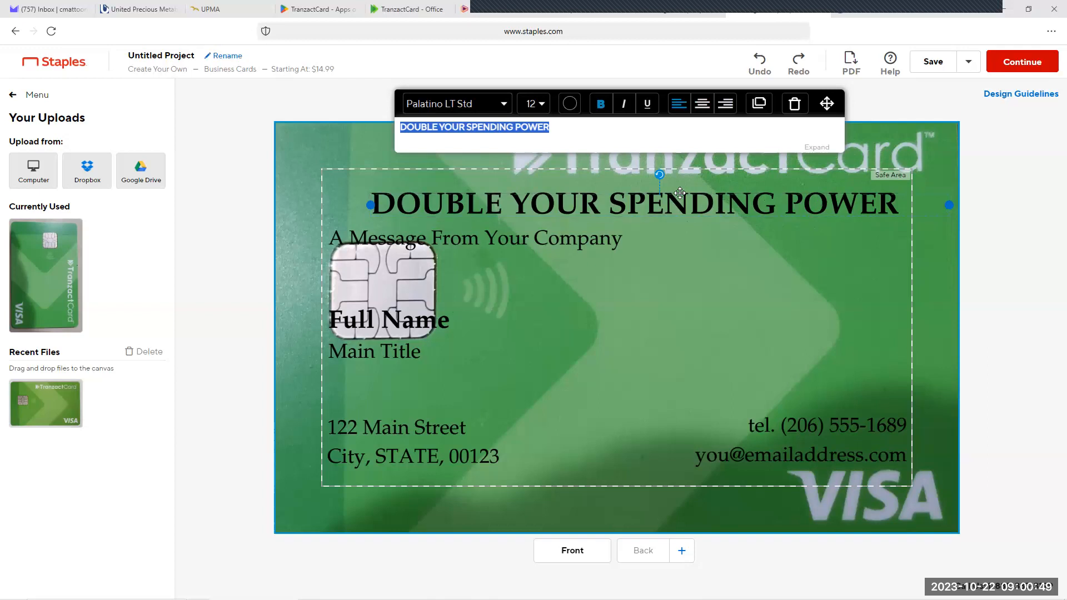
{"action": "left_click_drag", "start_coordinate": [395, 205], "coordinate": [599, 210]}
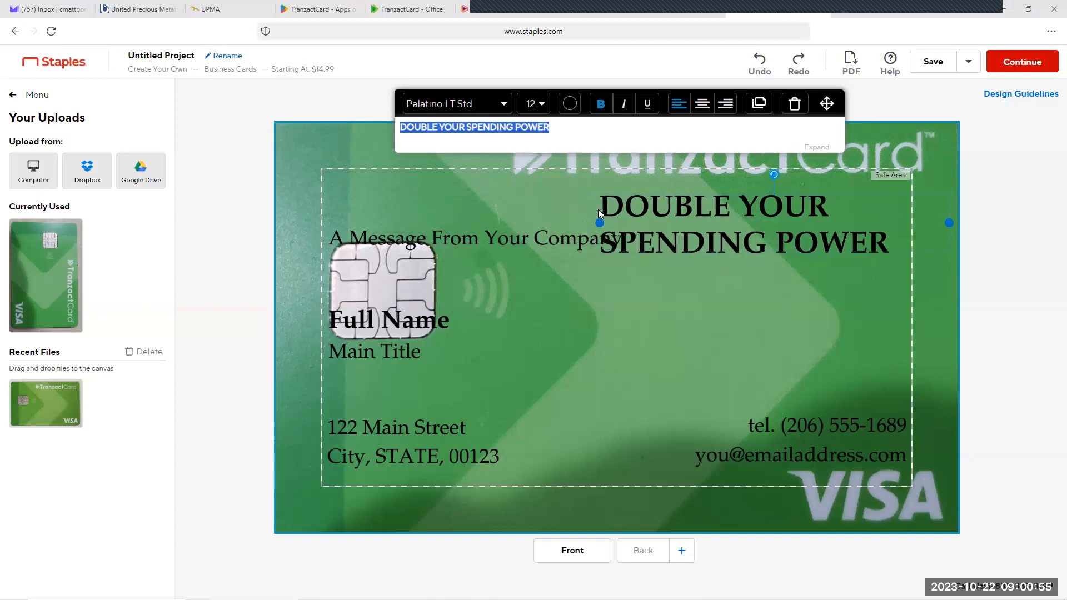
{"action": "left_click_drag", "start_coordinate": [499, 231], "coordinate": [674, 333]}
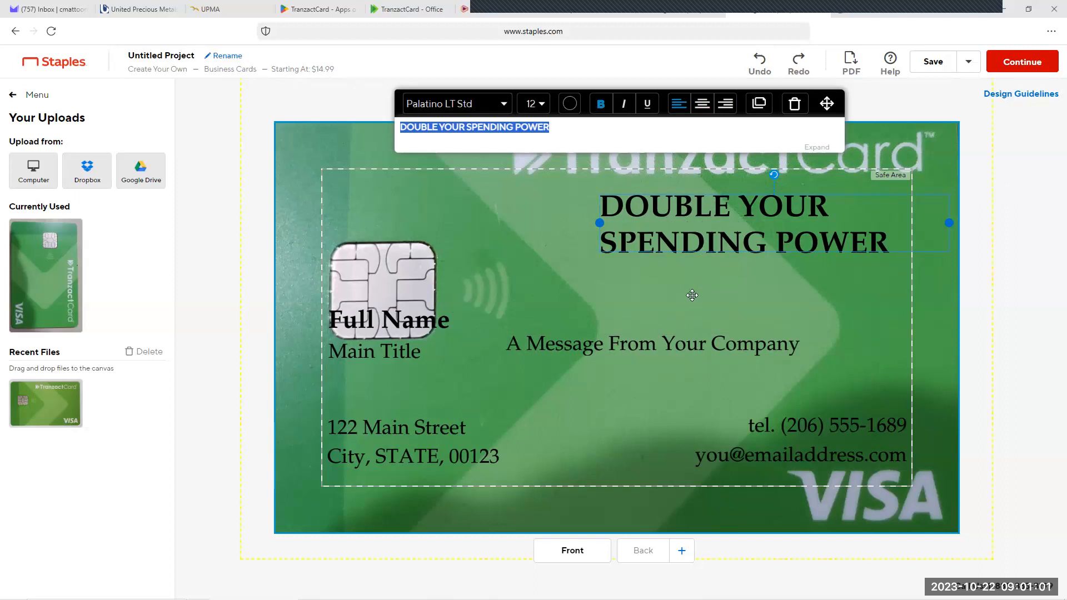
Step: Color the "DOUBLE YOUR SPENDING POWER" text white and shift it slightly left to line up with the safe area
{"action": "left_click", "coordinate": [570, 105]}
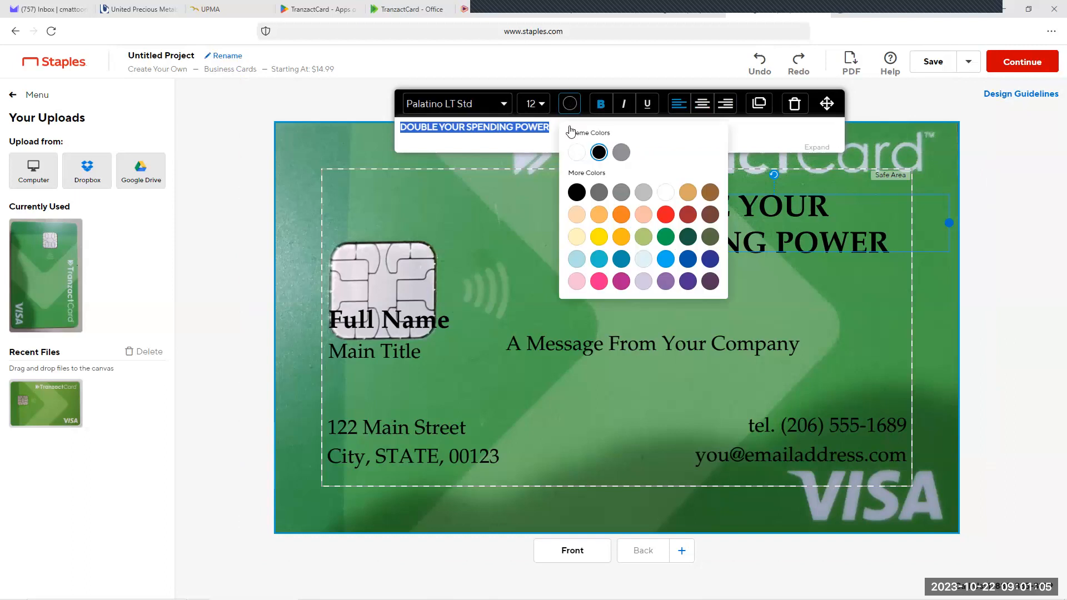
{"action": "left_click", "coordinate": [576, 153]}
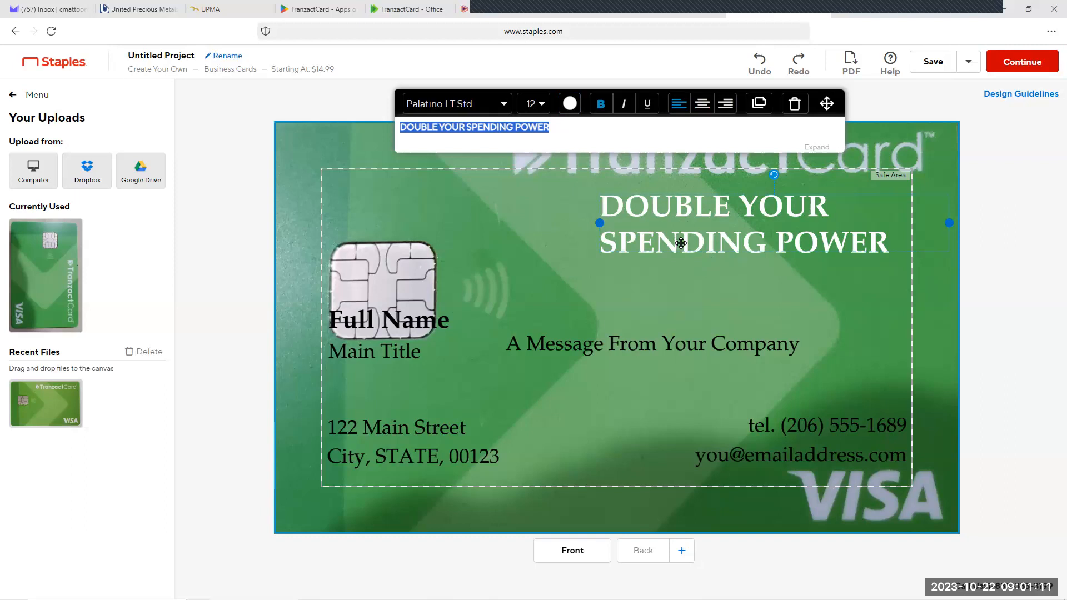
{"action": "left_click_drag", "start_coordinate": [655, 237], "coordinate": [650, 238]}
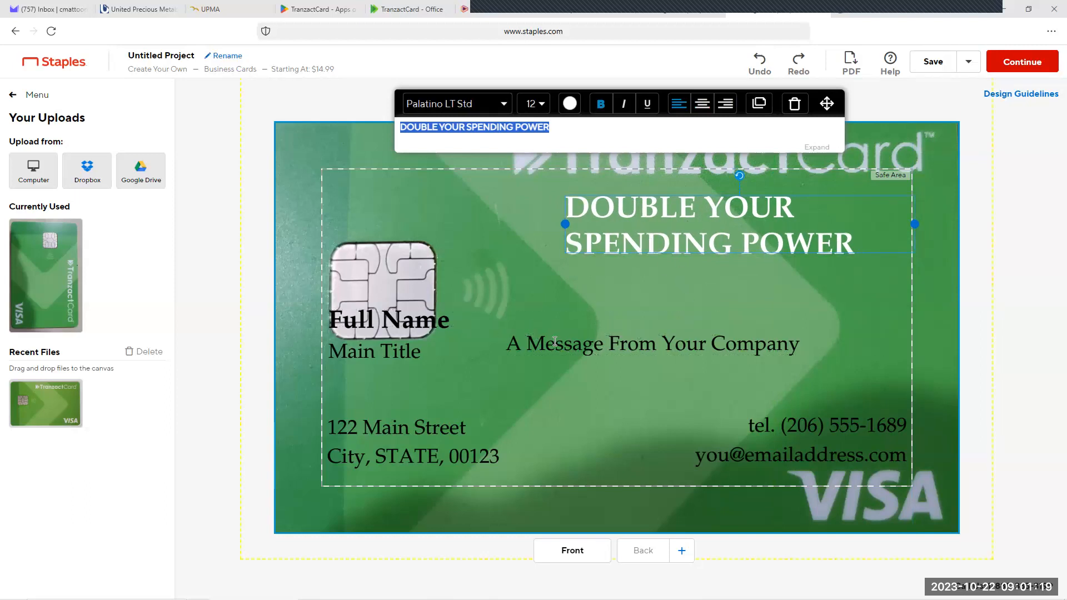
Step: Move the "Full Name" text beneath the headline and stack the phone and email placeholders just above the VISA lettering
{"action": "left_click", "coordinate": [464, 316]}
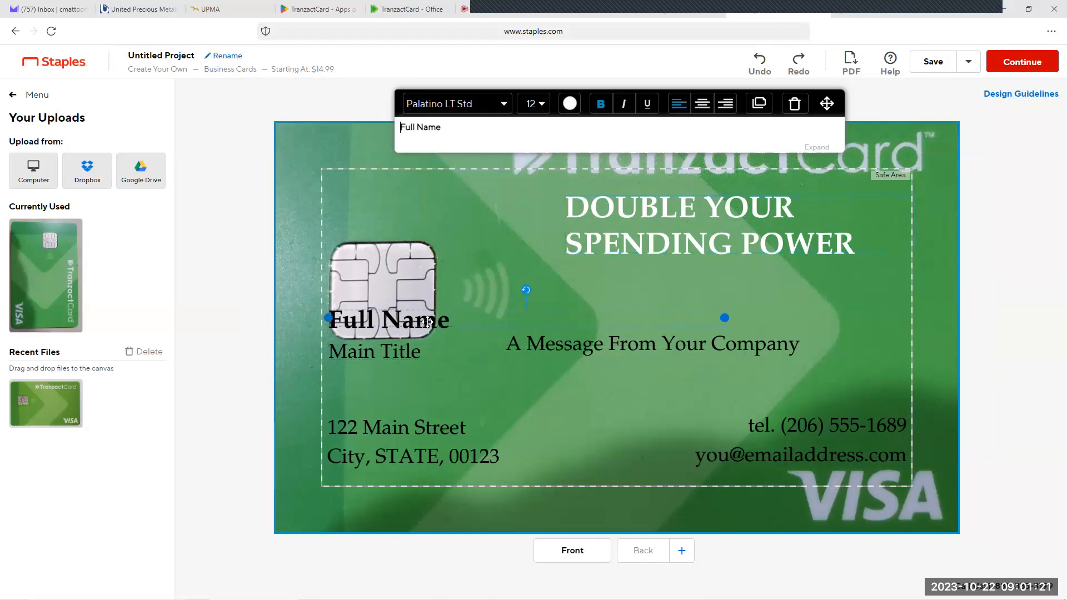
{"action": "left_click_drag", "start_coordinate": [465, 315], "coordinate": [664, 292]}
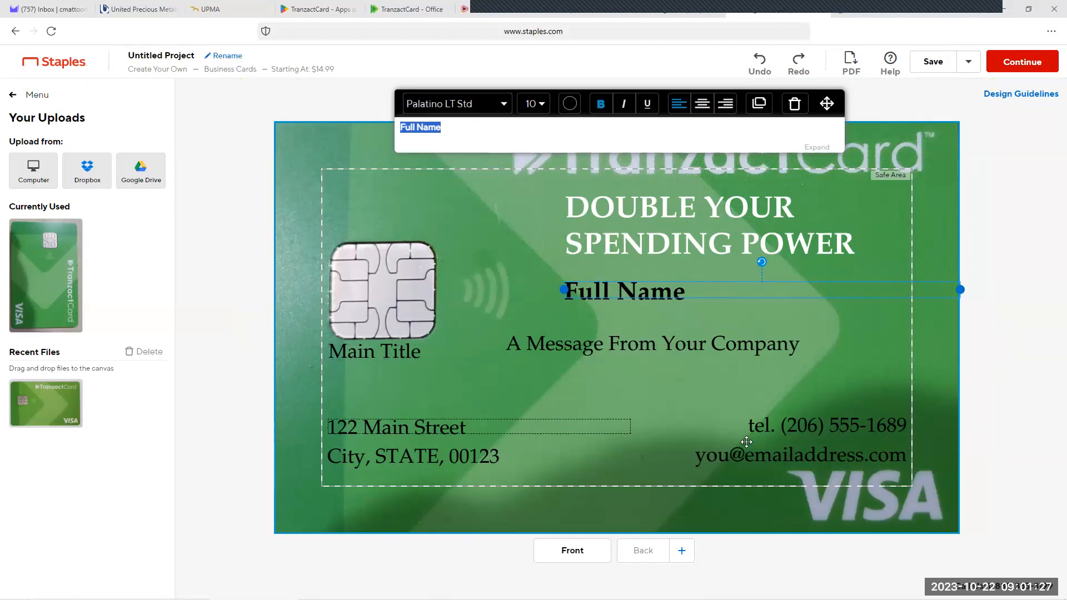
{"action": "left_click_drag", "start_coordinate": [790, 438], "coordinate": [690, 322]}
{"action": "mouse_move", "coordinate": [785, 449]}
{"action": "left_mouse_down"}
{"action": "mouse_move", "coordinate": [709, 402]}
{"action": "mouse_move", "coordinate": [690, 377]}
{"action": "mouse_move", "coordinate": [702, 363]}
{"action": "mouse_move", "coordinate": [777, 443]}
{"action": "left_mouse_up"}
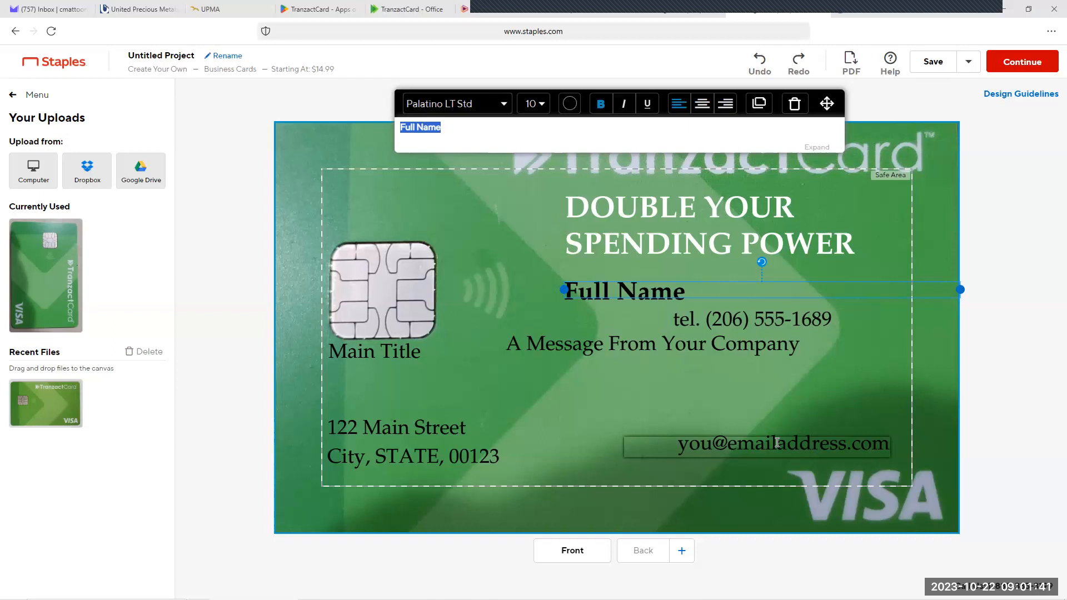
{"action": "left_click_drag", "start_coordinate": [777, 443], "coordinate": [777, 443]}
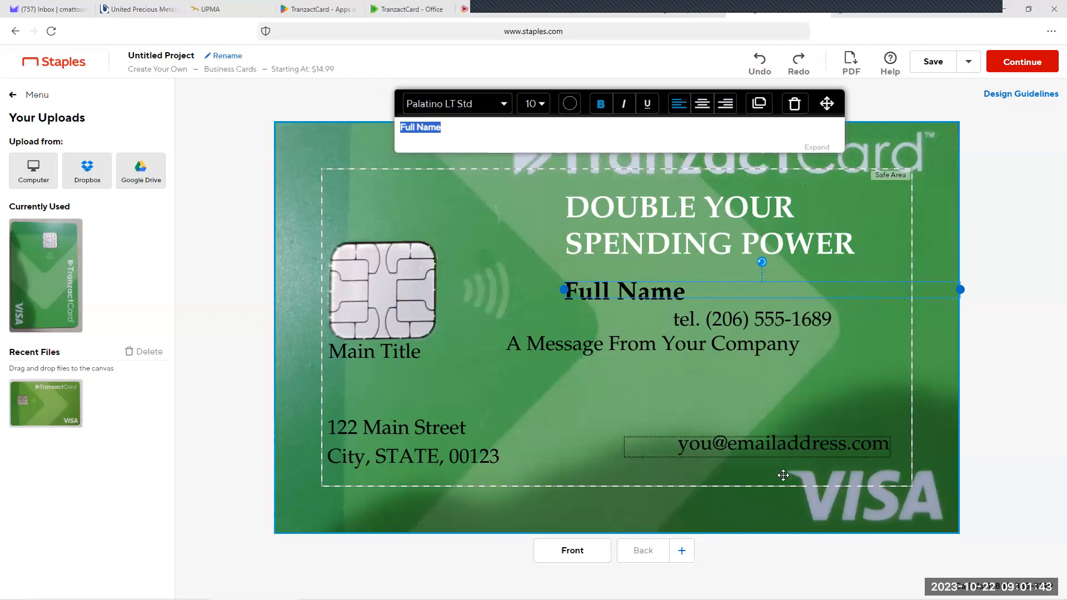
{"action": "left_click_drag", "start_coordinate": [770, 313], "coordinate": [828, 407]}
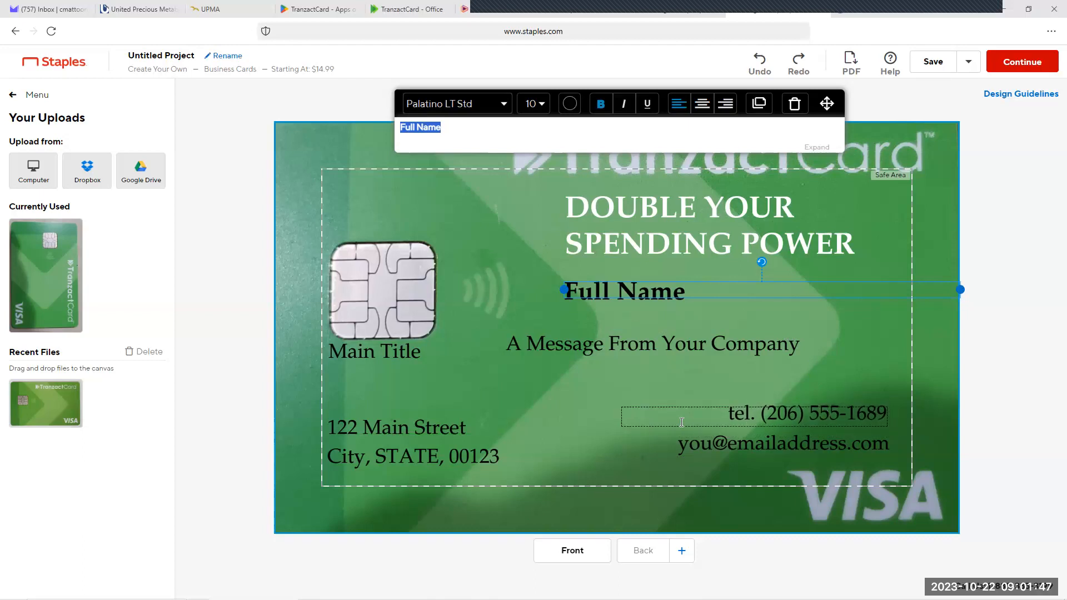
Step: Replace the placeholder telephone text with the contact's phone number, separating its digit groups with hyphens
{"action": "left_click", "coordinate": [739, 414]}
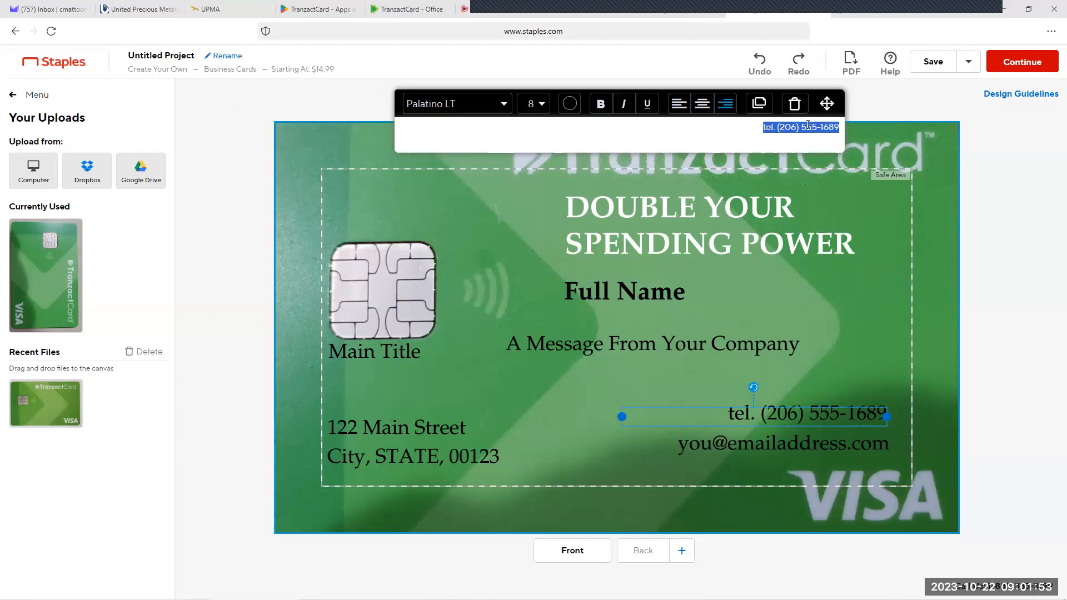
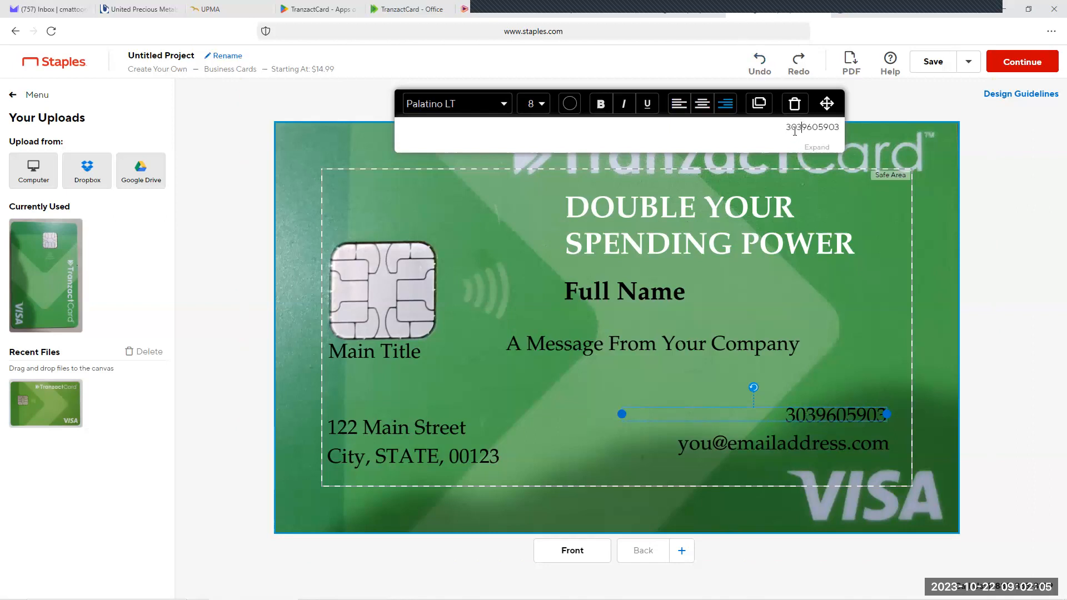
{"action": "type", "text": "-"}
{"action": "left_click", "coordinate": [821, 127]}
{"action": "type", "text": "-"}
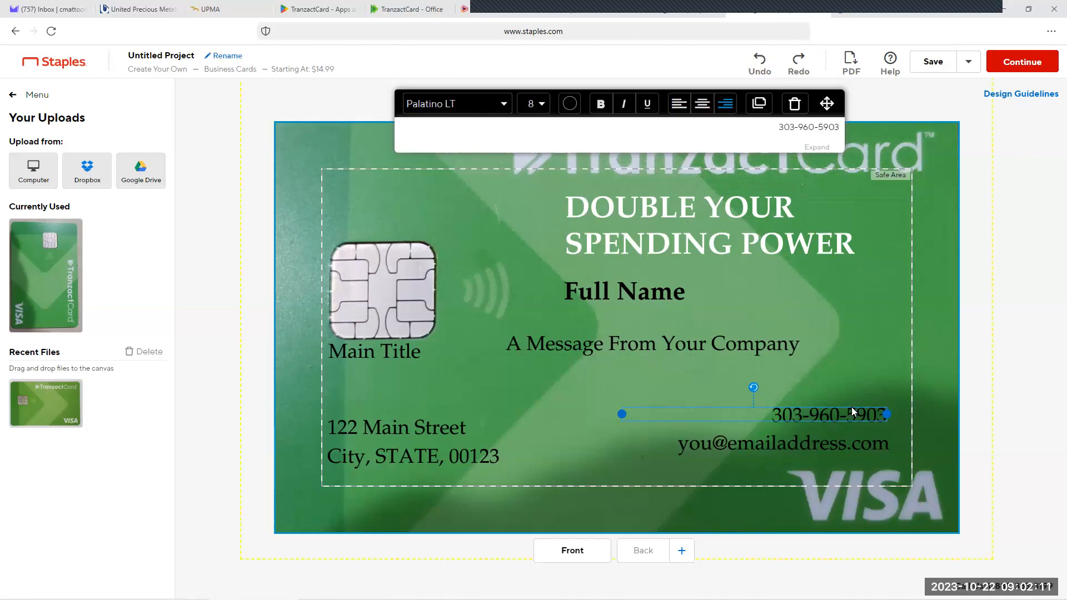
Step: Replace the placeholder email with the contact's email address in capitals and widen its text box to fit one line
{"action": "left_click", "coordinate": [831, 444]}
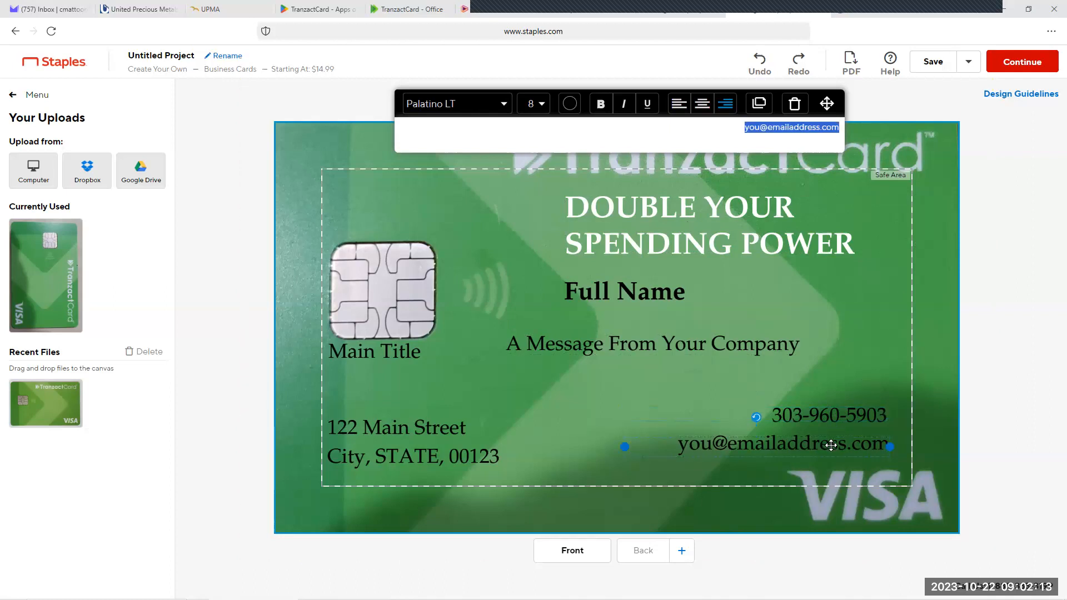
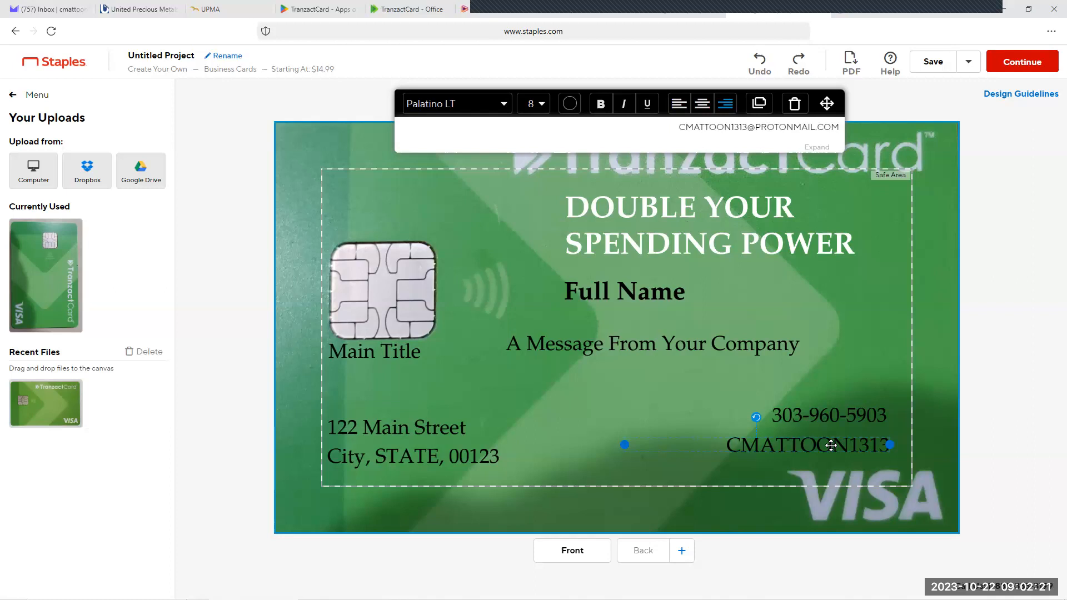
{"action": "left_click_drag", "start_coordinate": [623, 459], "coordinate": [593, 458]}
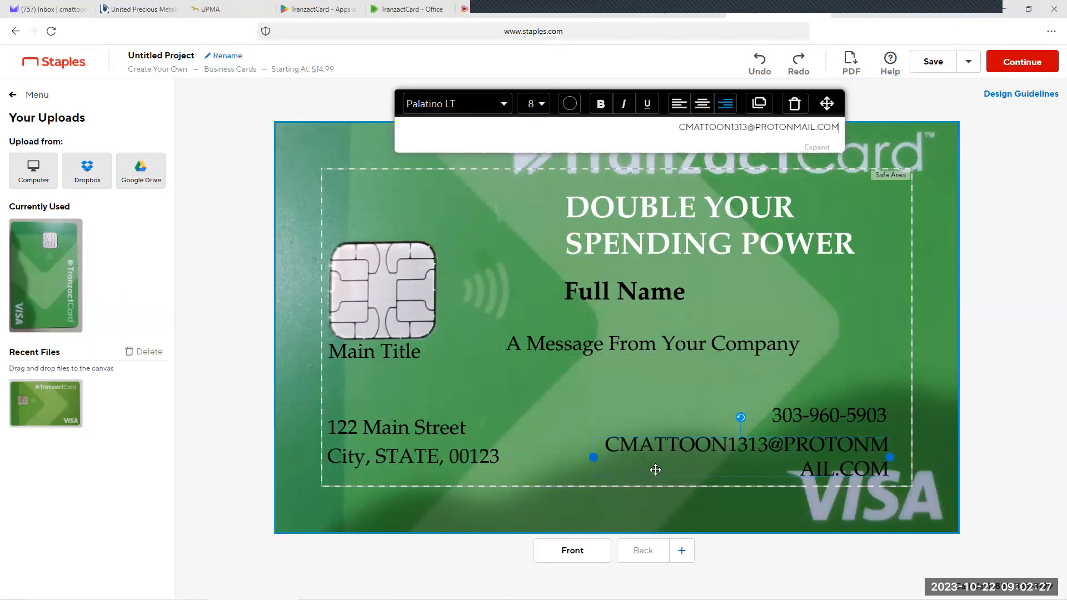
{"action": "left_click_drag", "start_coordinate": [594, 456], "coordinate": [501, 457]}
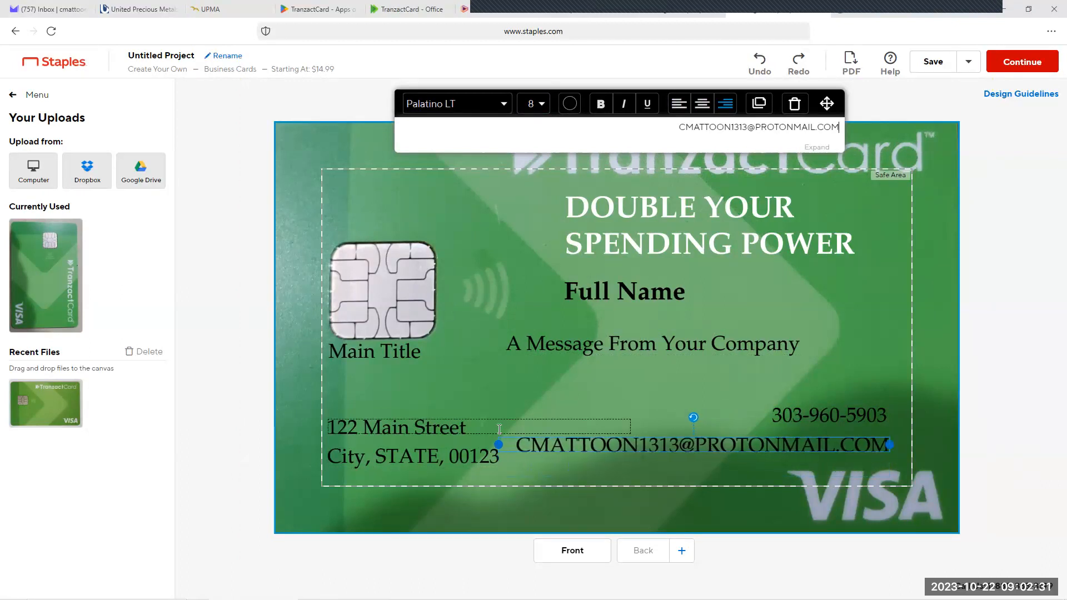
Step: Left-align the email text, move it below "Full Name", and move the company message to the bottom of the safe area
{"action": "mouse_move", "coordinate": [740, 445]}
{"action": "left_mouse_down"}
{"action": "mouse_move", "coordinate": [778, 443]}
{"action": "mouse_move", "coordinate": [753, 433]}
{"action": "left_mouse_up"}
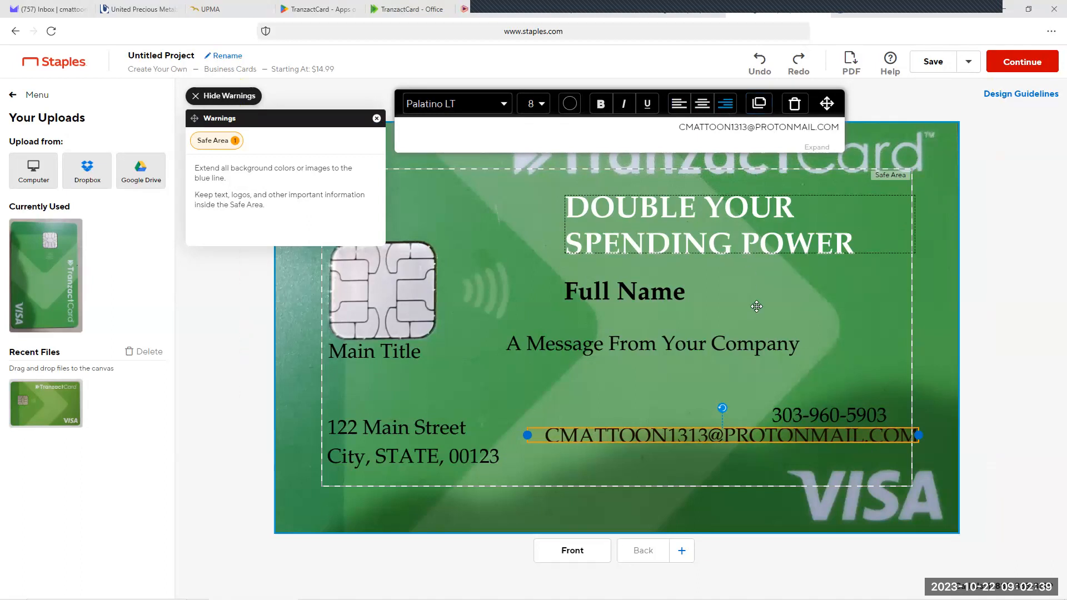
{"action": "left_click", "coordinate": [699, 110]}
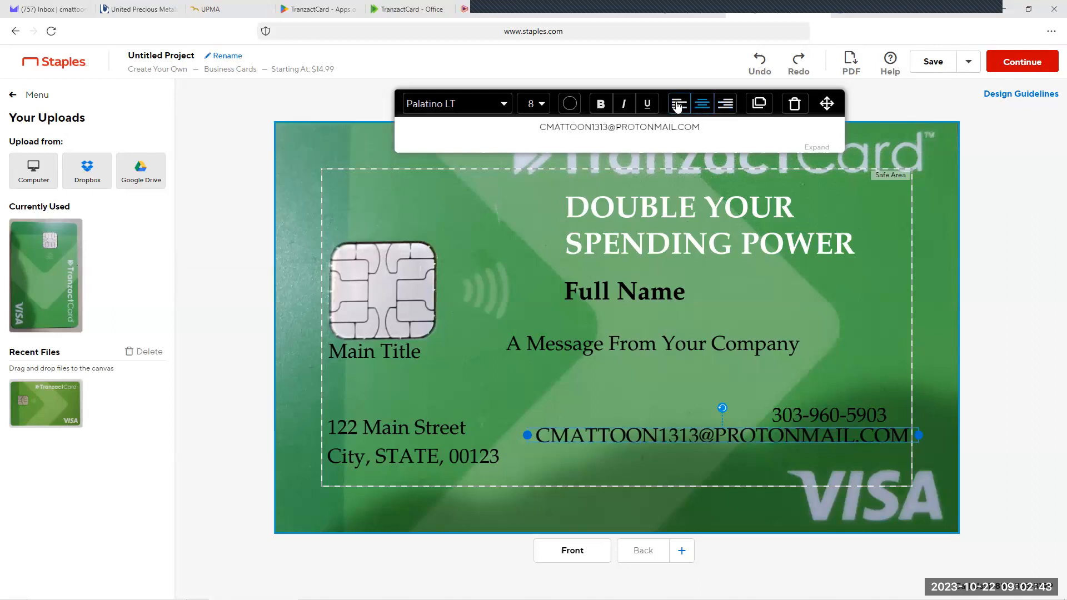
{"action": "left_click", "coordinate": [677, 104]}
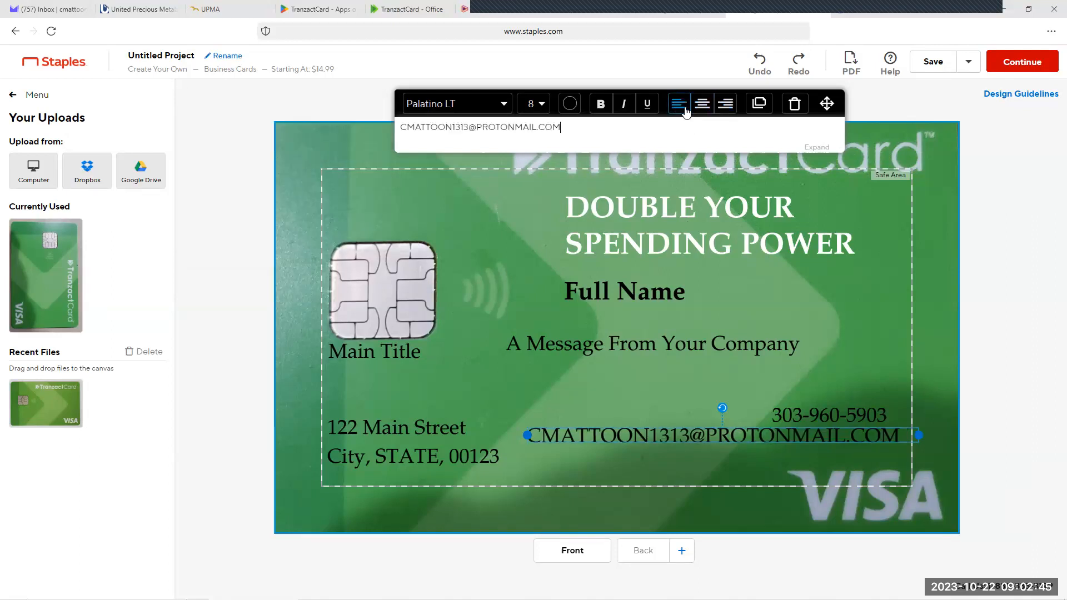
{"action": "left_click_drag", "start_coordinate": [767, 436], "coordinate": [784, 479]}
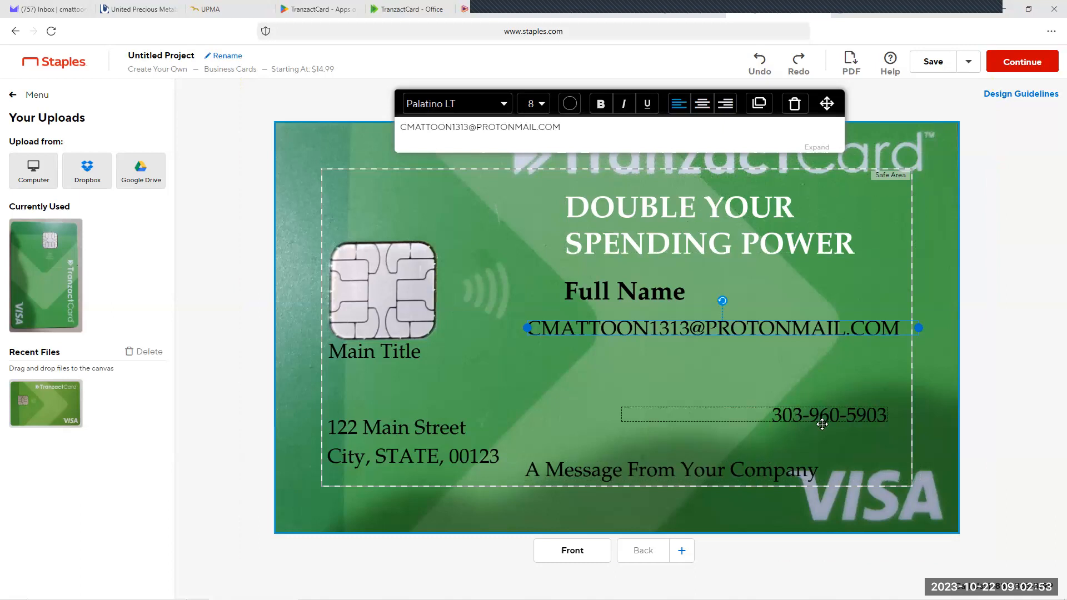
Step: Move the phone number below "Full Name" and left-align it, with the email beneath and the name line spaced evenly above
{"action": "left_click_drag", "start_coordinate": [822, 414], "coordinate": [765, 309]}
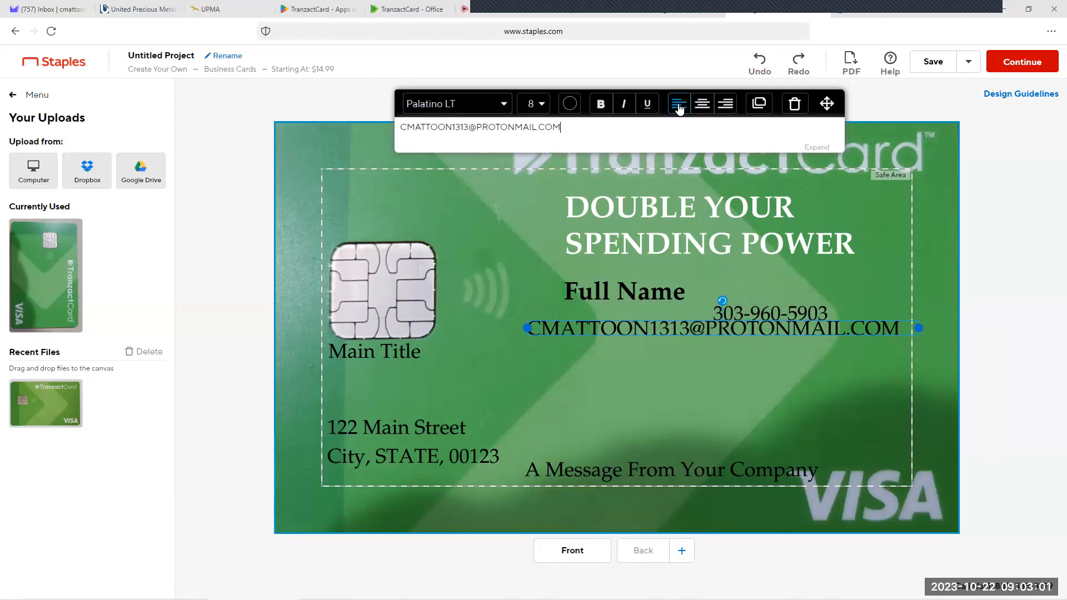
{"action": "left_click", "coordinate": [765, 315]}
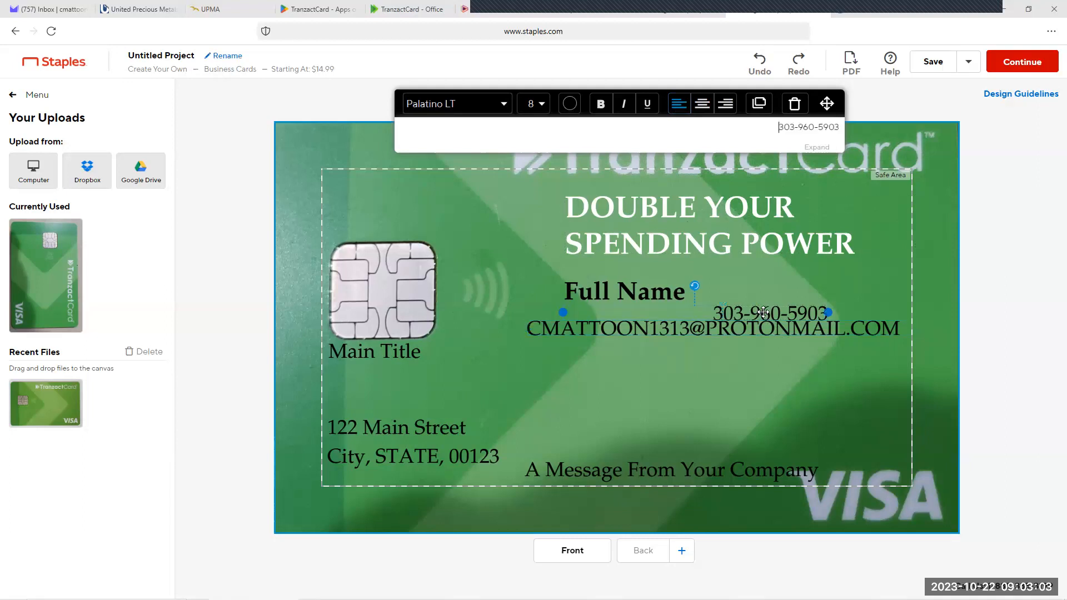
{"action": "left_click", "coordinate": [677, 105]}
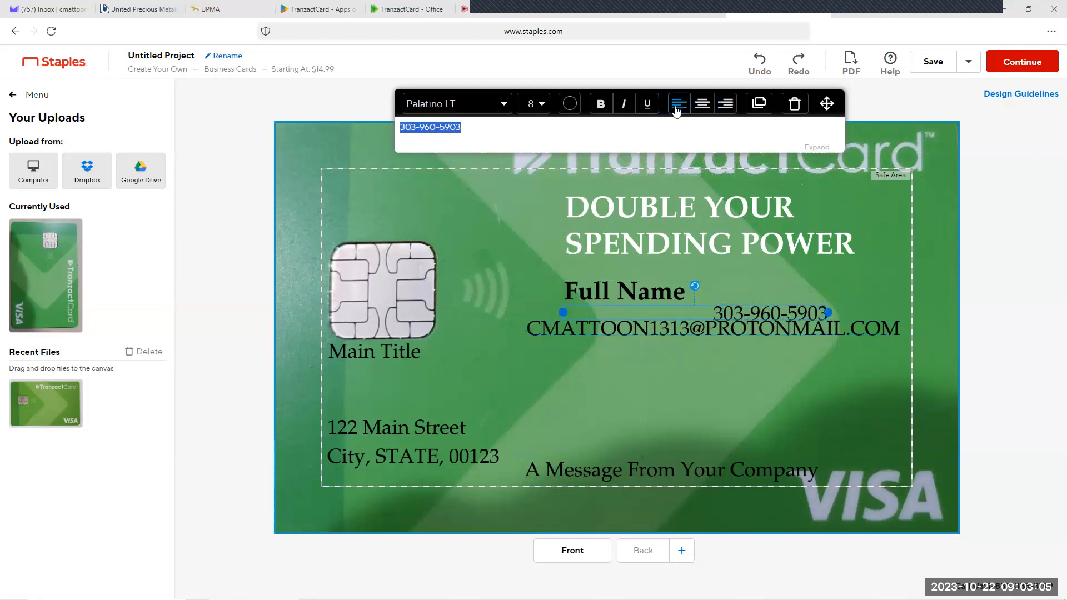
{"action": "mouse_move", "coordinate": [717, 333]}
{"action": "left_mouse_down"}
{"action": "mouse_move", "coordinate": [729, 357]}
{"action": "mouse_move", "coordinate": [730, 331]}
{"action": "left_mouse_up"}
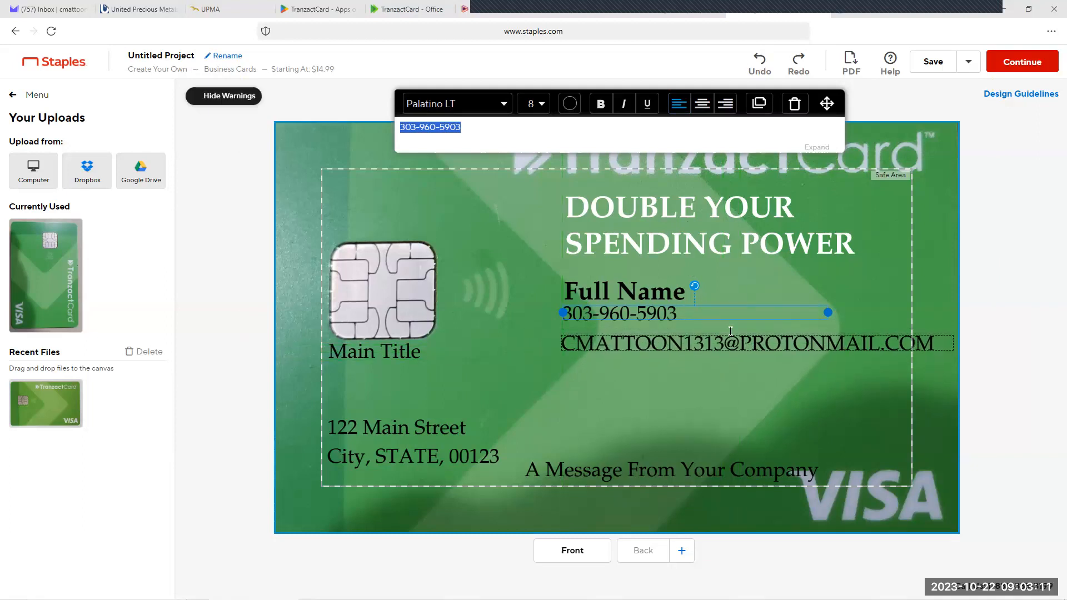
{"action": "left_click_drag", "start_coordinate": [644, 274], "coordinate": [648, 275]}
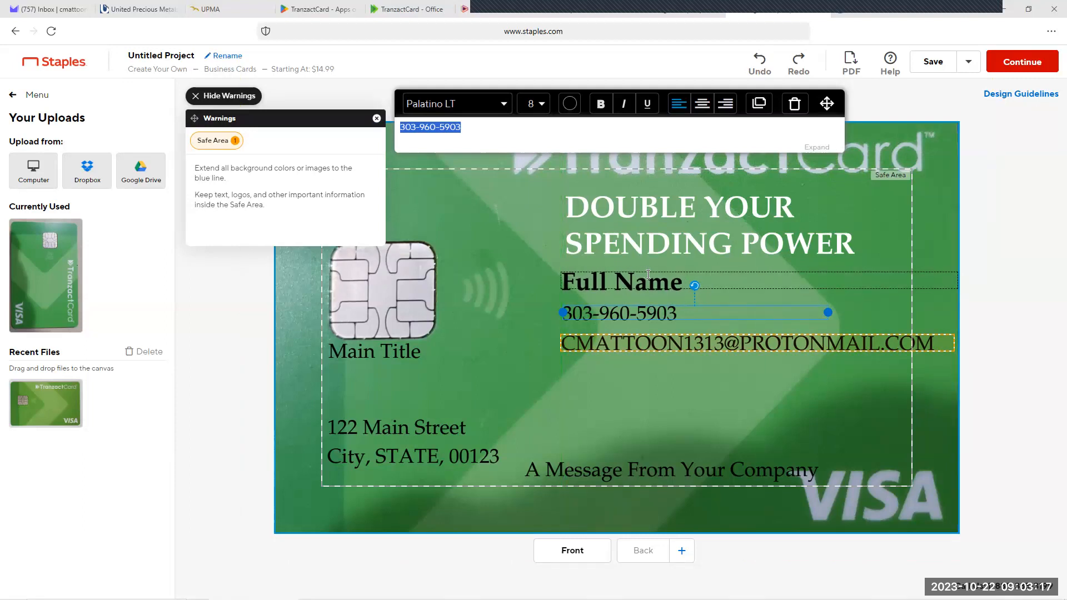
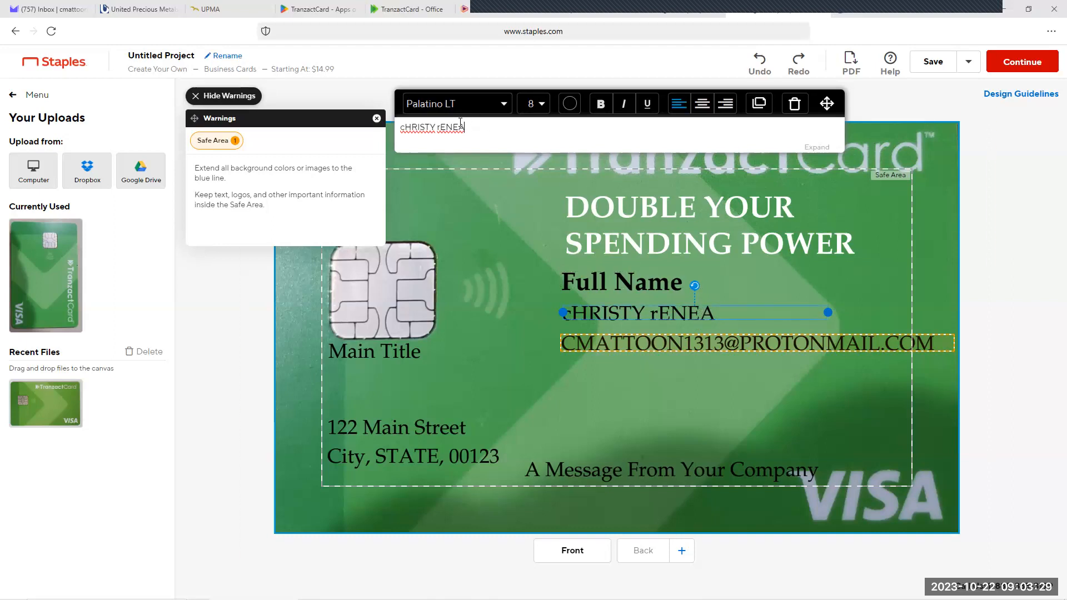
{"action": "left_click_drag", "start_coordinate": [460, 123], "coordinate": [388, 102]}
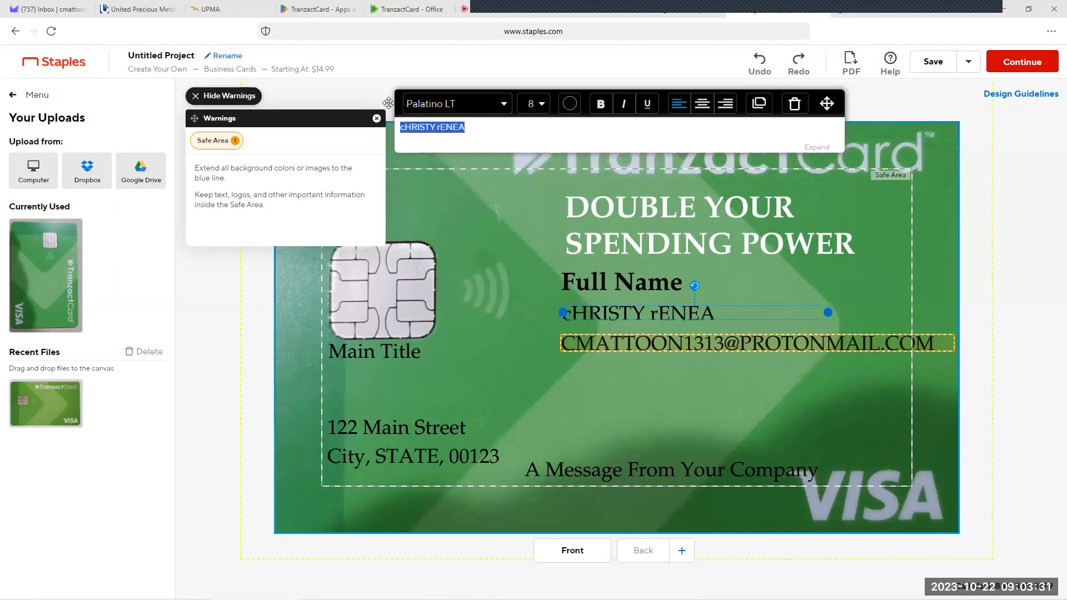
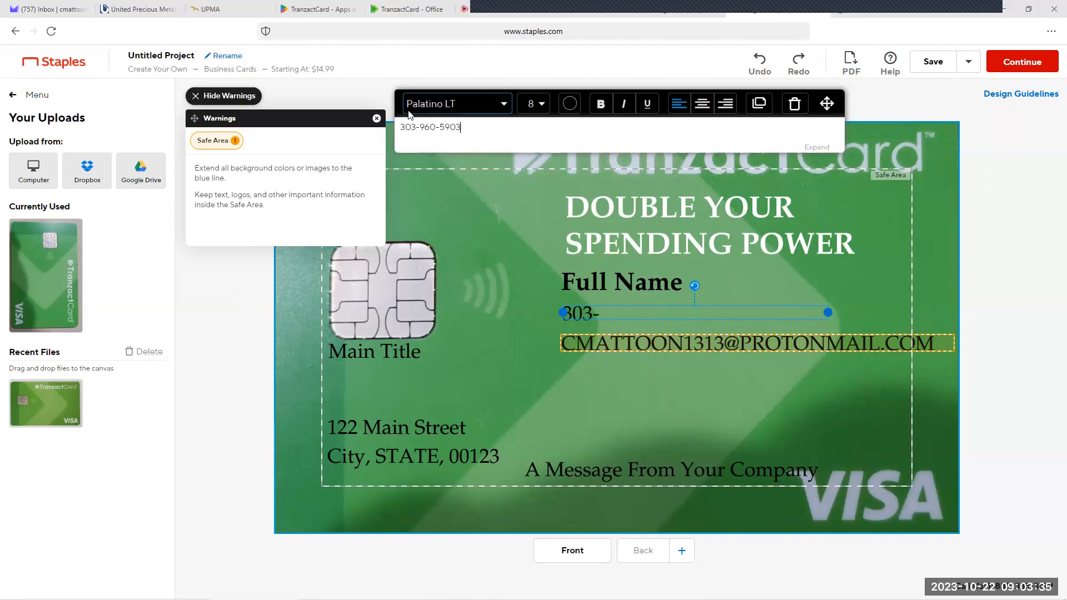
Step: Replace the "Full Name" placeholder with the contact's name in capital letters
{"action": "left_click", "coordinate": [662, 279]}
{"action": "double_click", "coordinate": [666, 280]}
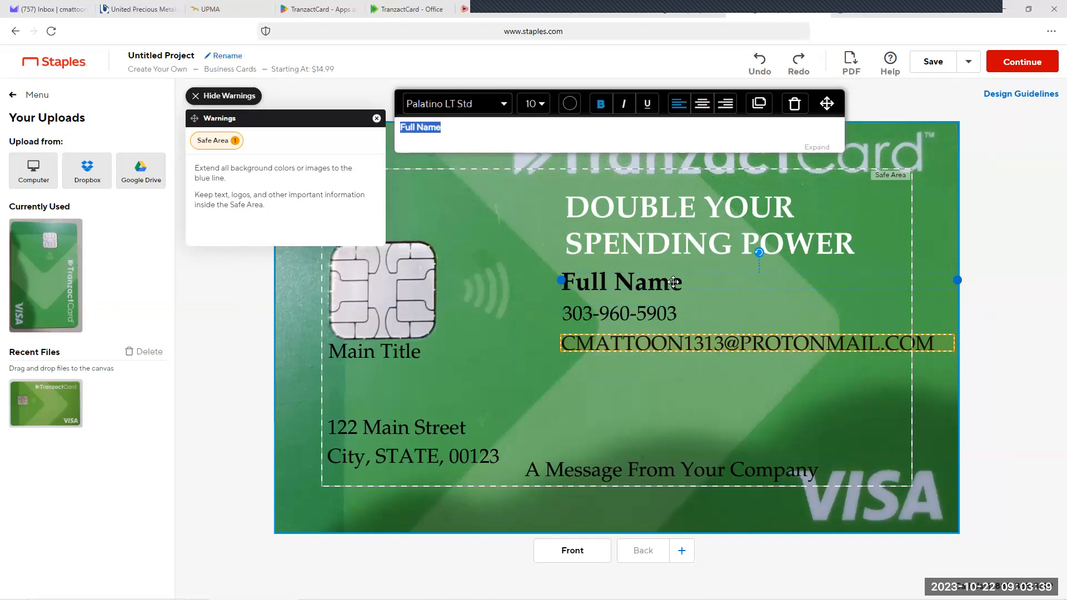
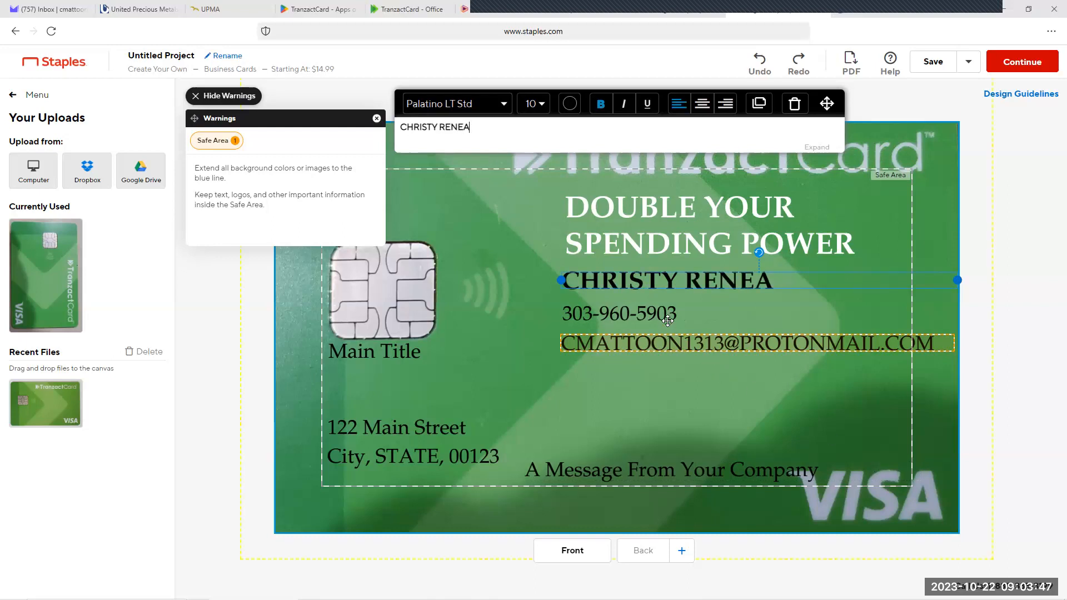
Step: Move the phone number and email lines slightly up towards the name and hide the warnings
{"action": "left_click_drag", "start_coordinate": [665, 311], "coordinate": [669, 308]}
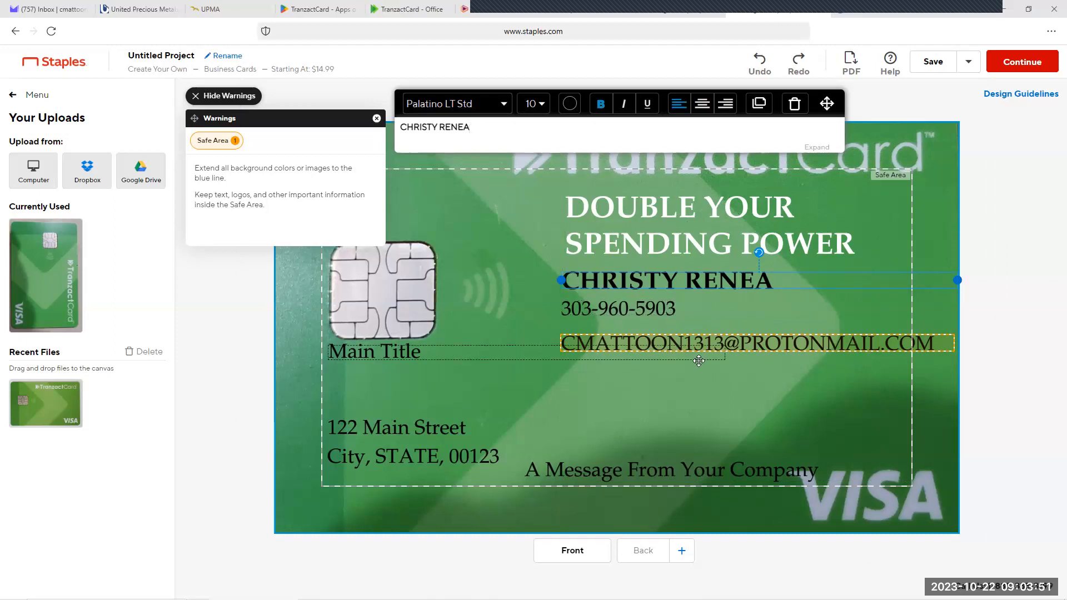
{"action": "left_click_drag", "start_coordinate": [691, 343], "coordinate": [689, 332]}
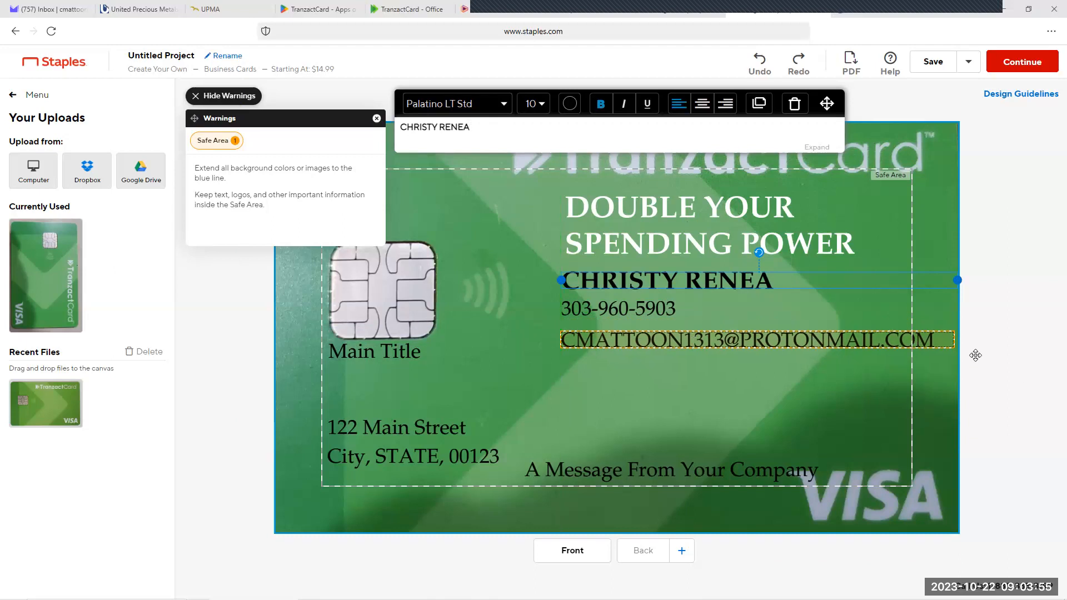
{"action": "left_click", "coordinate": [875, 392]}
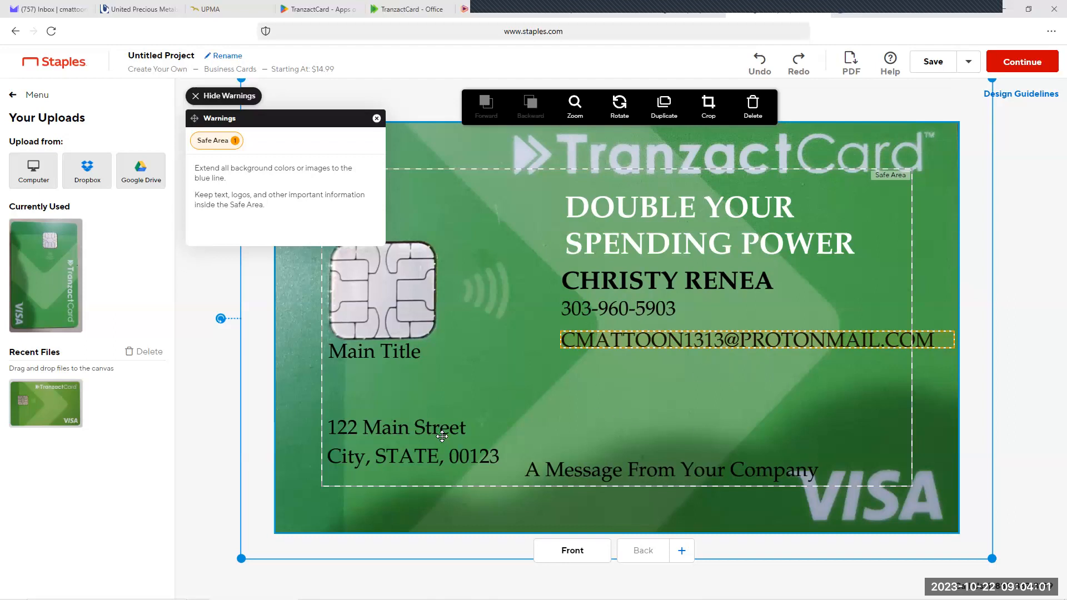
{"action": "left_click_drag", "start_coordinate": [444, 434], "coordinate": [445, 434]}
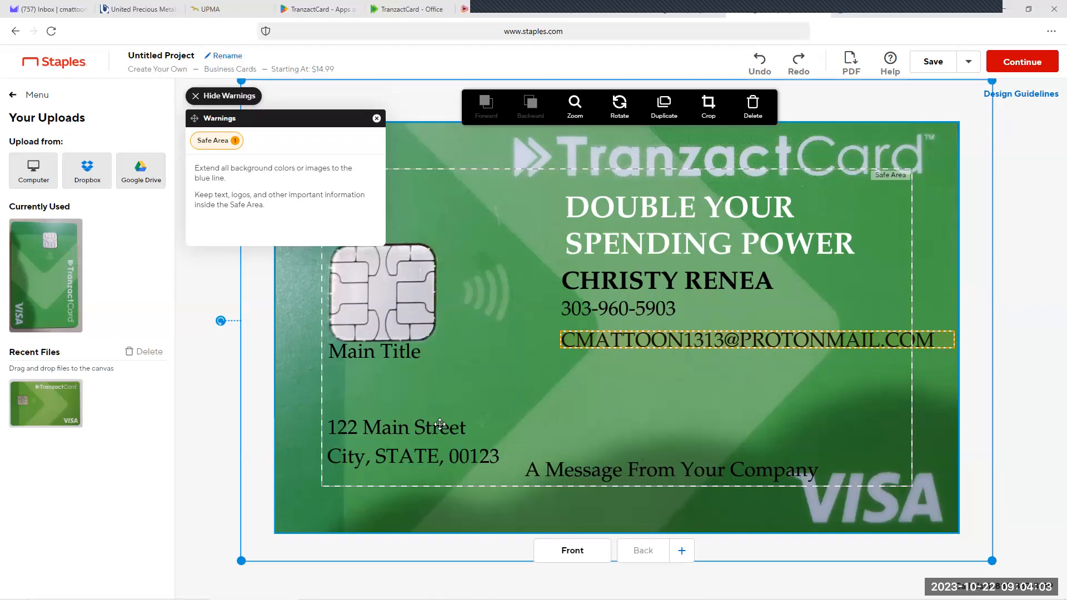
{"action": "left_click", "coordinate": [199, 367]}
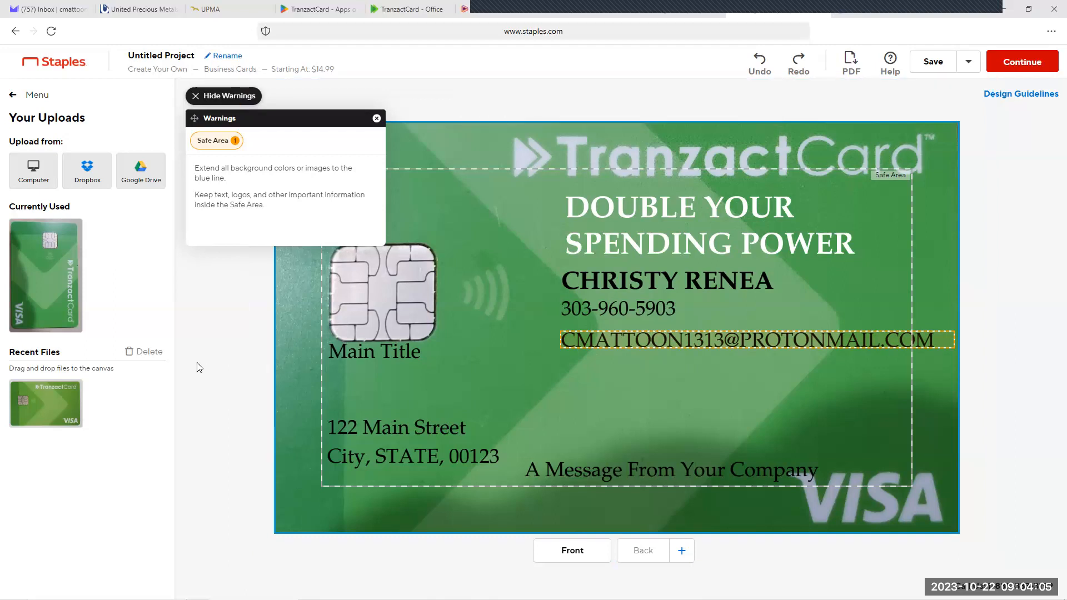
{"action": "left_click", "coordinate": [377, 118]}
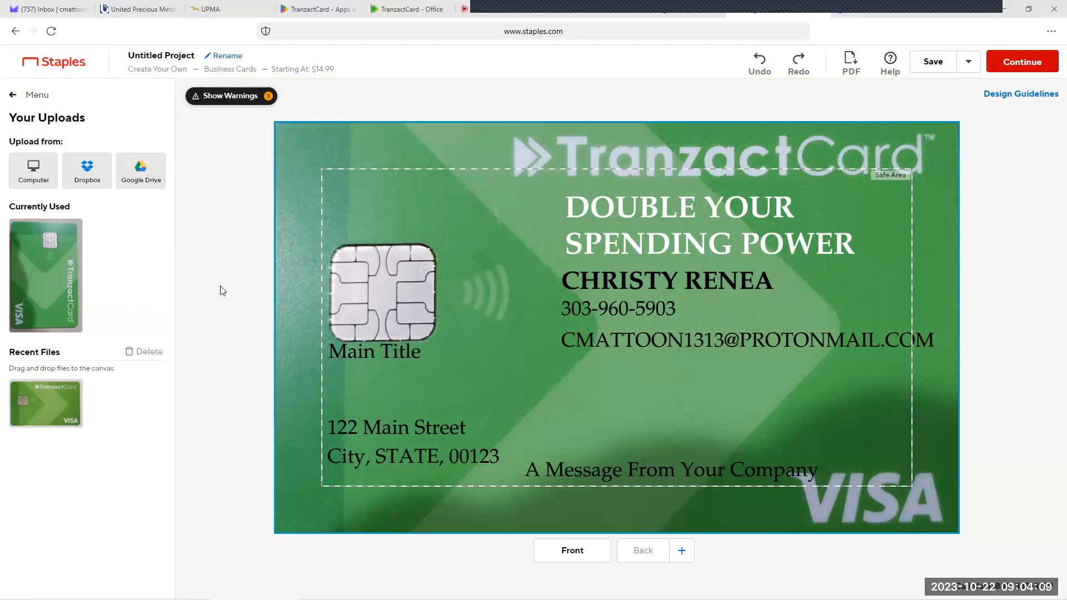
Step: Delete the placeholder street address line and the "City, STATE" line below it
{"action": "left_click", "coordinate": [420, 426]}
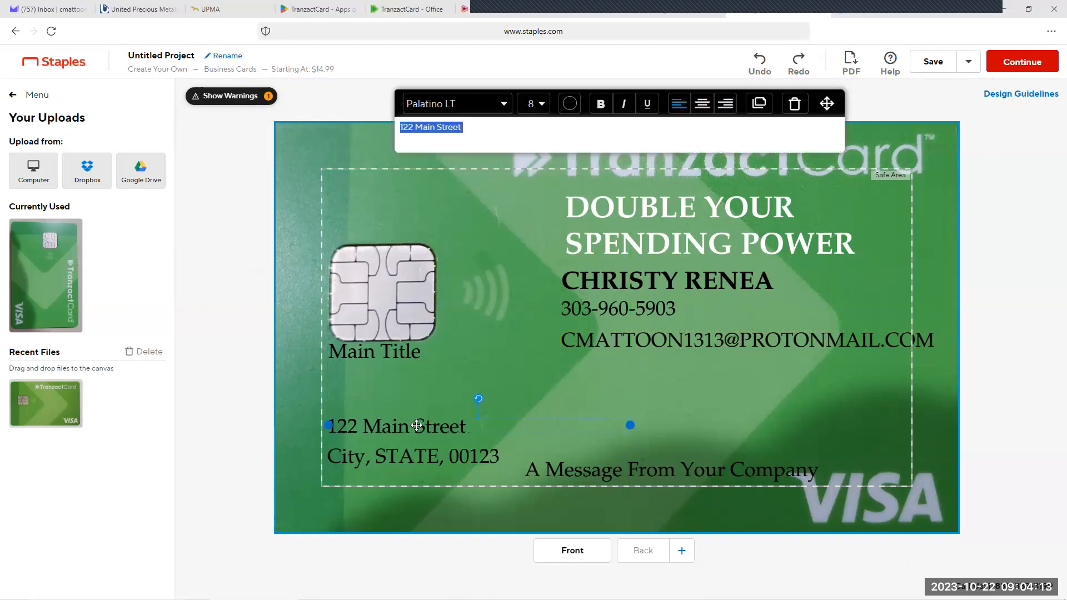
{"action": "left_click", "coordinate": [796, 109]}
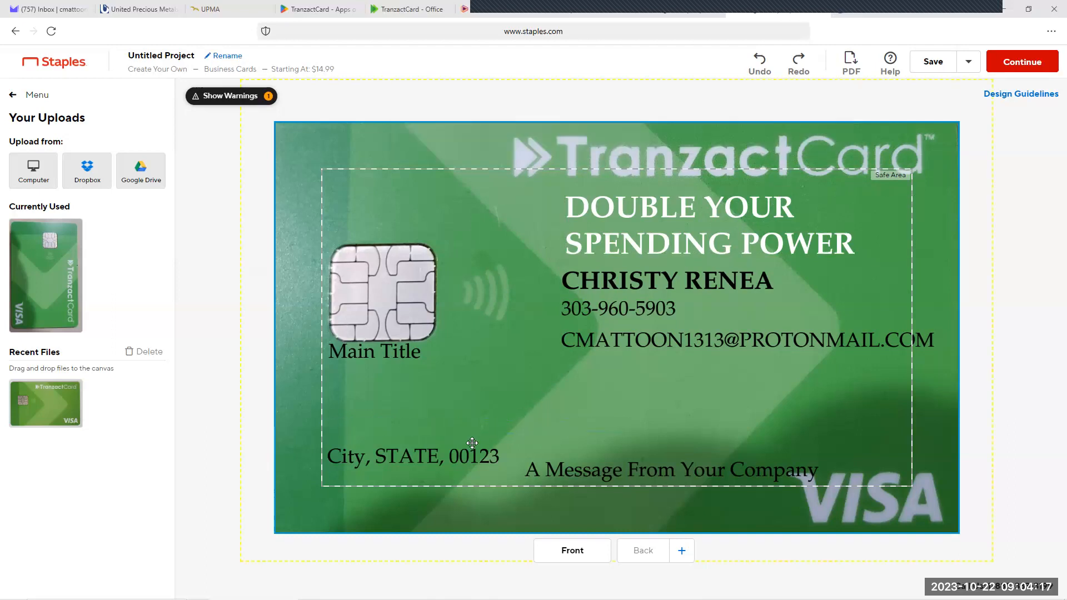
{"action": "left_click", "coordinate": [416, 457]}
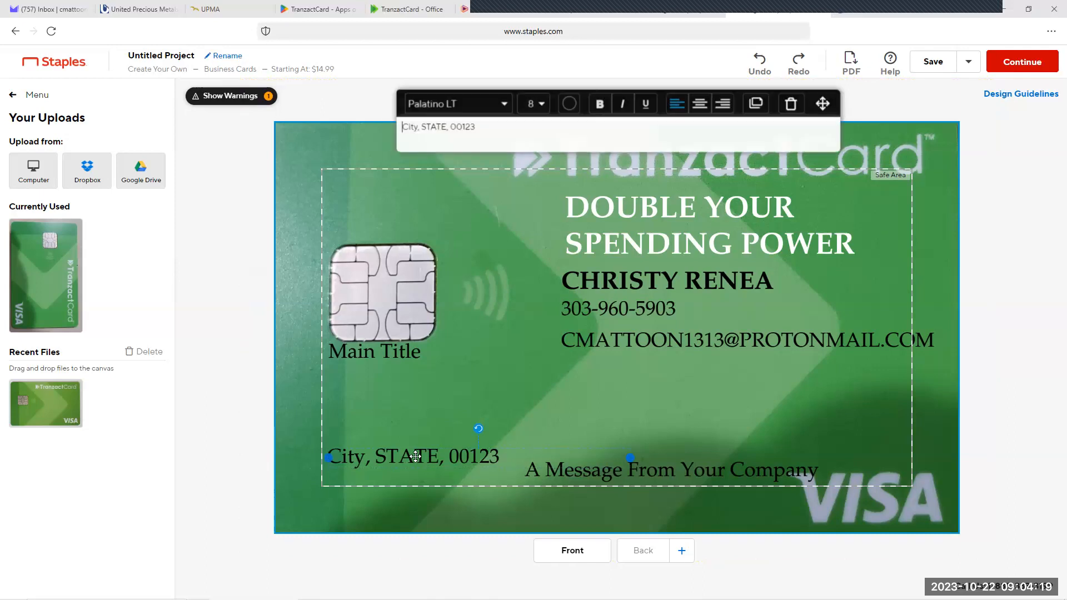
{"action": "left_click", "coordinate": [794, 108]}
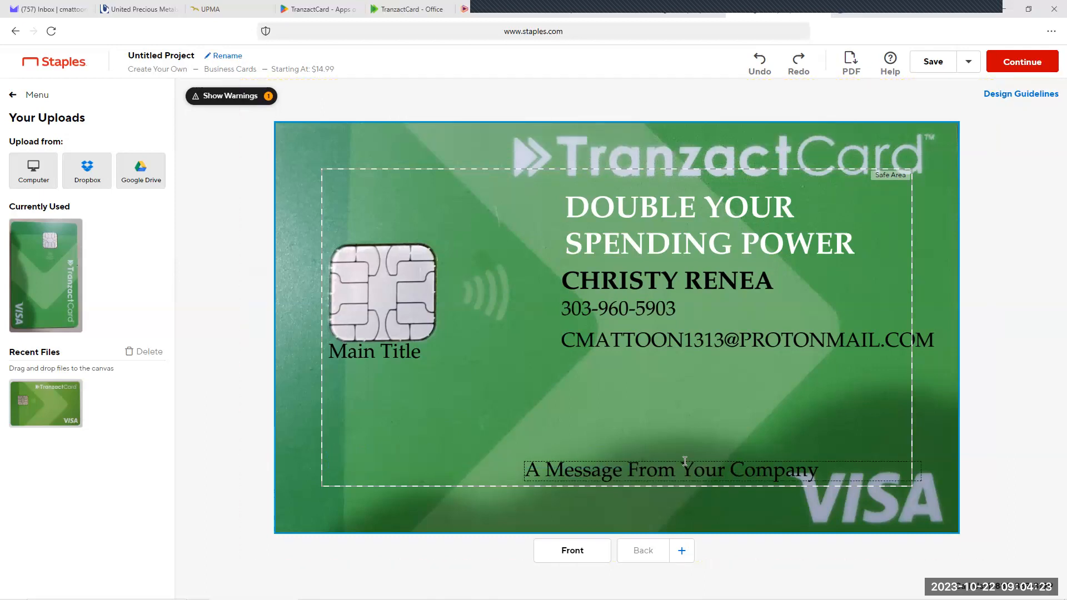
Step: Delete the "A Message From Your Company" placeholder from the card front
{"action": "left_click_drag", "start_coordinate": [685, 461], "coordinate": [517, 389]}
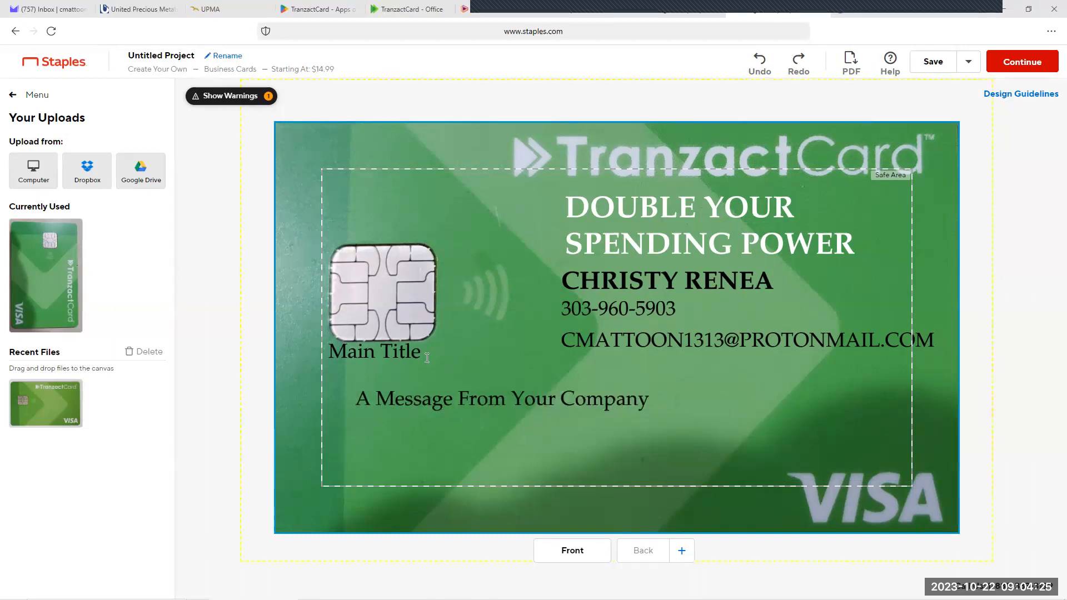
{"action": "left_click", "coordinate": [427, 358]}
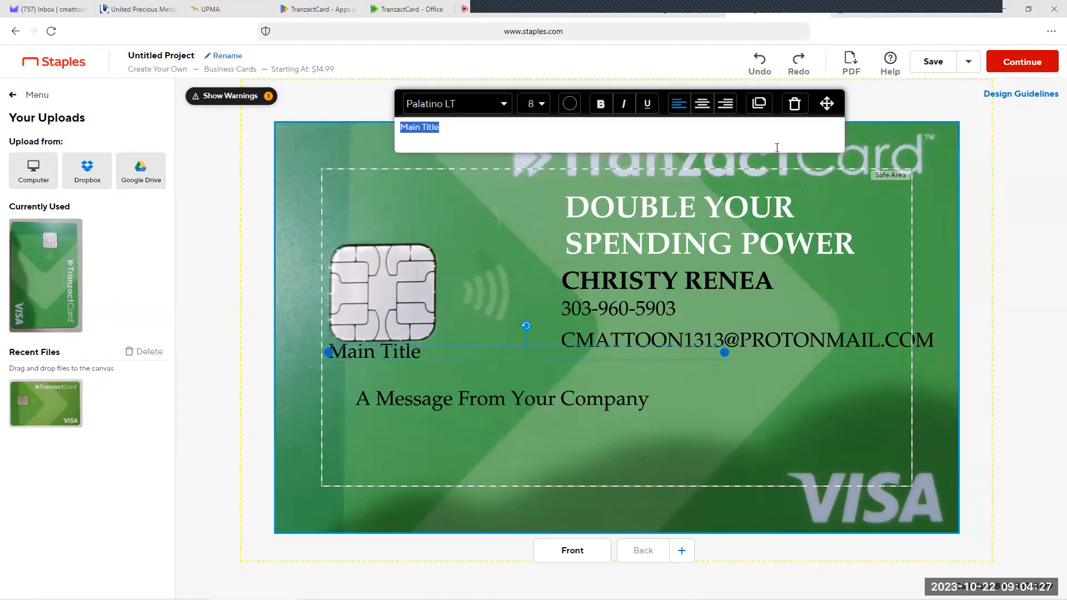
{"action": "left_click", "coordinate": [606, 400]}
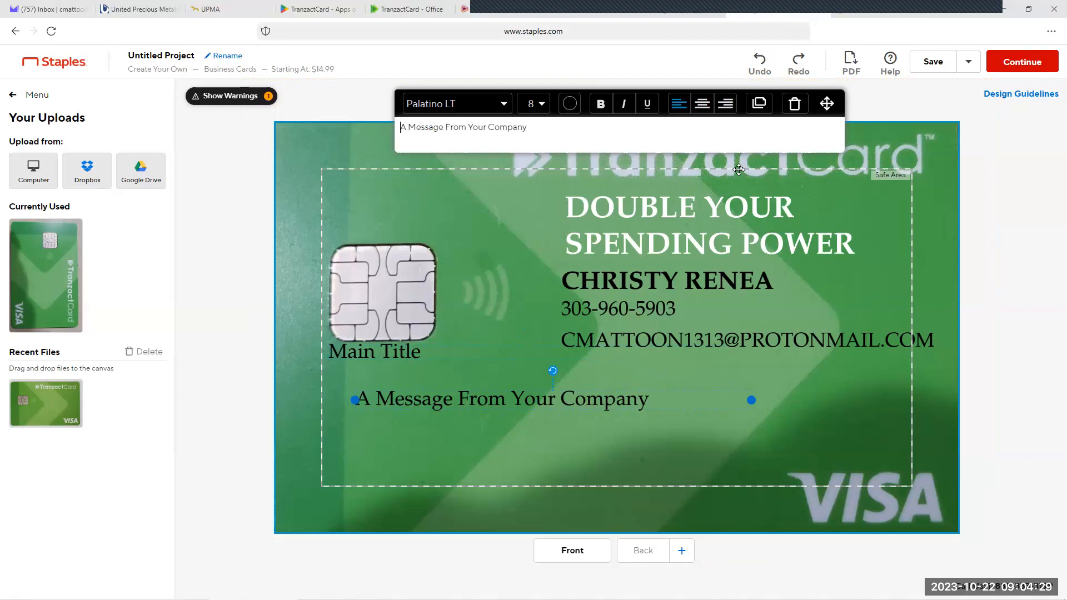
{"action": "left_click", "coordinate": [794, 105]}
Step: Move "Main Title" into the open space below the chip and replace its text with "NOW, BANKING CHANGES FOREVER!!!"
{"action": "left_click_drag", "start_coordinate": [388, 347], "coordinate": [421, 403]}
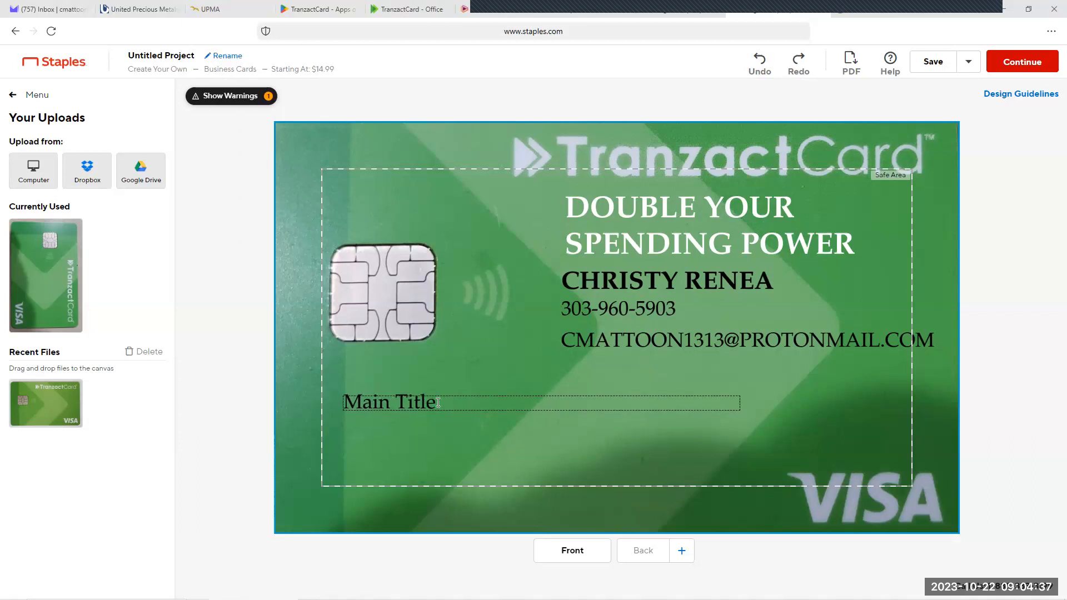
{"action": "left_click", "coordinate": [438, 403]}
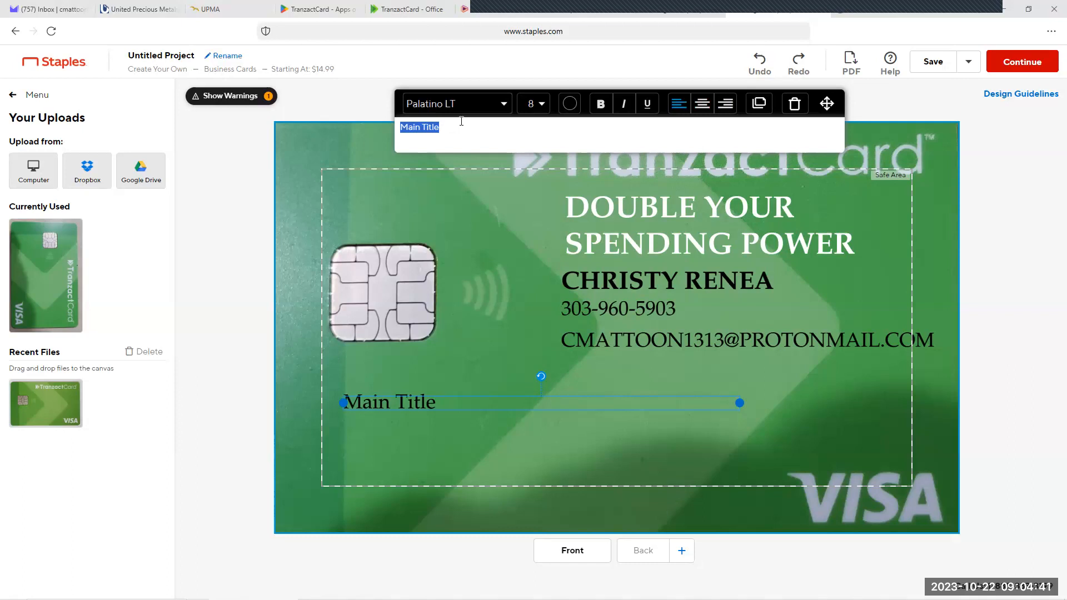
{"action": "type", "text": "NOW, BANKING C"}
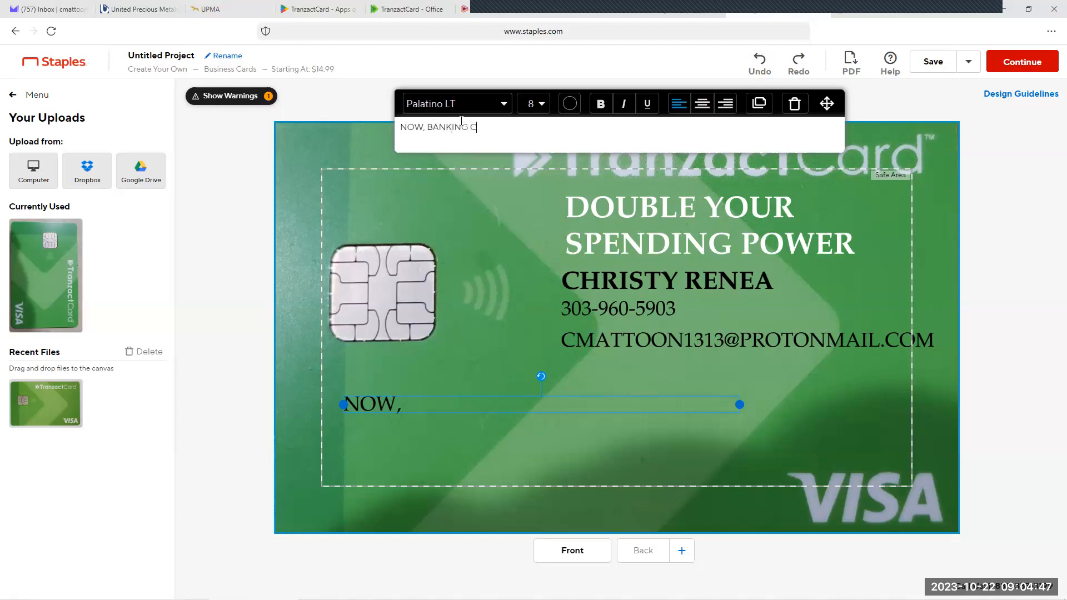
{"action": "type", "text": "HANGES FOE"}
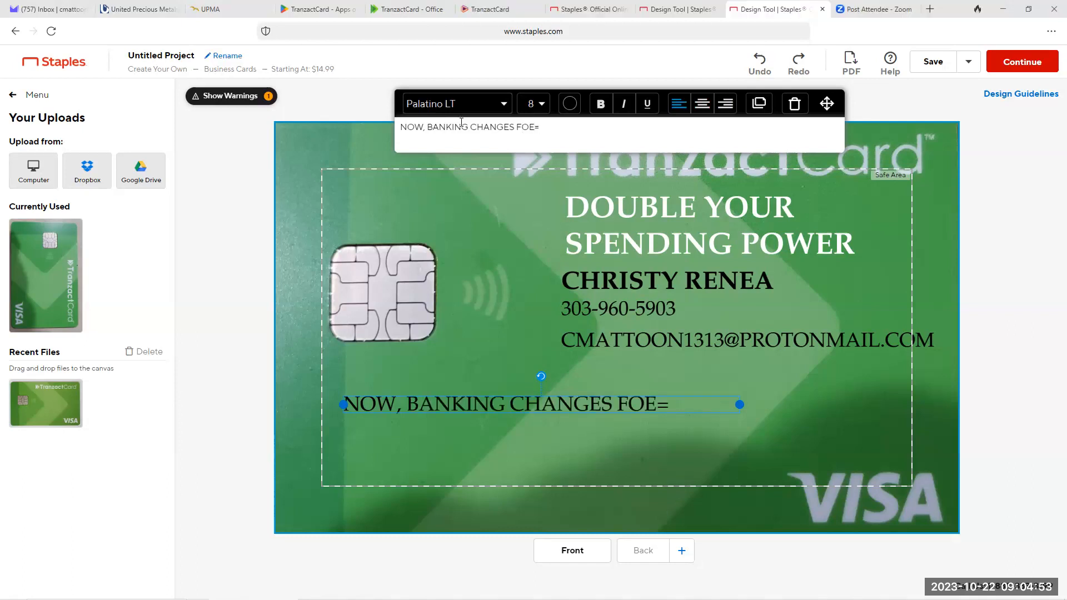
{"action": "key", "text": "BackSpace"}
{"action": "type", "text": "R"}
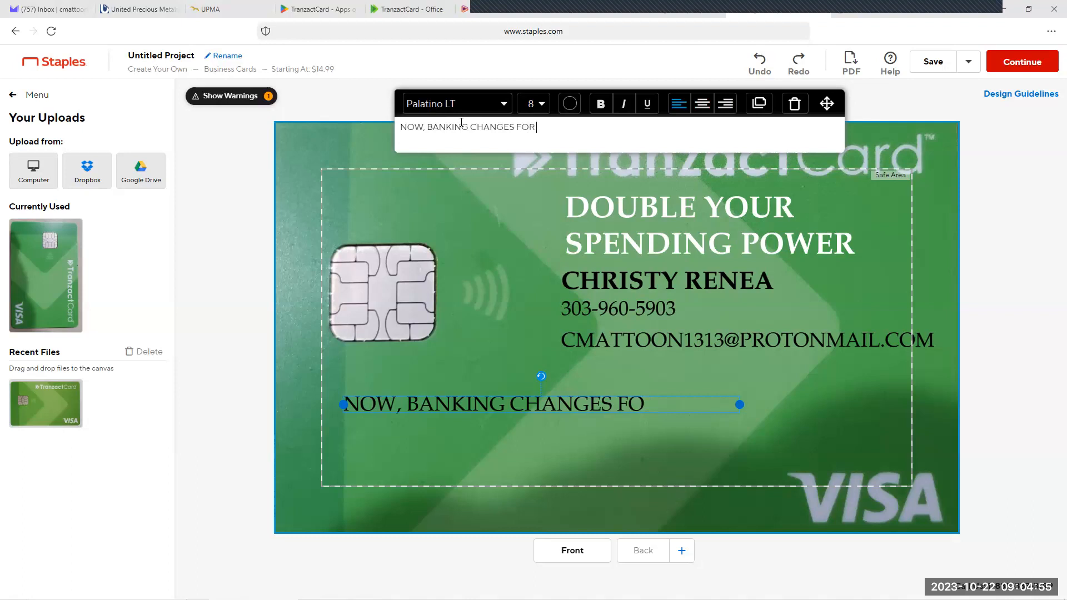
{"action": "type", "text": "EVER!!!"}
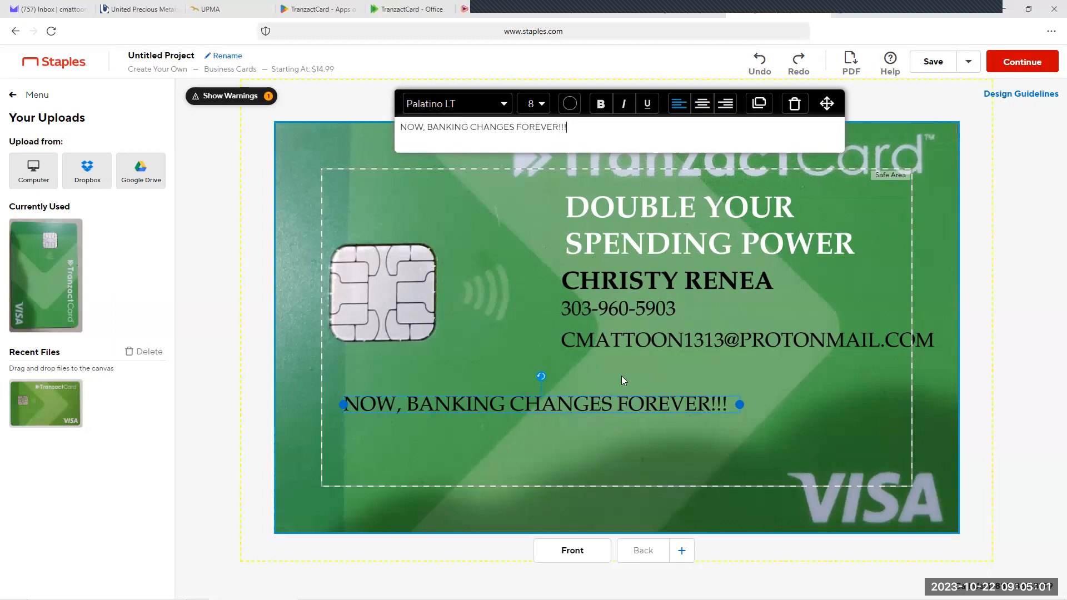
Step: Set the "NOW, BANKING CHANGES FOREVER!!!" slogan to font size 14 and make it bold
{"action": "left_click", "coordinate": [540, 108]}
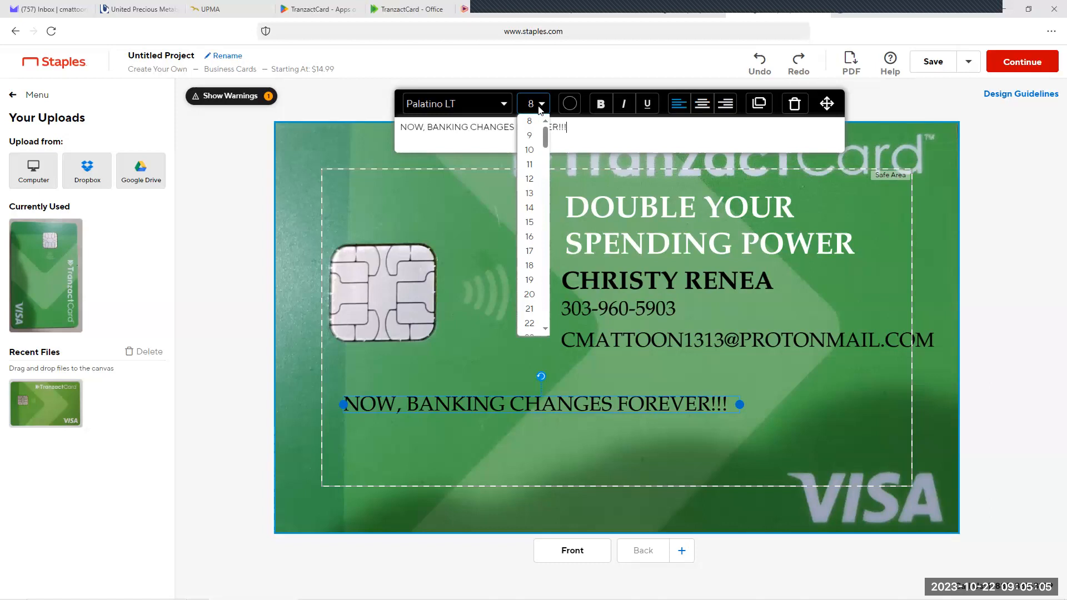
{"action": "left_click", "coordinate": [528, 208]}
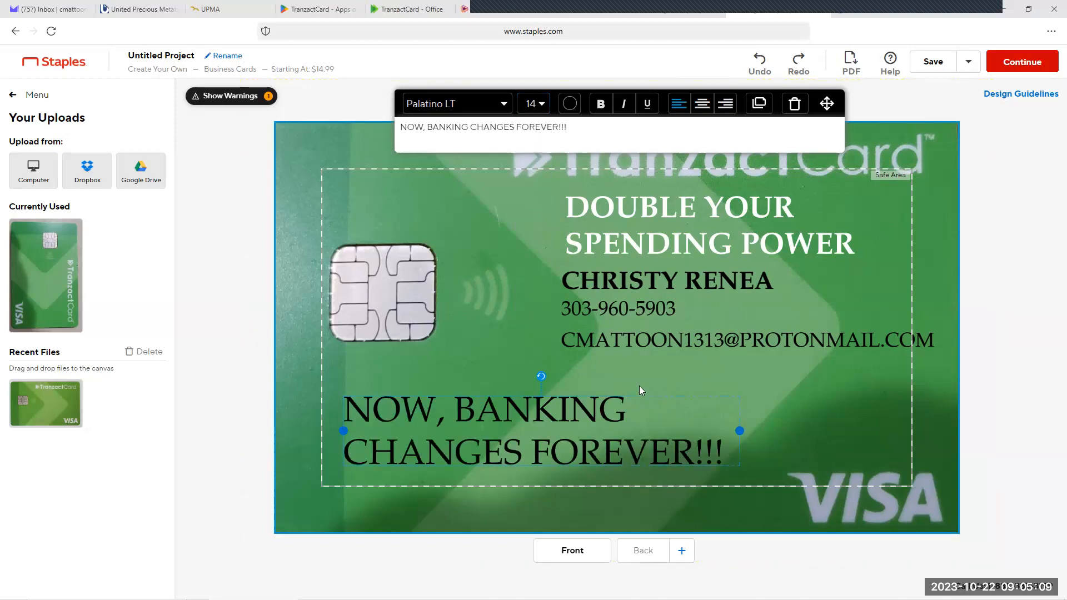
{"action": "left_click", "coordinate": [601, 111]}
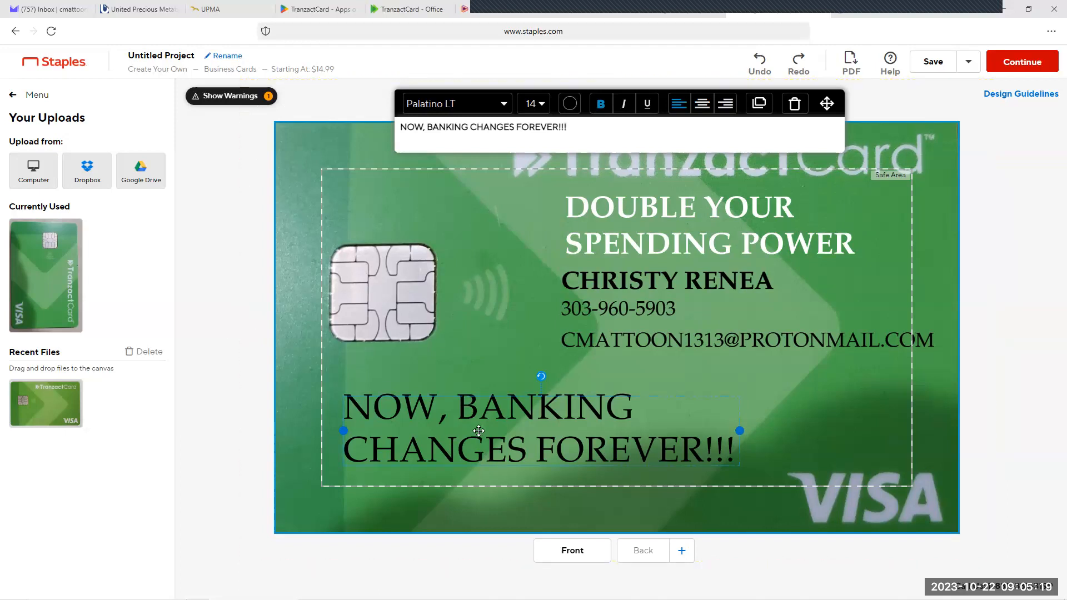
{"action": "left_click", "coordinate": [242, 290]}
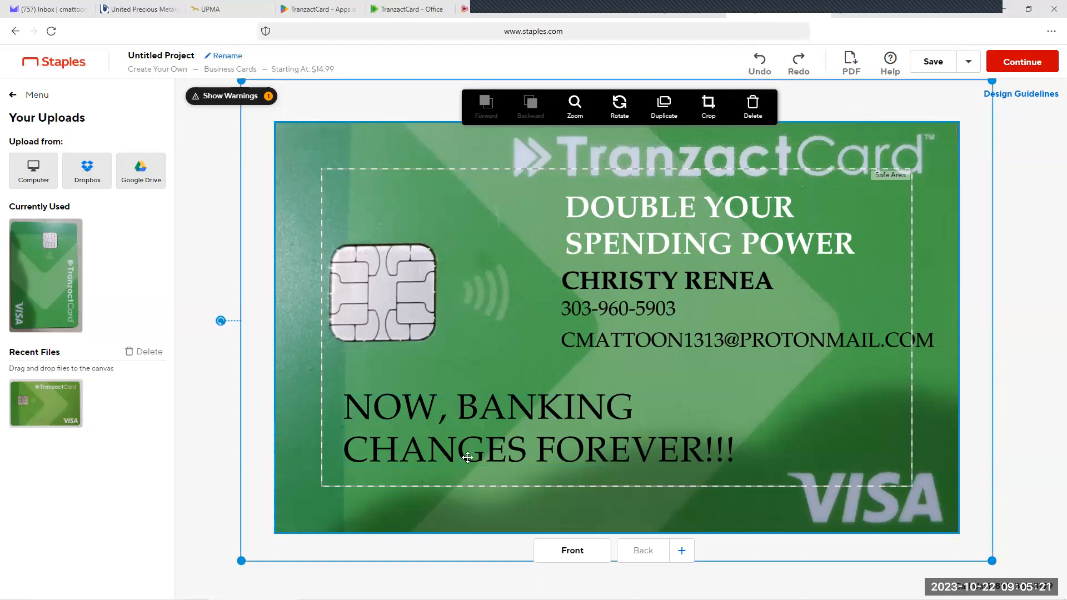
{"action": "left_click", "coordinate": [198, 239]}
Step: Change the banking slogan's text color to white and shift the background photo slightly
{"action": "left_click", "coordinate": [524, 434]}
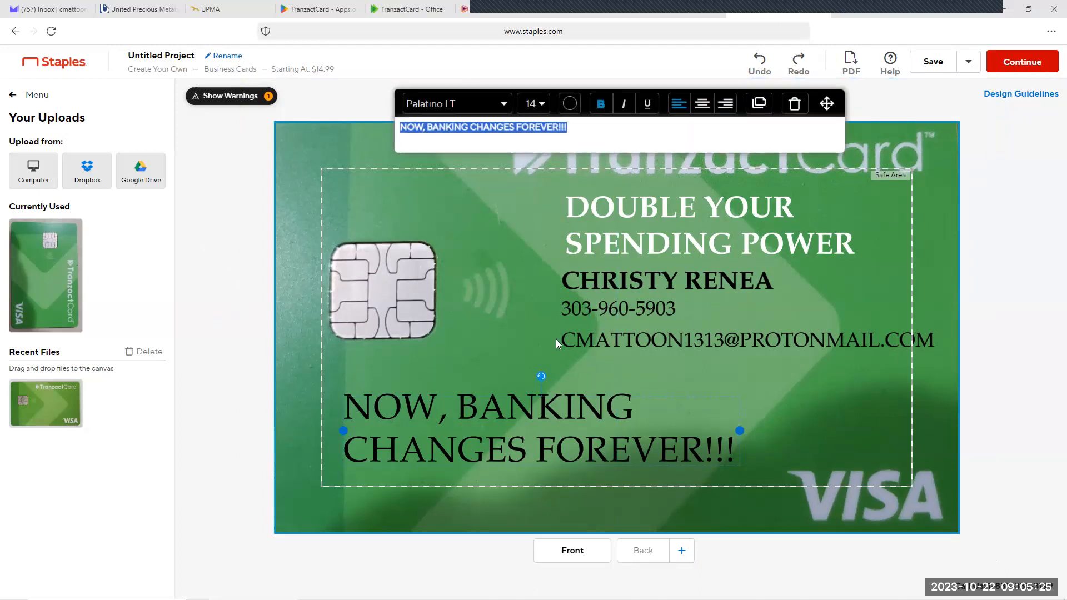
{"action": "left_click", "coordinate": [569, 111]}
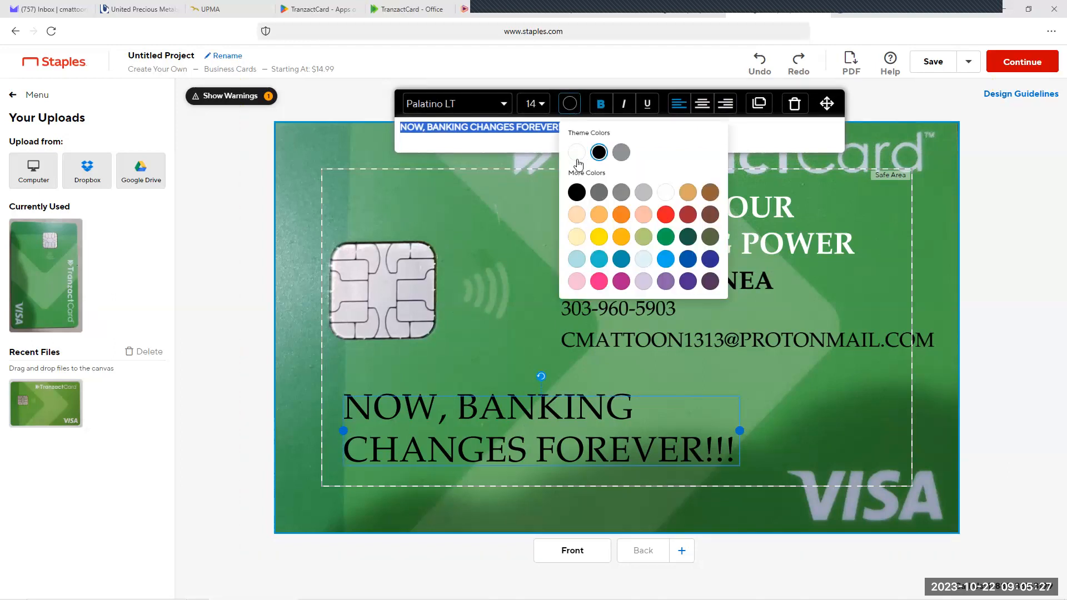
{"action": "left_click", "coordinate": [577, 159]}
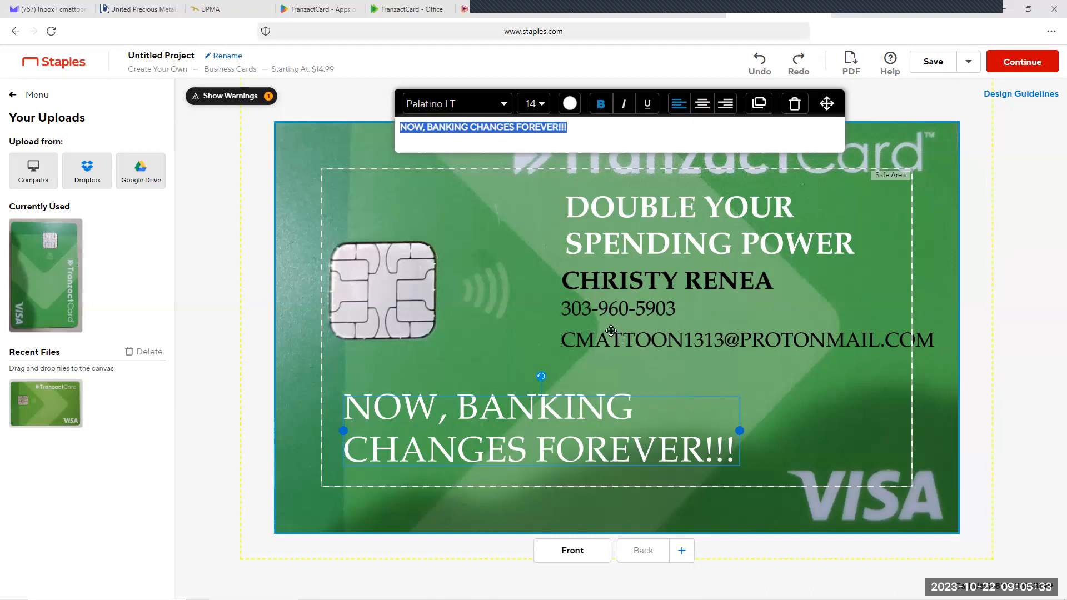
{"action": "left_click_drag", "start_coordinate": [605, 340], "coordinate": [616, 335]}
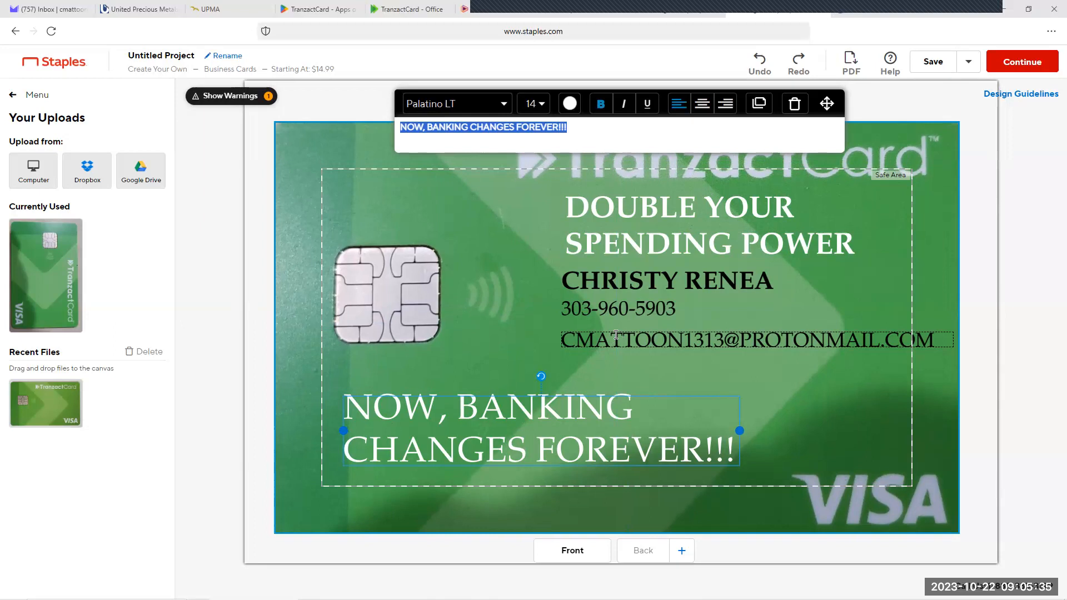
{"action": "left_click", "coordinate": [204, 240]}
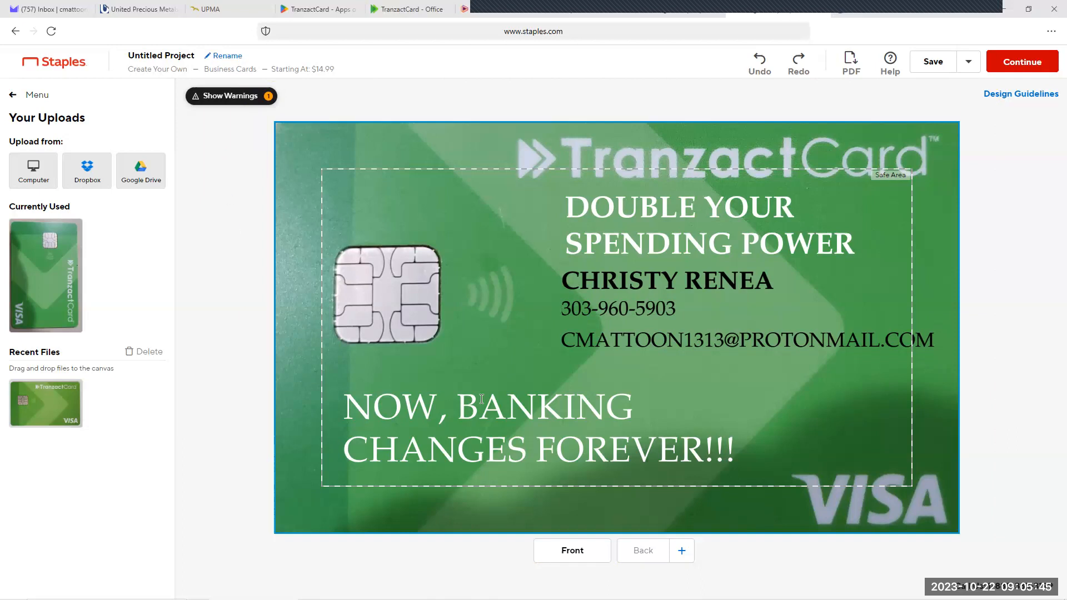
Step: Add a back side to the business card and delete its "ADD YOUR LOGO HERE" placeholder image
{"action": "left_click", "coordinate": [681, 558]}
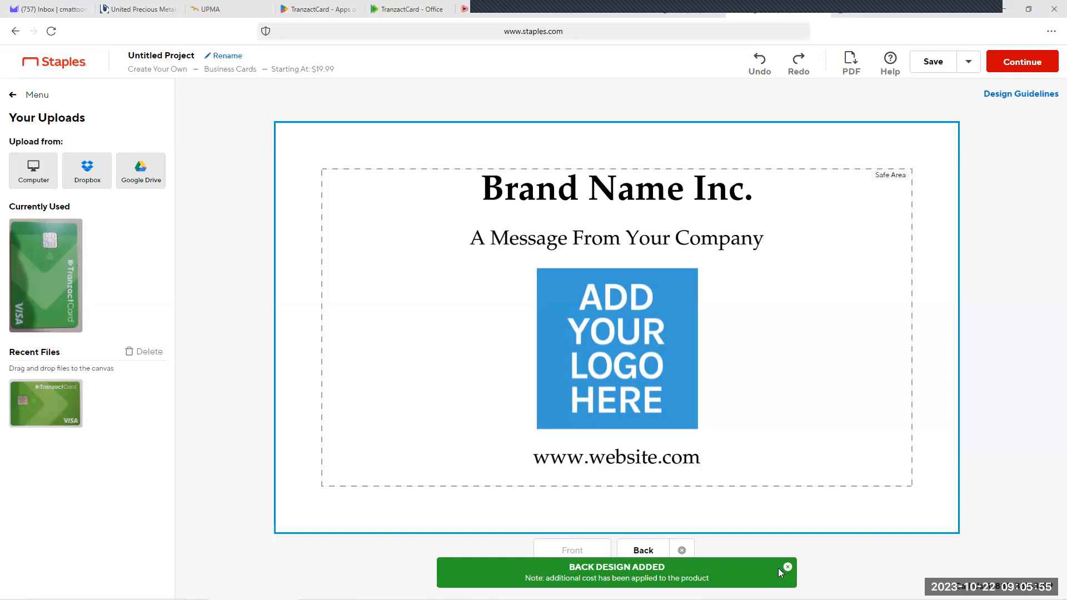
{"action": "left_click", "coordinate": [787, 567]}
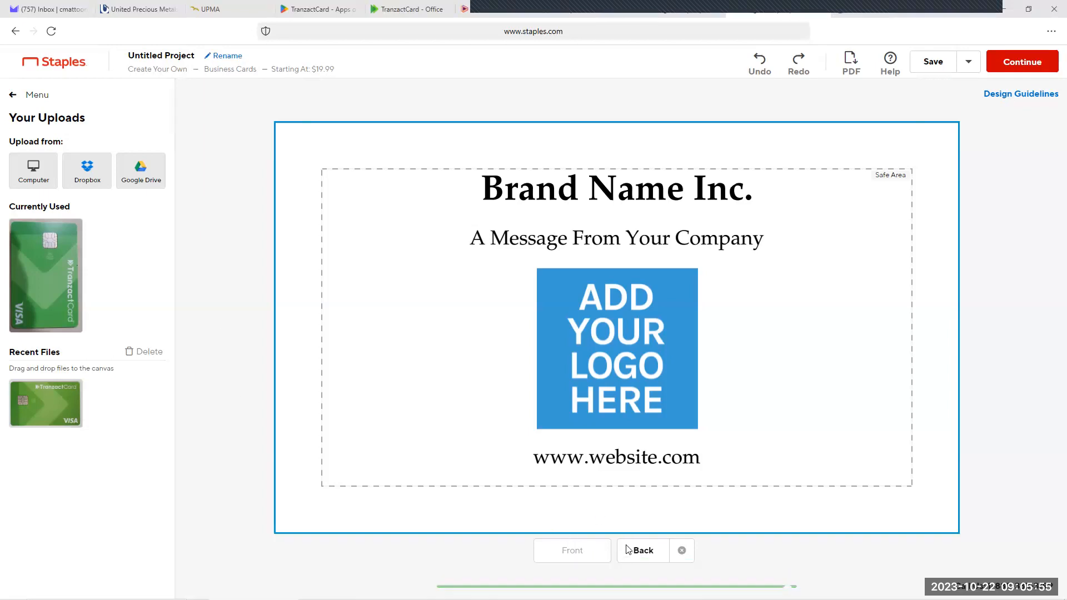
{"action": "left_click", "coordinate": [619, 329]}
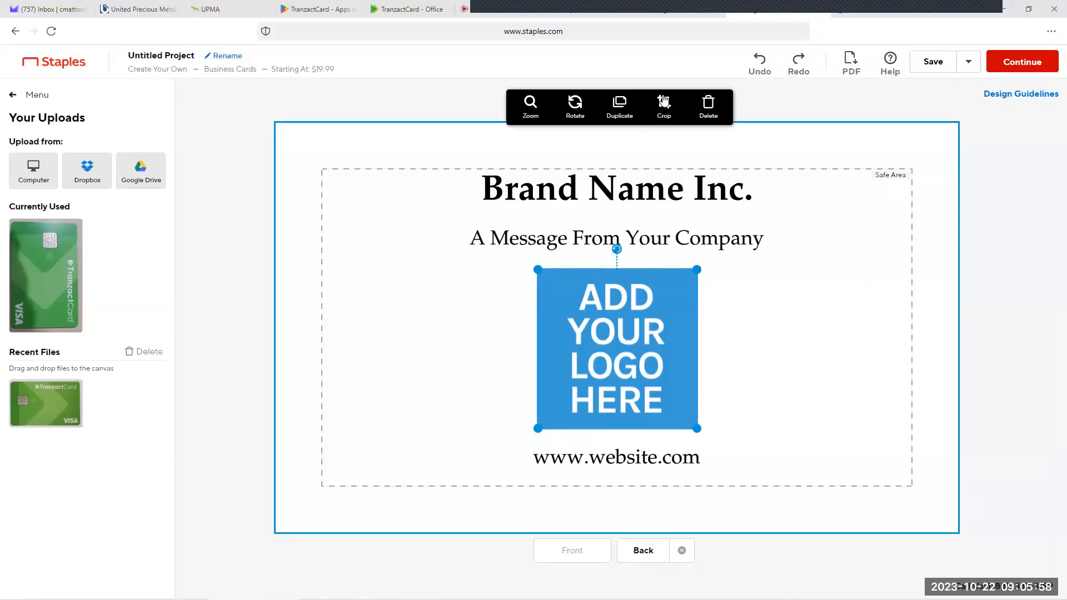
{"action": "left_click", "coordinate": [708, 106]}
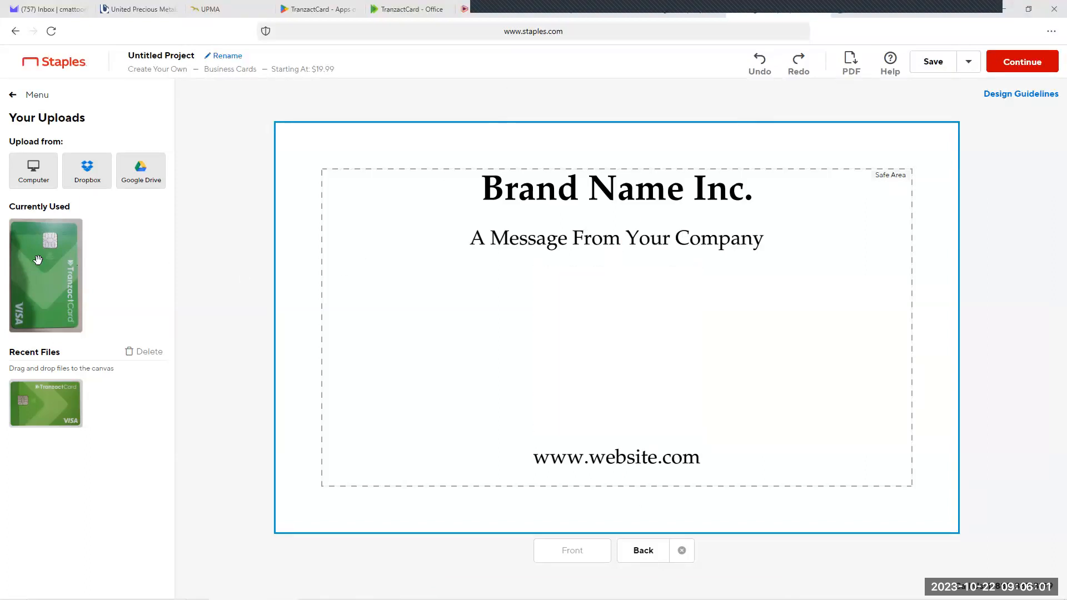
Step: Place the uploaded TranzactCard photo on the card back, rotate it to landscape and enlarge it to cover the whole side
{"action": "left_click_drag", "start_coordinate": [346, 334], "coordinate": [608, 339]}
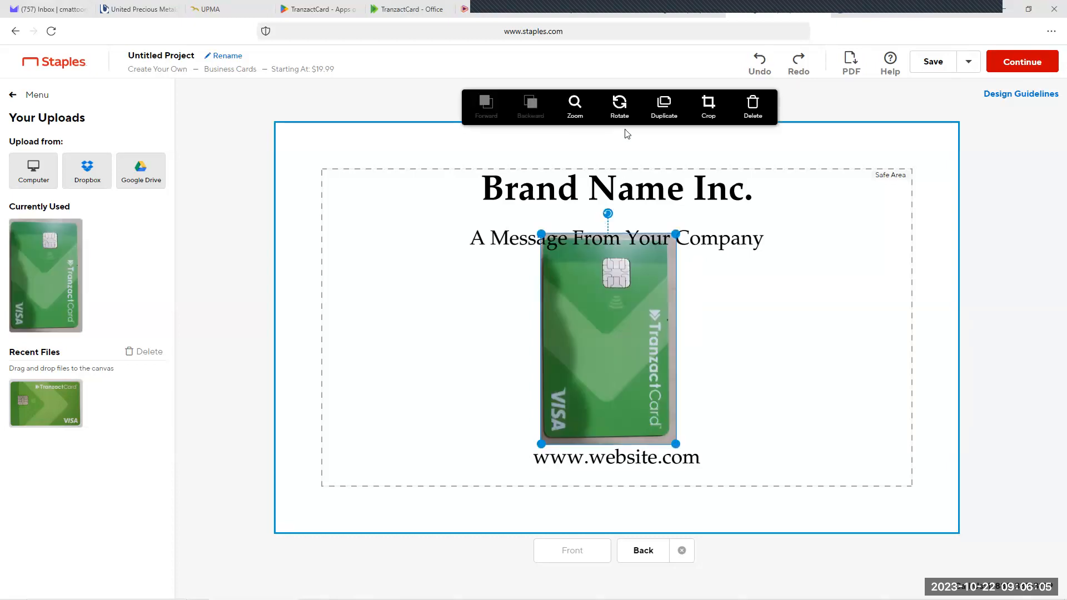
{"action": "left_click", "coordinate": [620, 105]}
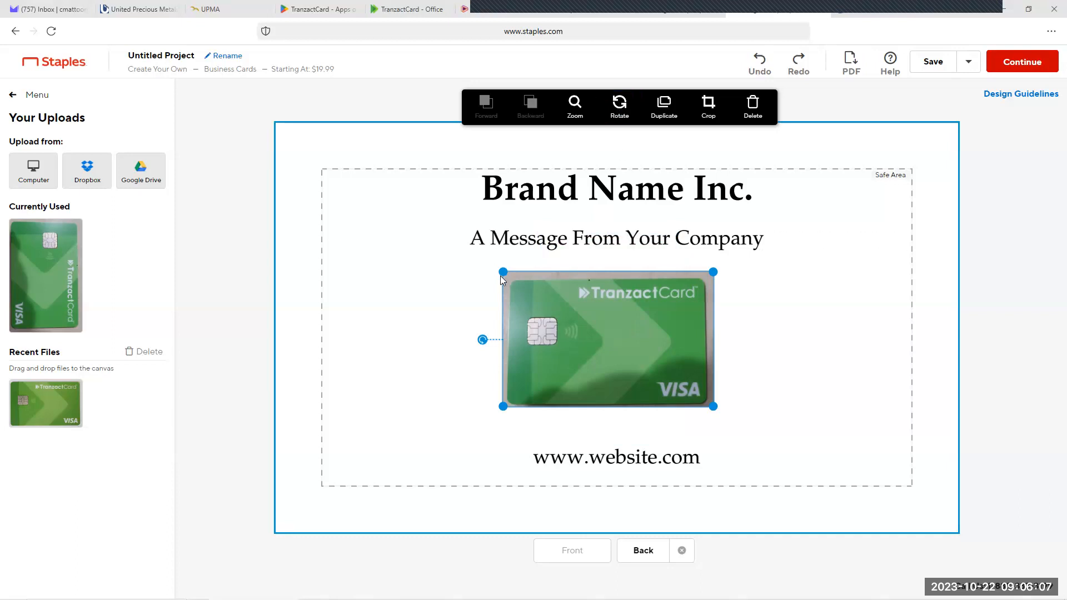
{"action": "left_click_drag", "start_coordinate": [504, 270], "coordinate": [222, 136]}
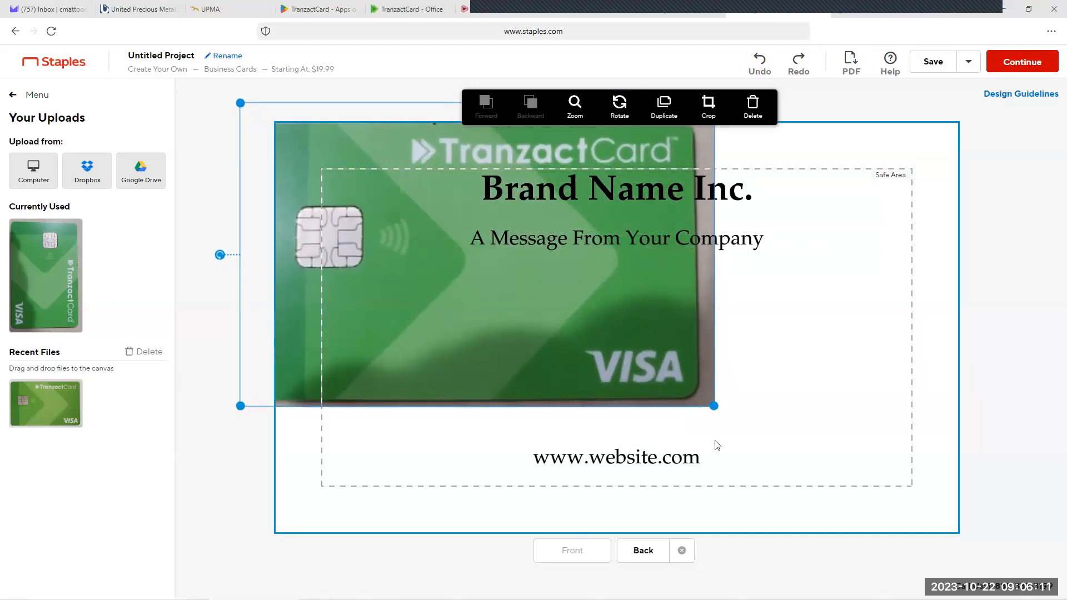
{"action": "left_click_drag", "start_coordinate": [715, 402], "coordinate": [1010, 541]}
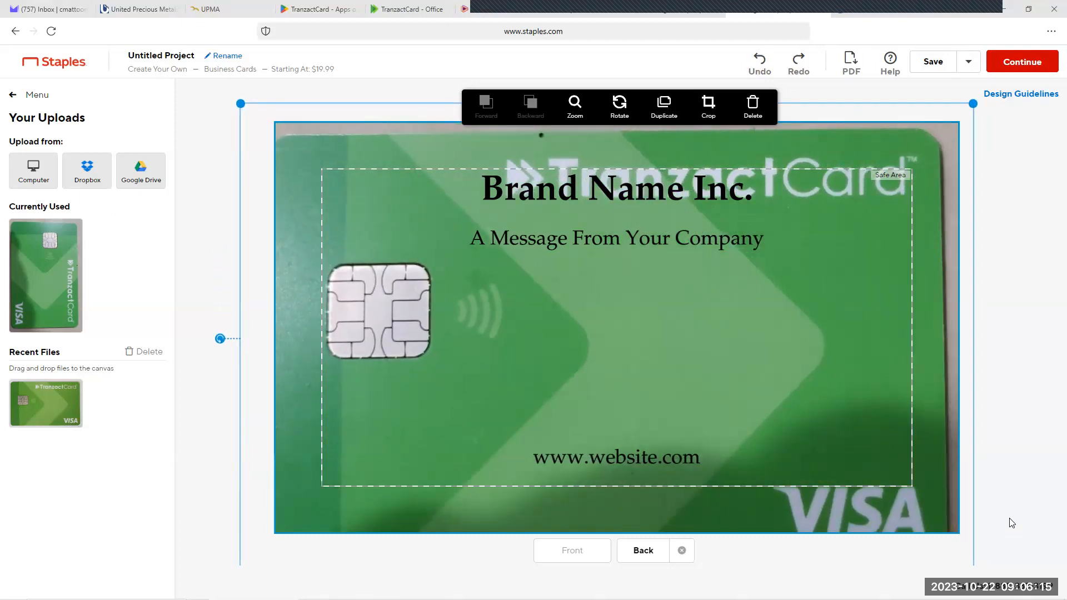
{"action": "left_click_drag", "start_coordinate": [767, 377], "coordinate": [765, 368]}
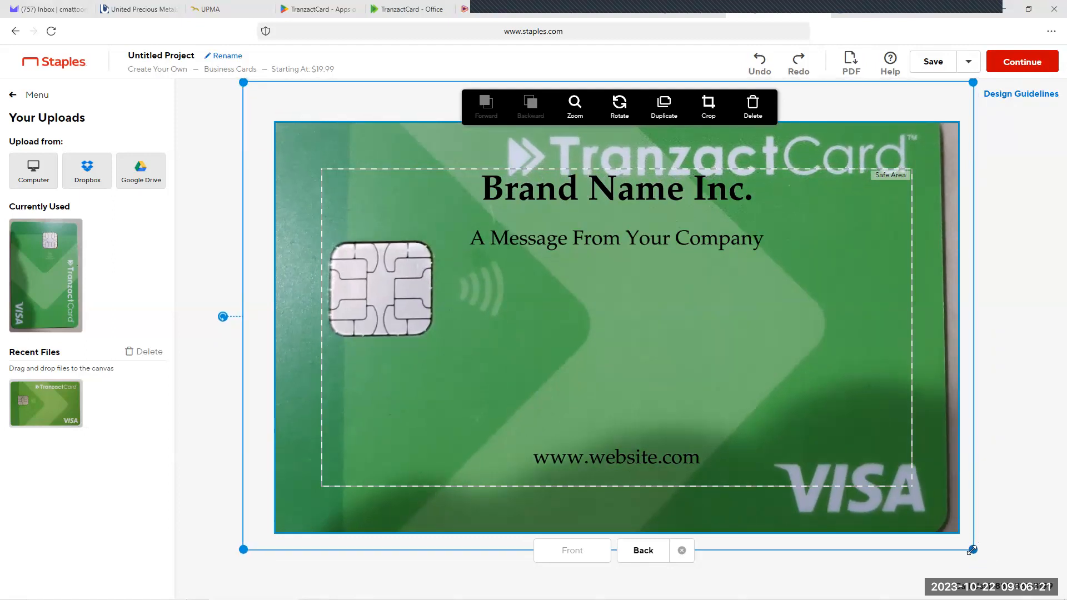
{"action": "left_click_drag", "start_coordinate": [994, 559], "coordinate": [1007, 559]}
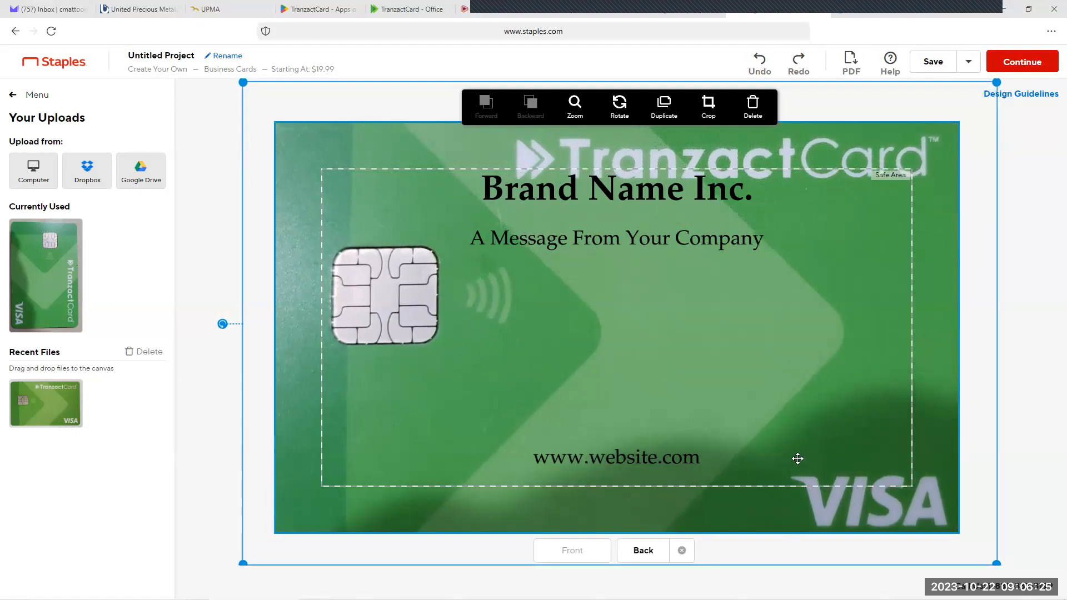
{"action": "left_click_drag", "start_coordinate": [739, 402], "coordinate": [743, 399]}
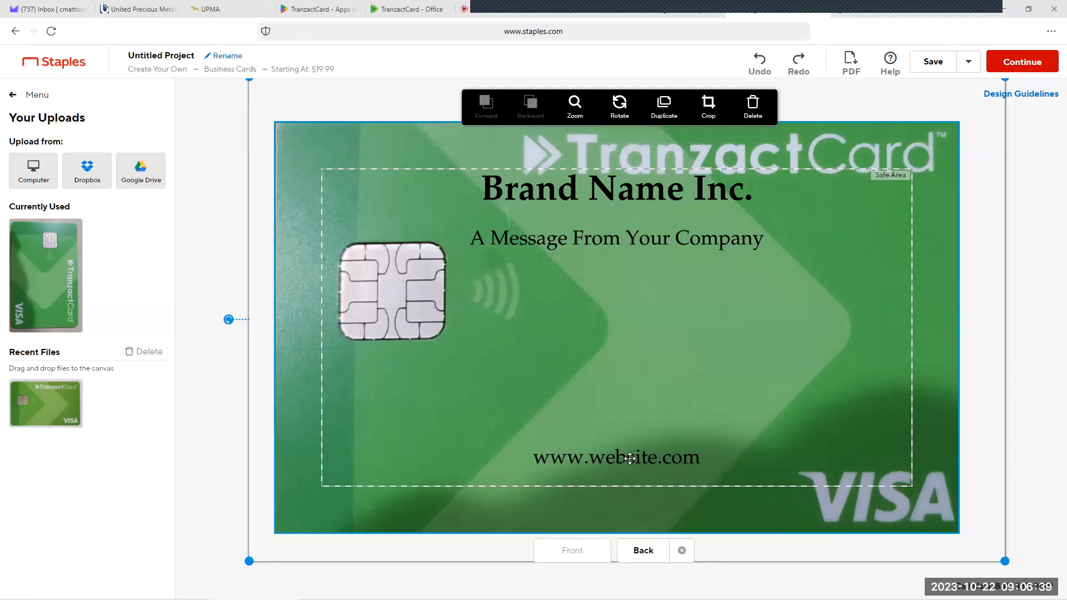
{"action": "left_click", "coordinate": [188, 216]}
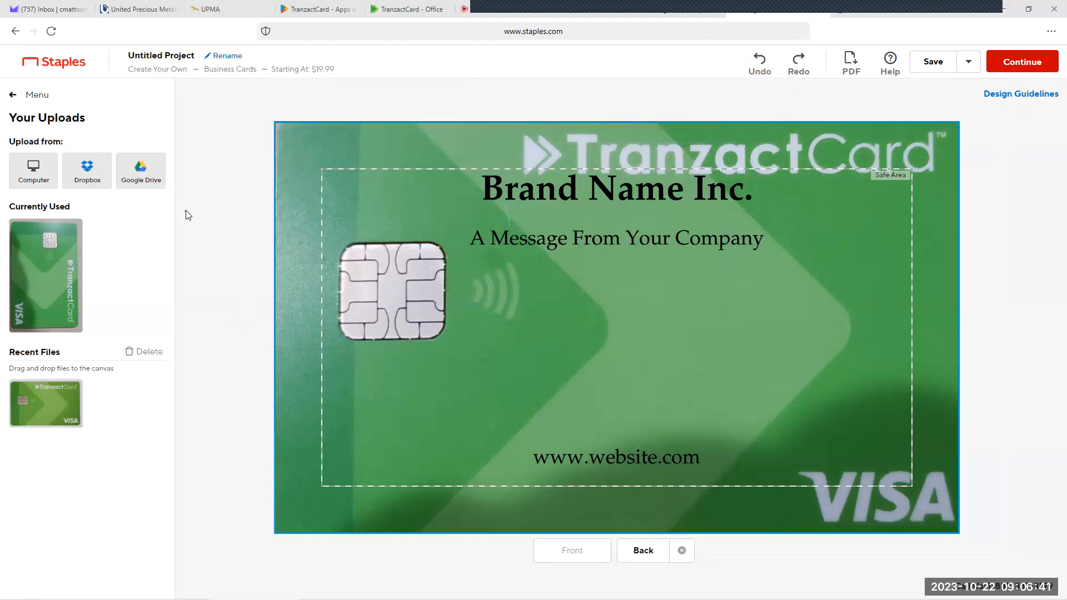
{"action": "left_click", "coordinate": [625, 455]}
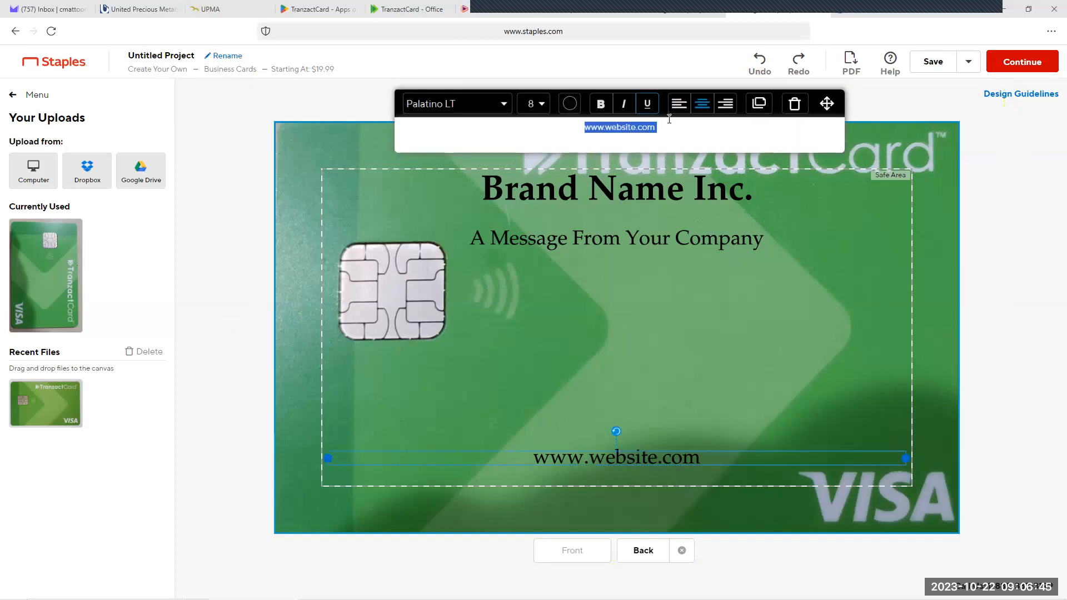
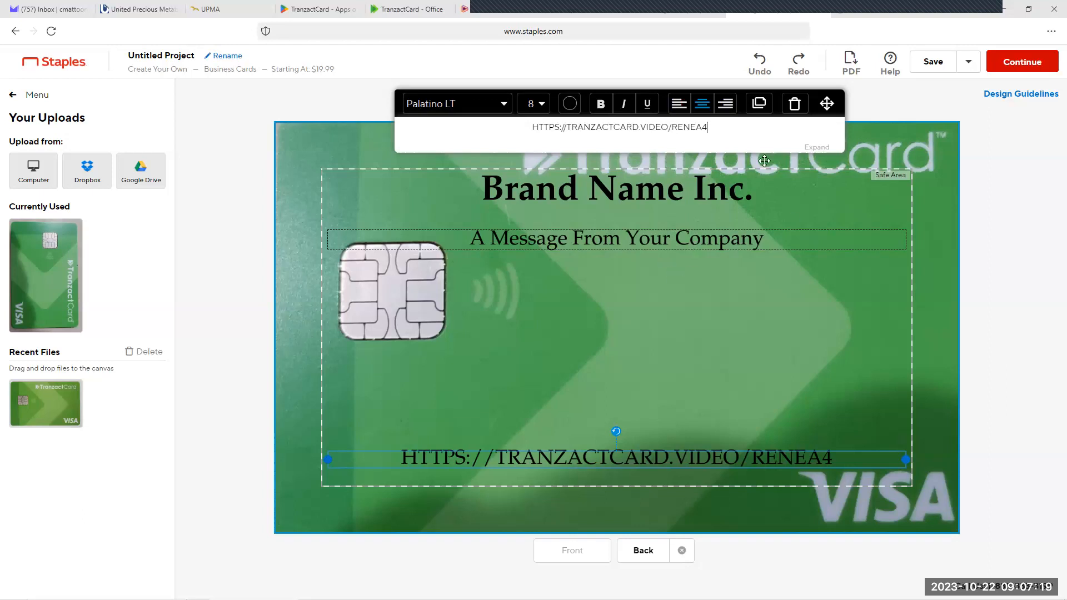
Step: Copy the full web address from the text box on the card back and deselect it
{"action": "left_click_drag", "start_coordinate": [713, 127], "coordinate": [540, 126]}
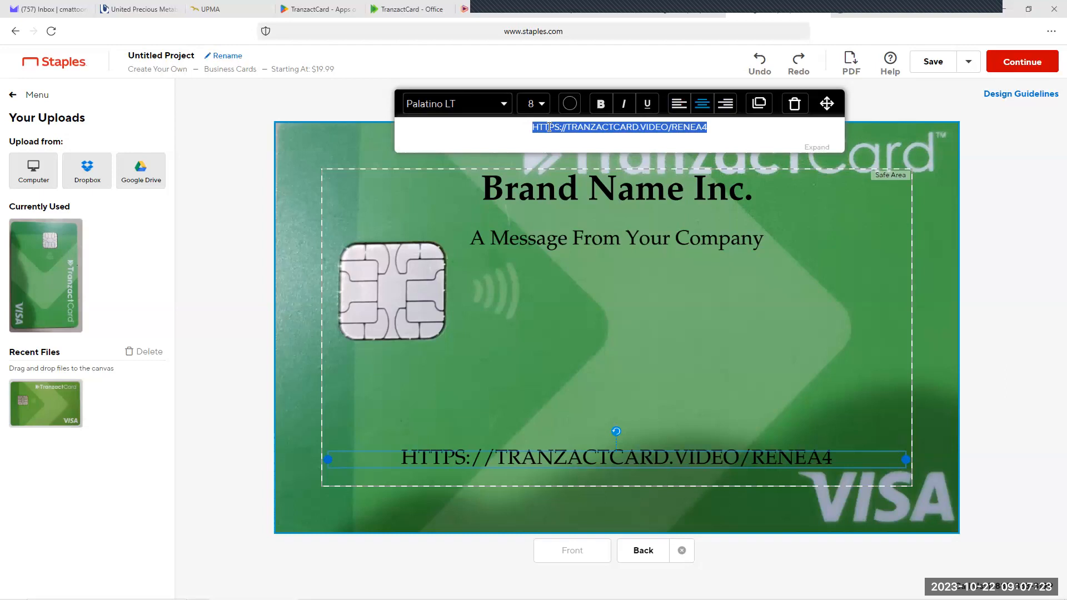
{"action": "right_click", "coordinate": [551, 129]}
{"action": "left_click", "coordinate": [644, 159]}
{"action": "left_click", "coordinate": [722, 132]}
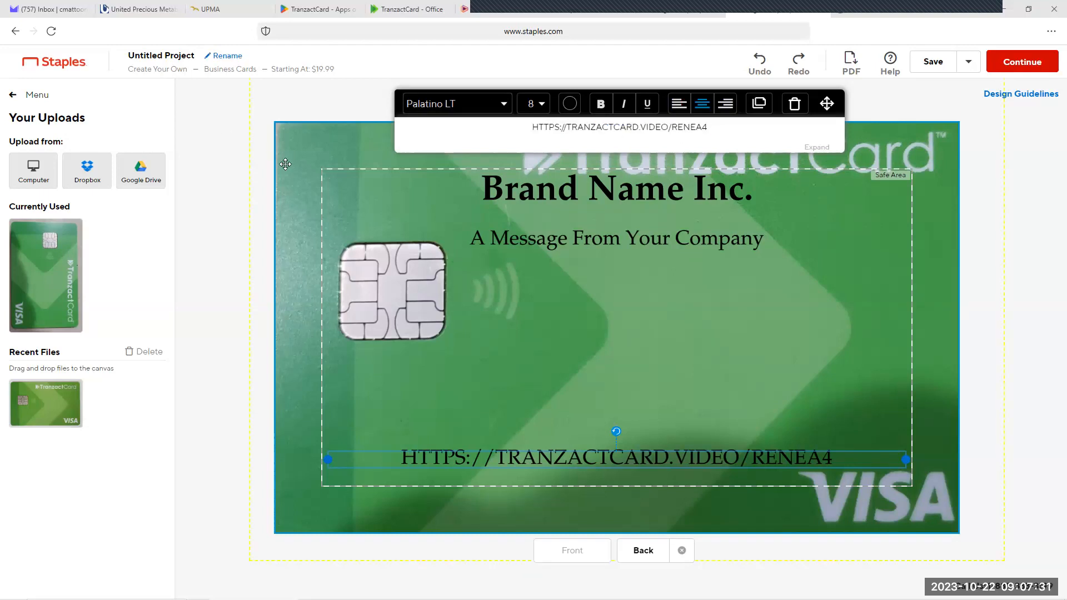
{"action": "left_click", "coordinate": [230, 172]}
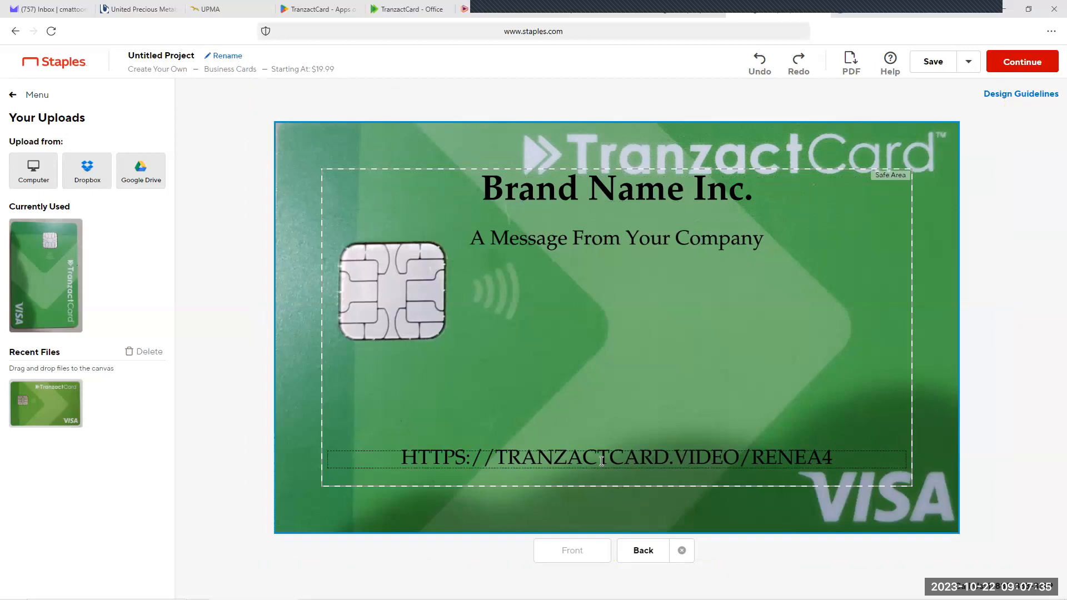
Step: Open the QR Code tool, paste the copied web address as its URL and try to generate the code
{"action": "left_click", "coordinate": [13, 99]}
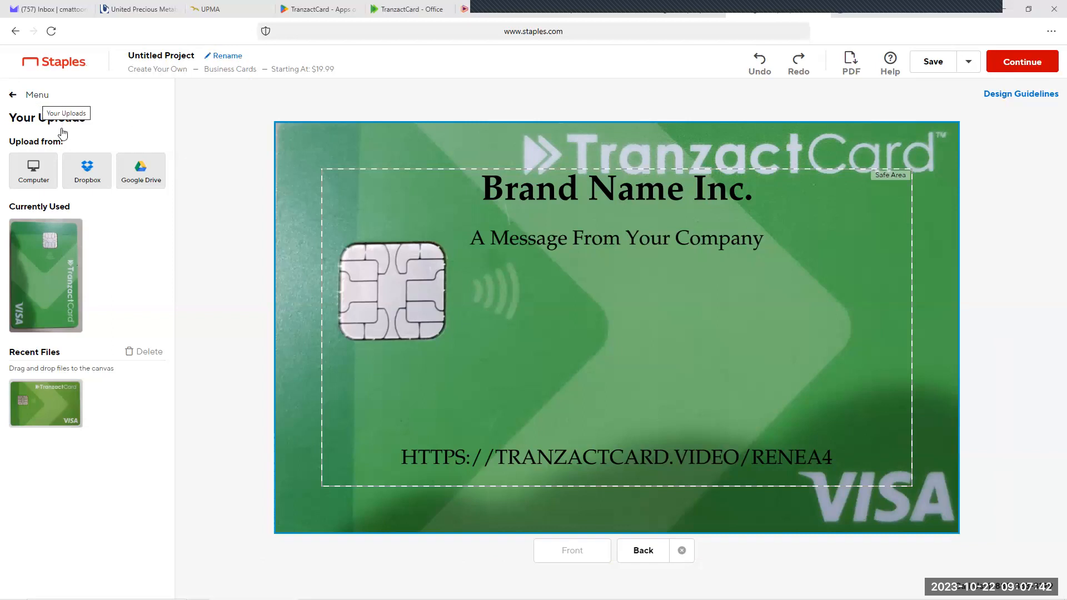
{"action": "left_click", "coordinate": [74, 207]}
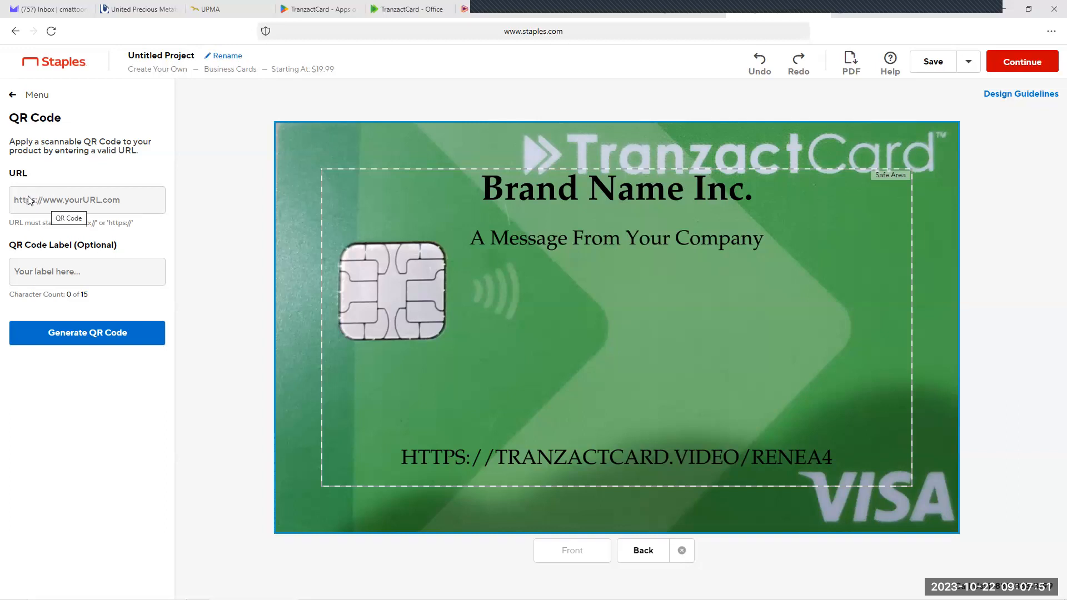
{"action": "right_click", "coordinate": [32, 203]}
{"action": "left_click", "coordinate": [92, 253]}
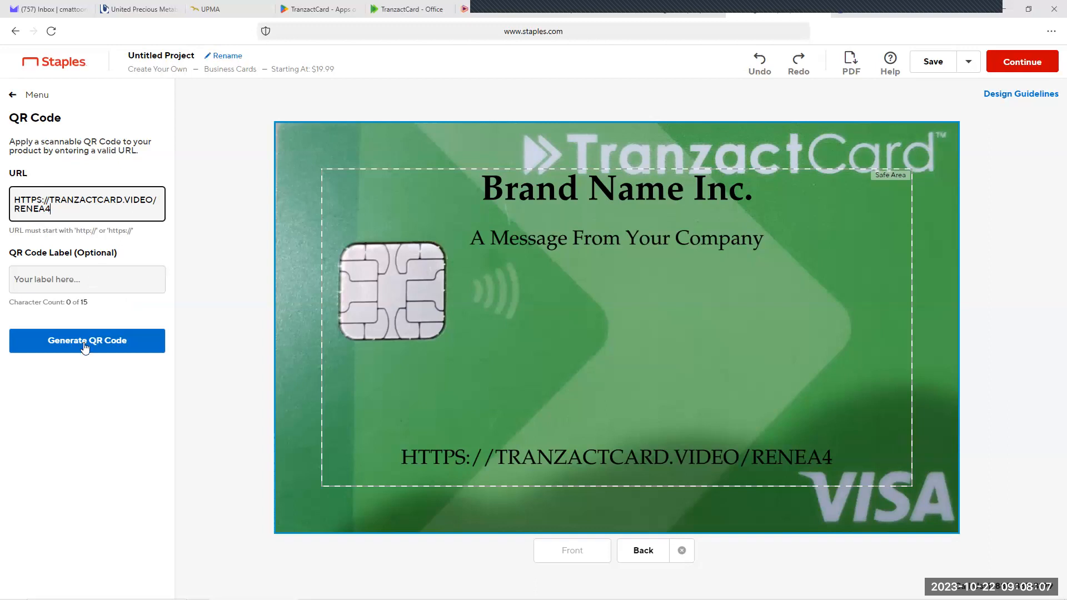
{"action": "left_click", "coordinate": [96, 237]}
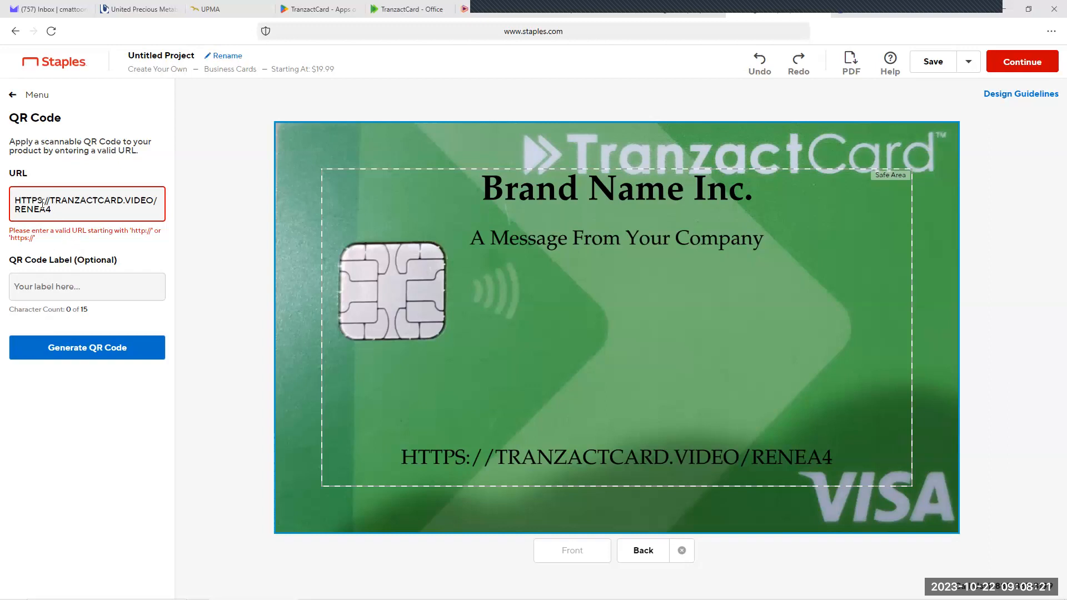
Step: Re-enter the "://" after "HTTPS" in the QR code URL
{"action": "left_click", "coordinate": [16, 201]}
{"action": "key", "text": "BackSpace"}
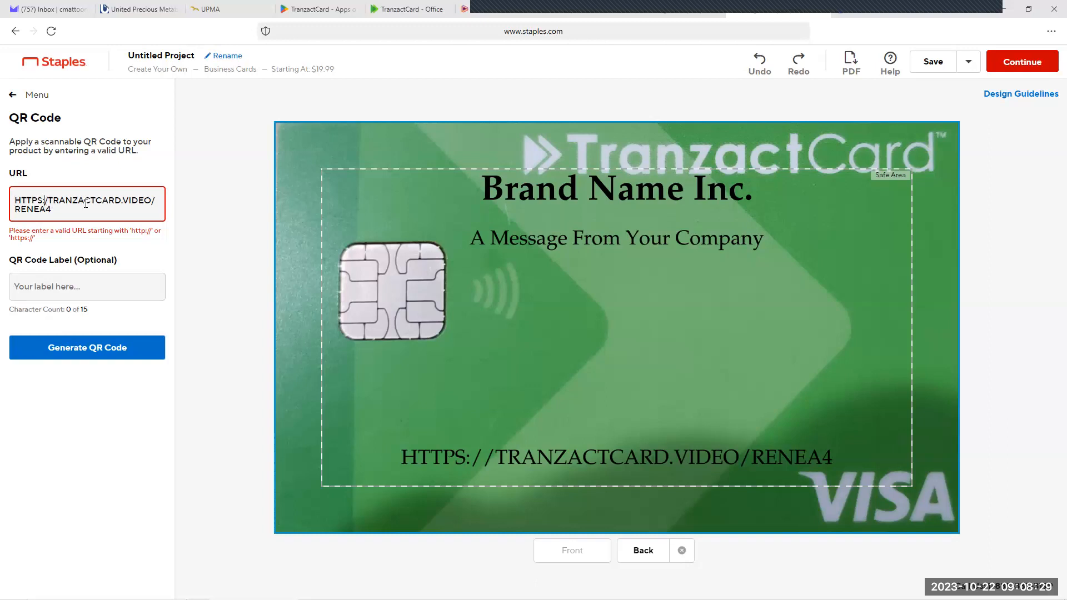
{"action": "type", "text": ":"}
{"action": "key", "text": "BackSpace"}
{"action": "key", "text": "BackSpace"}
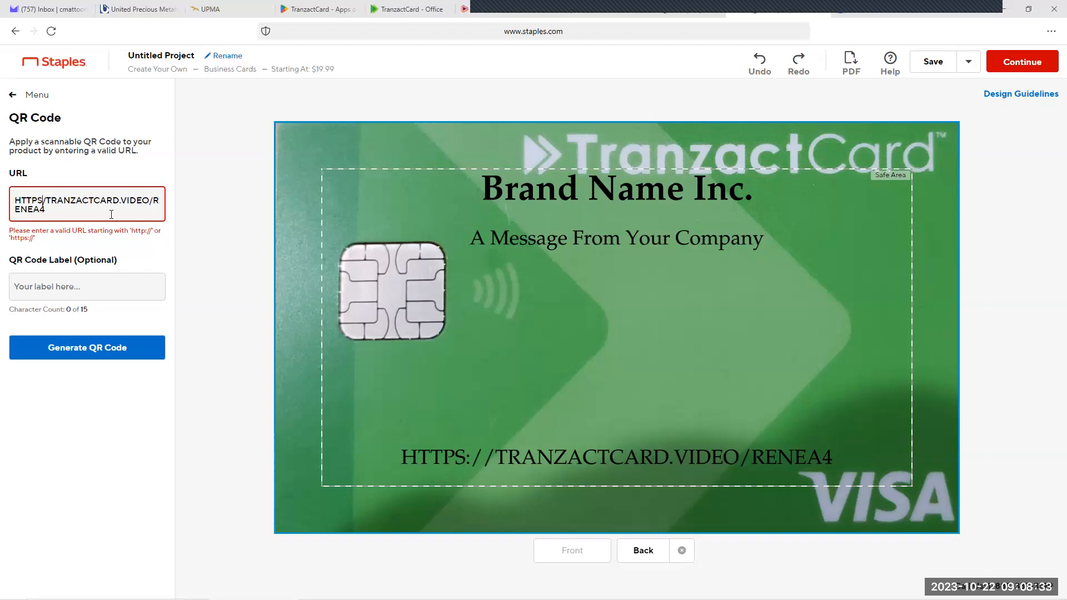
{"action": "type", "text": ":"}
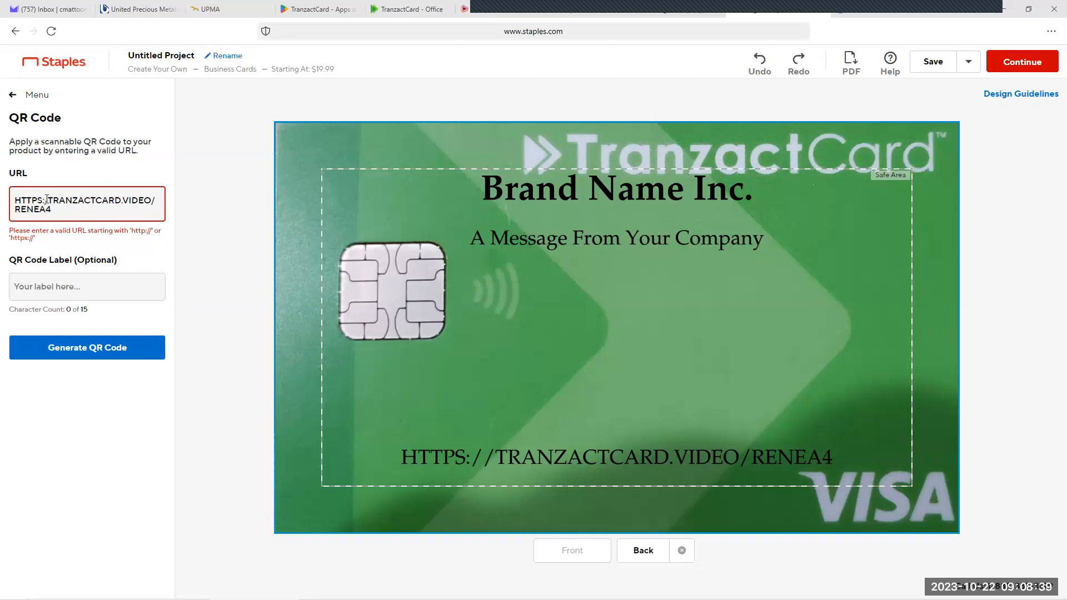
{"action": "type", "text": "//"}
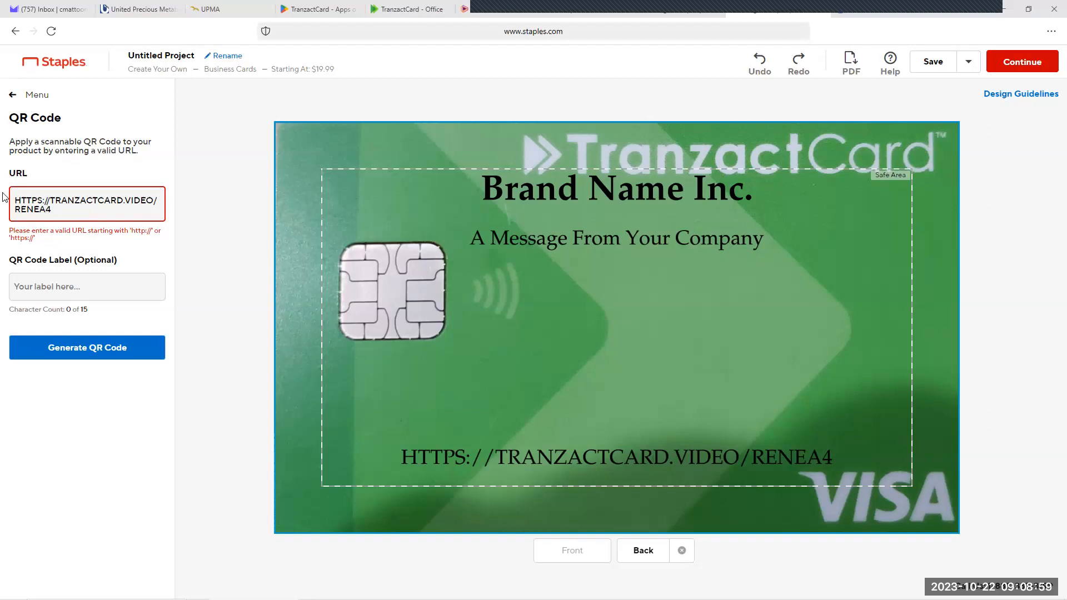
{"action": "key", "text": "ctrl+a"}
{"action": "key", "text": "BackSpace"}
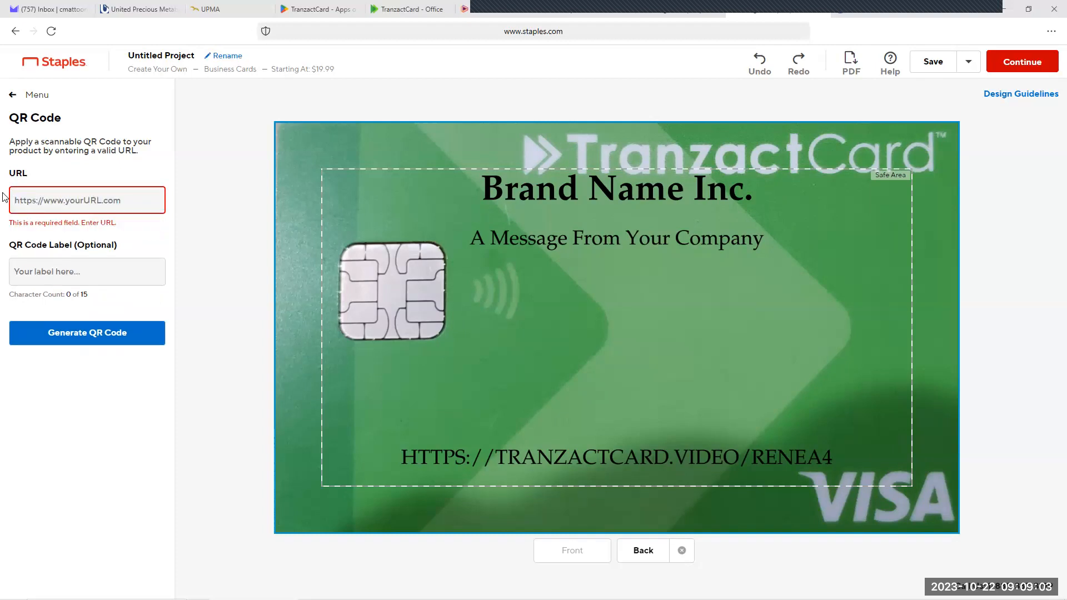
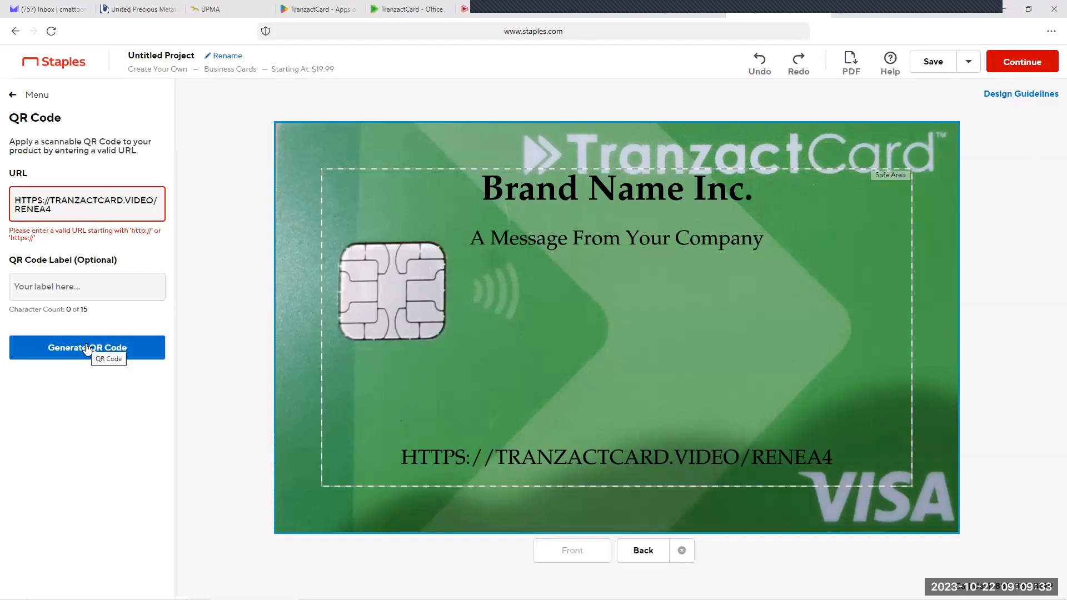
{"action": "triple_click", "coordinate": [25, 194]}
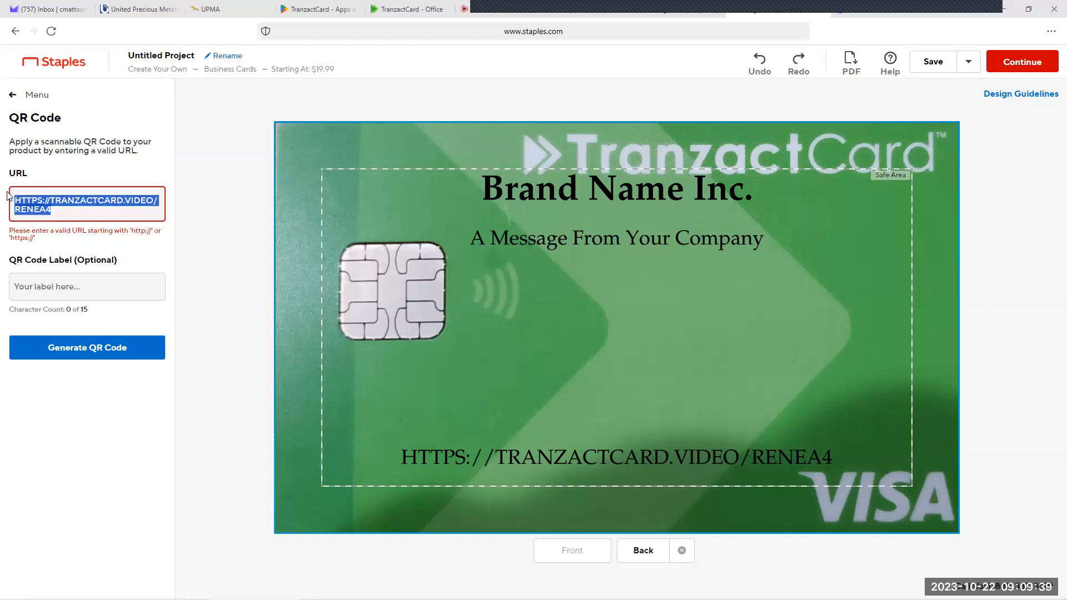
{"action": "key", "text": "BackSpace"}
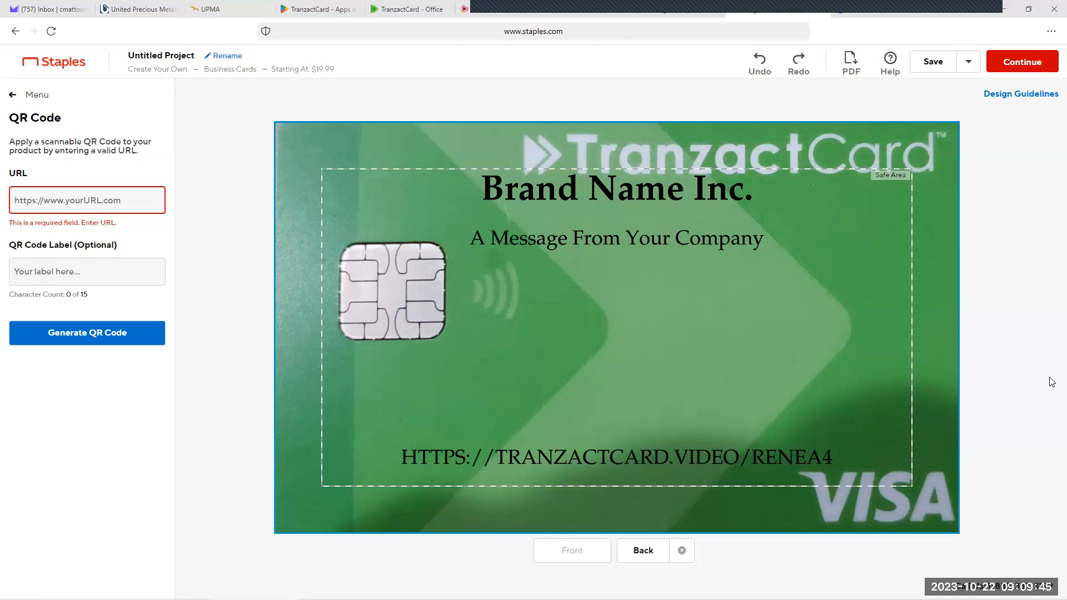
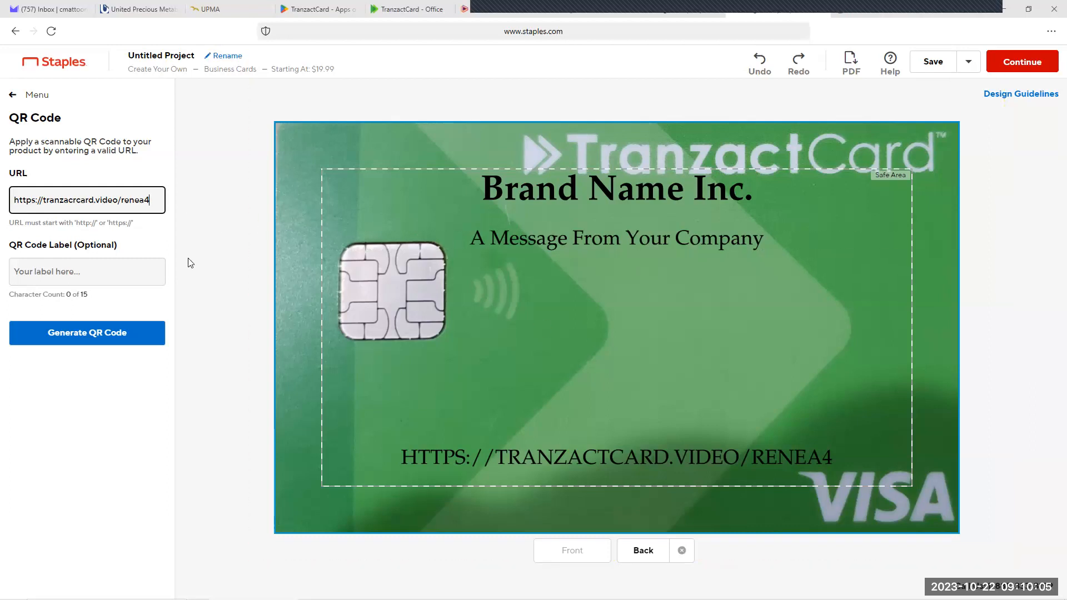
Step: Label the QR code "funnel" and generate it on the card back
{"action": "left_click", "coordinate": [52, 271]}
{"action": "type", "text": "funnel"}
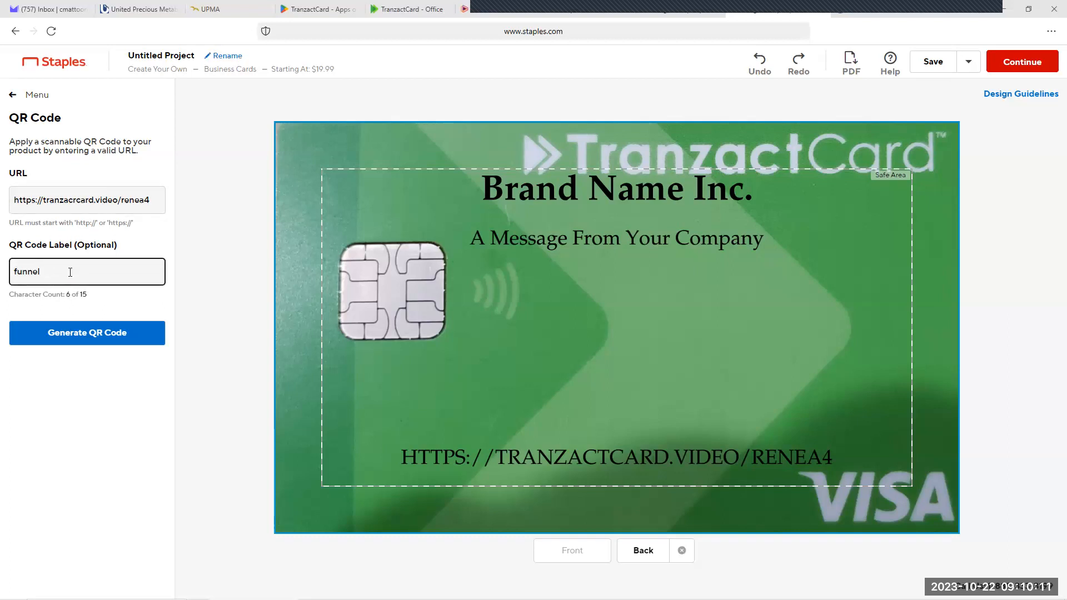
{"action": "left_click", "coordinate": [88, 336]}
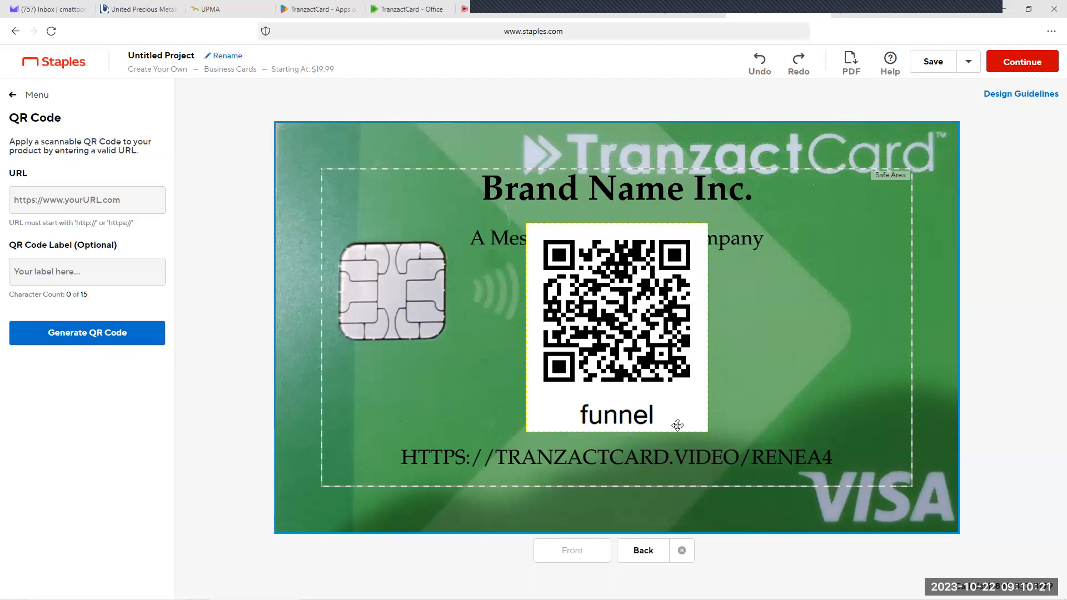
Step: Delete the "funnel" QR code from the card back
{"action": "left_click", "coordinate": [606, 307]}
{"action": "left_click", "coordinate": [616, 328]}
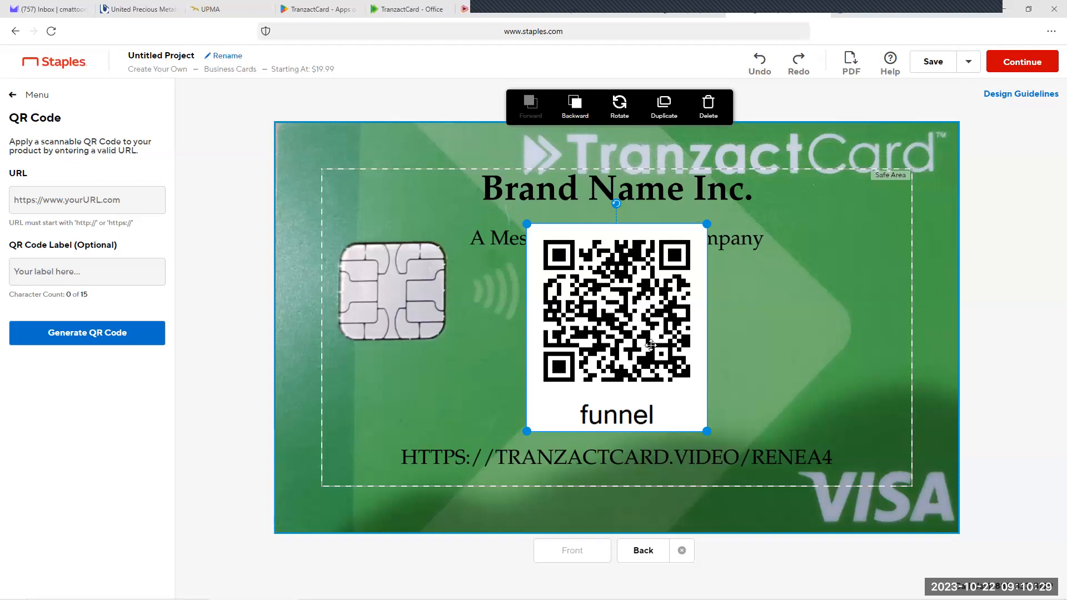
{"action": "left_click", "coordinate": [709, 105]}
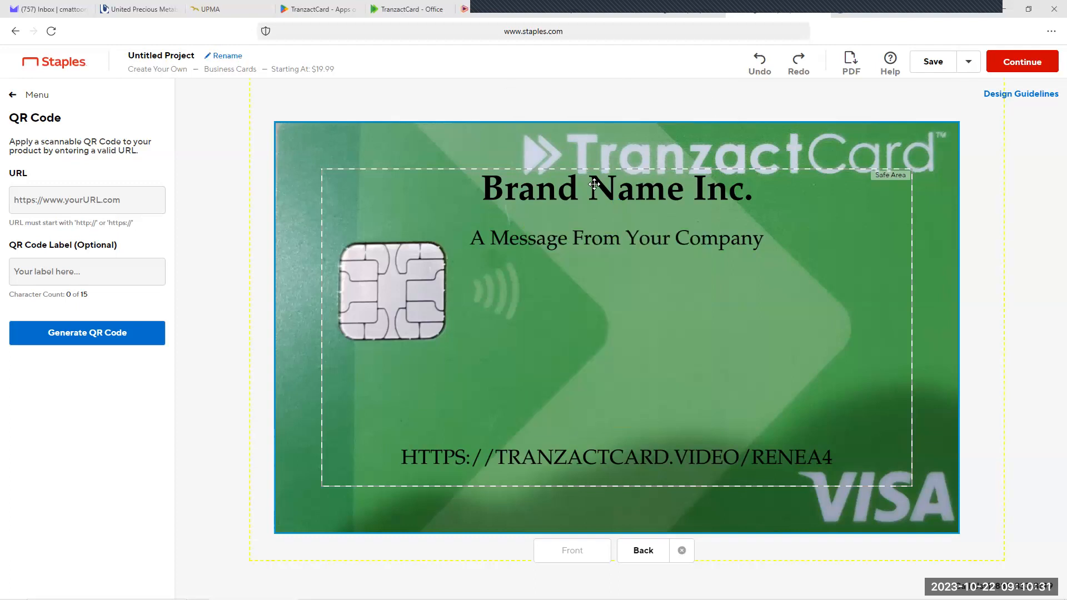
{"action": "left_click", "coordinate": [55, 190]}
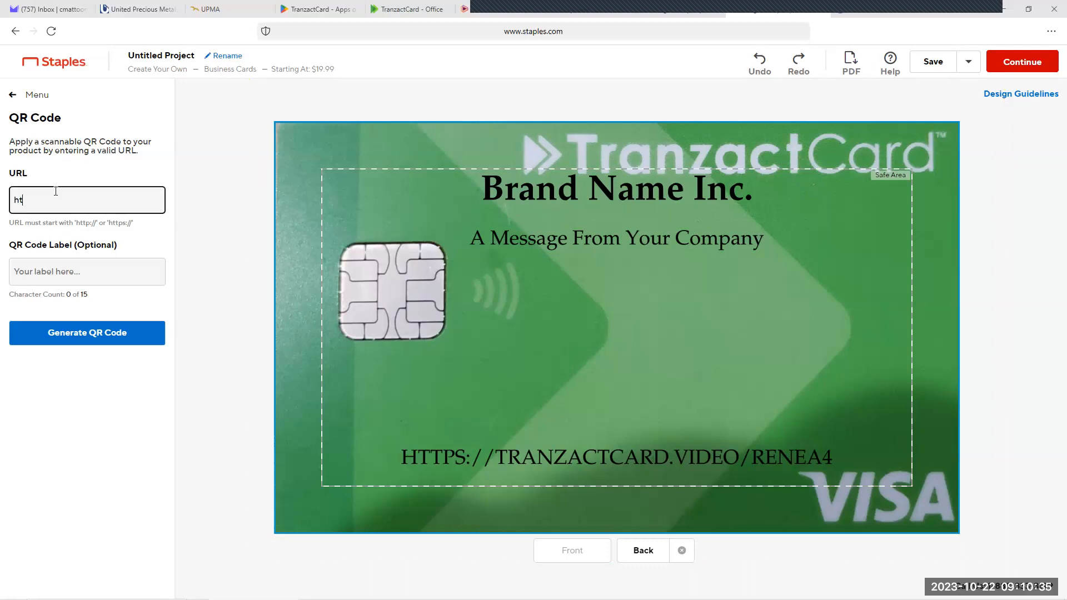
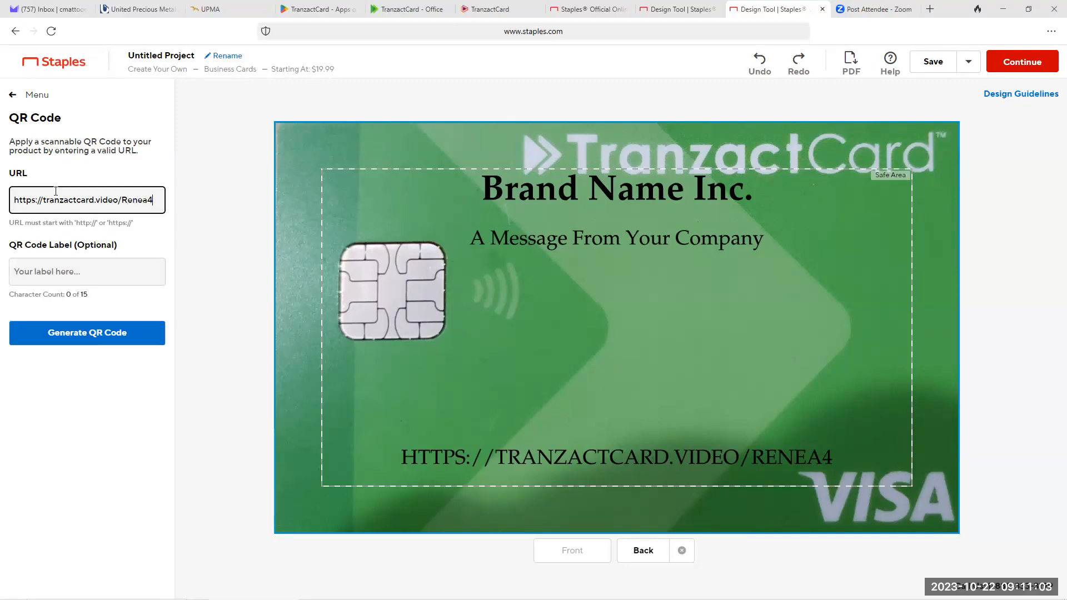
Step: Label the QR code "SCAN ME NOW!" and generate it on the card back
{"action": "left_click", "coordinate": [65, 277]}
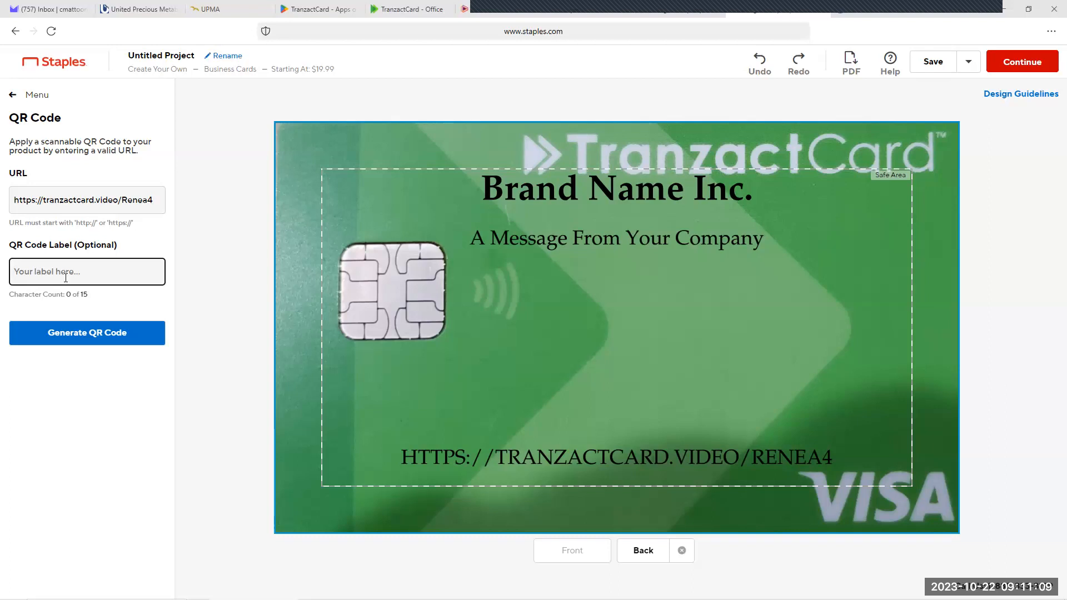
{"action": "type", "text": "SCAN ME NOW!"}
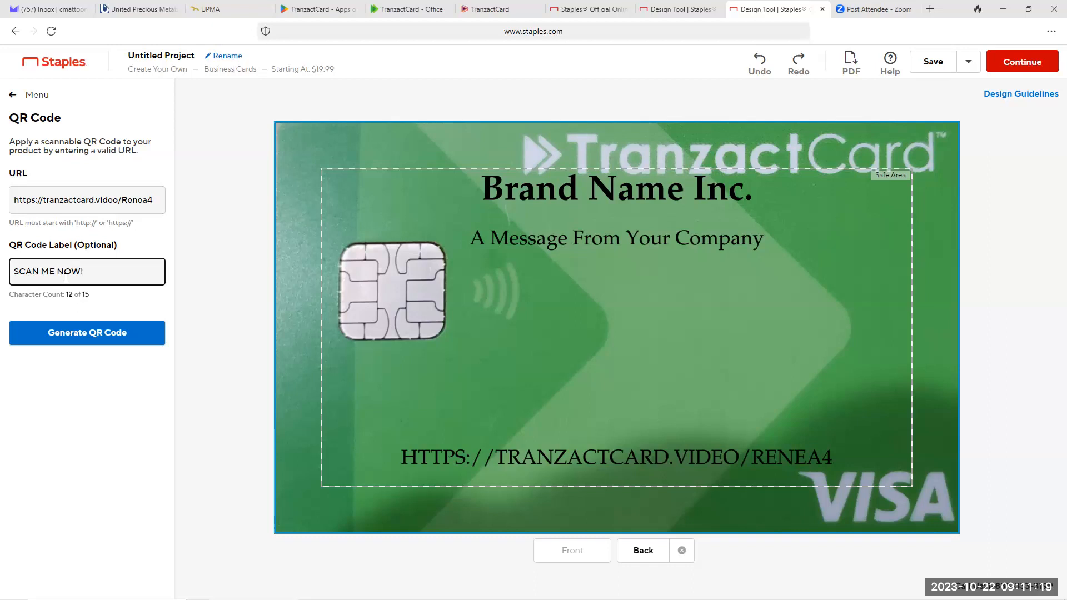
{"action": "left_click", "coordinate": [70, 335]}
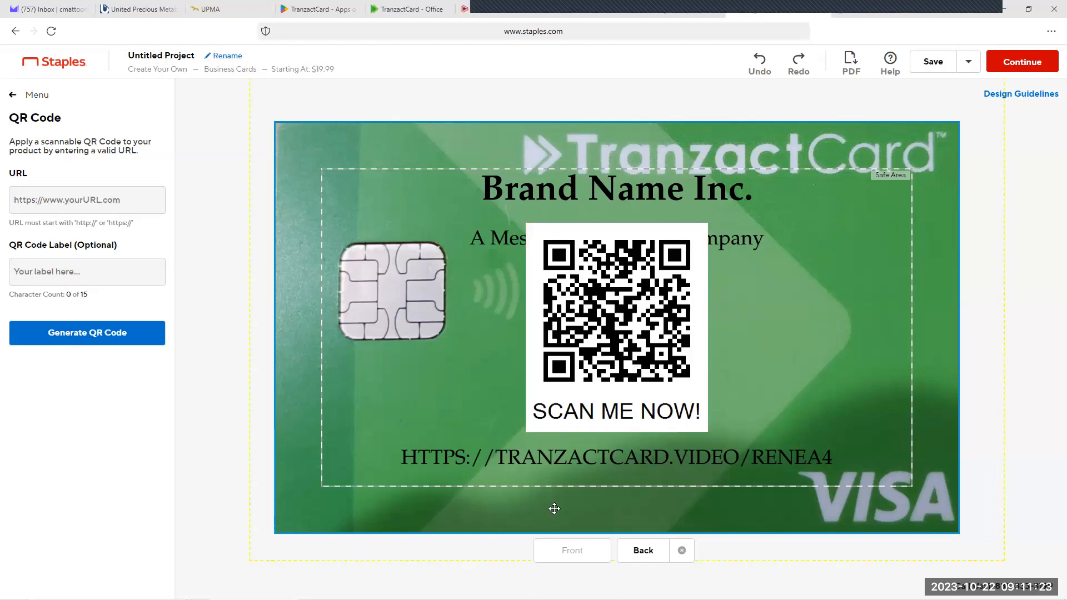
Step: Place the QR code in the upper-left corner of the safe area and move the brand name and company message beside it
{"action": "left_click_drag", "start_coordinate": [589, 309], "coordinate": [399, 269]}
{"action": "left_click_drag", "start_coordinate": [585, 247], "coordinate": [706, 299]}
{"action": "left_click_drag", "start_coordinate": [635, 200], "coordinate": [729, 231]}
{"action": "left_click_drag", "start_coordinate": [422, 286], "coordinate": [414, 265]}
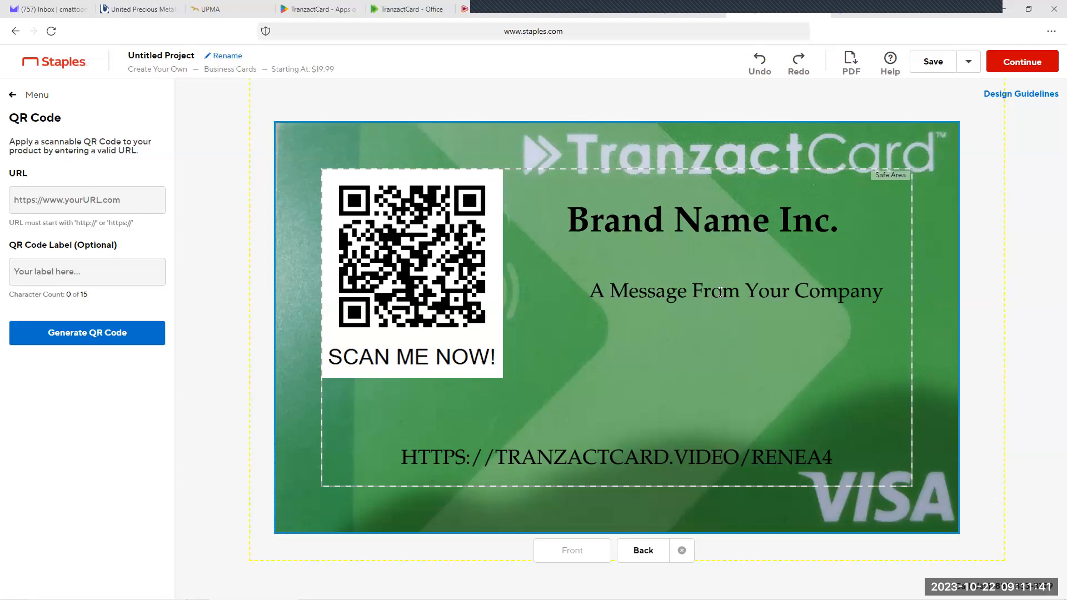
{"action": "left_click_drag", "start_coordinate": [695, 380], "coordinate": [695, 466]}
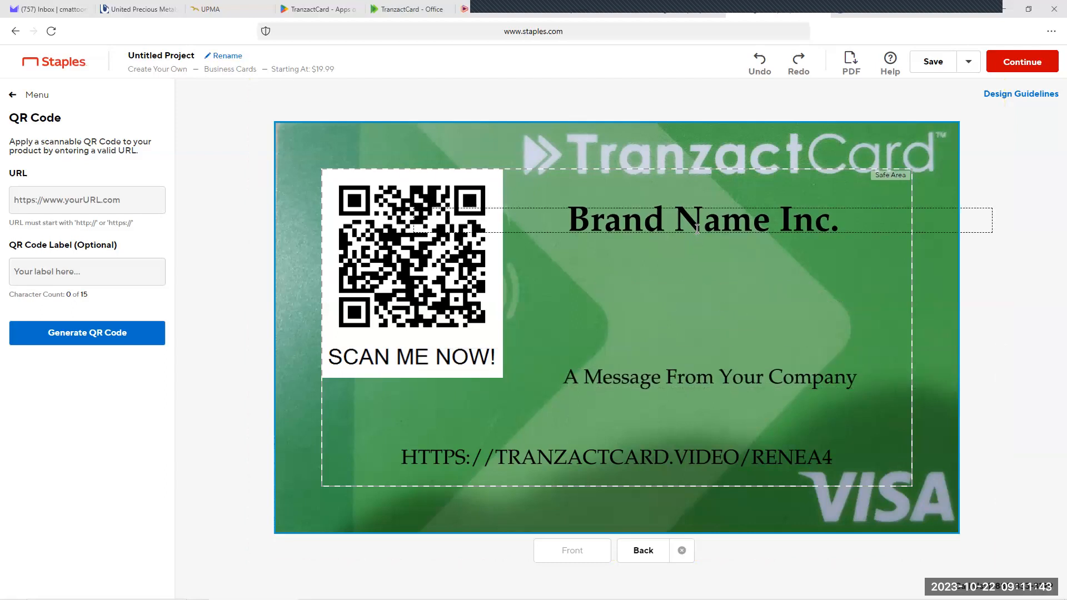
Step: Replace the "Brand Name Inc." placeholder on the card back with "UNLEASH THE POWER OF YOUR SPENDING"
{"action": "left_click", "coordinate": [696, 228]}
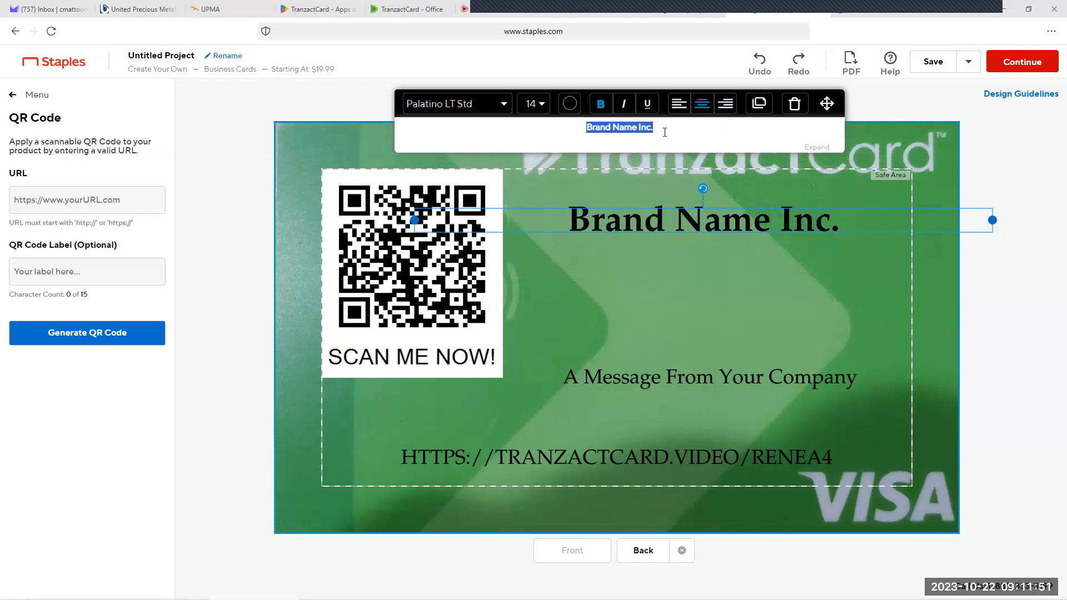
{"action": "type", "text": "U"}
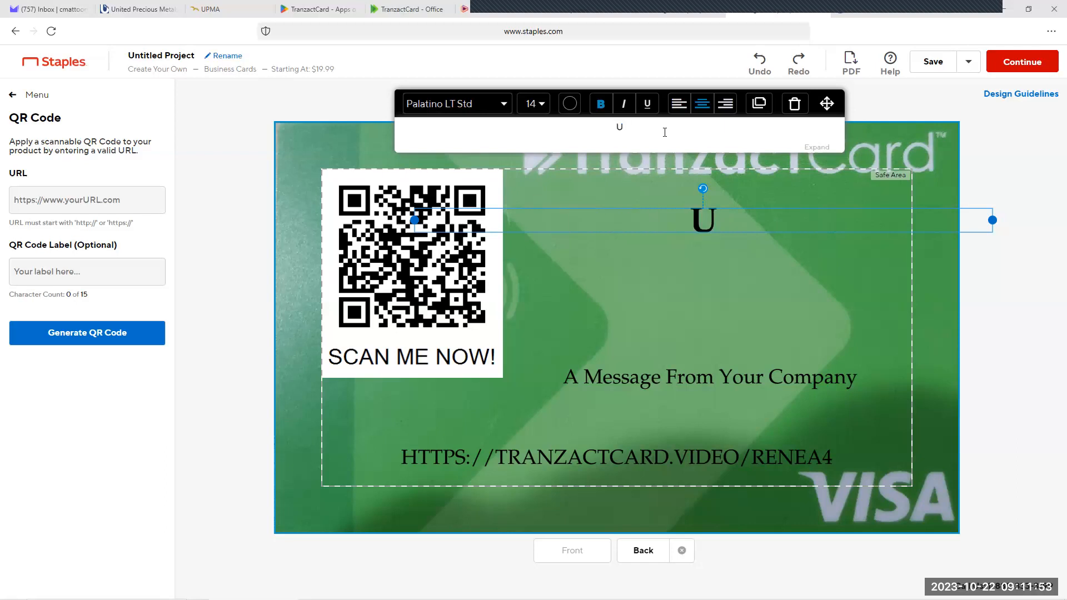
{"action": "type", "text": "NLEASH"}
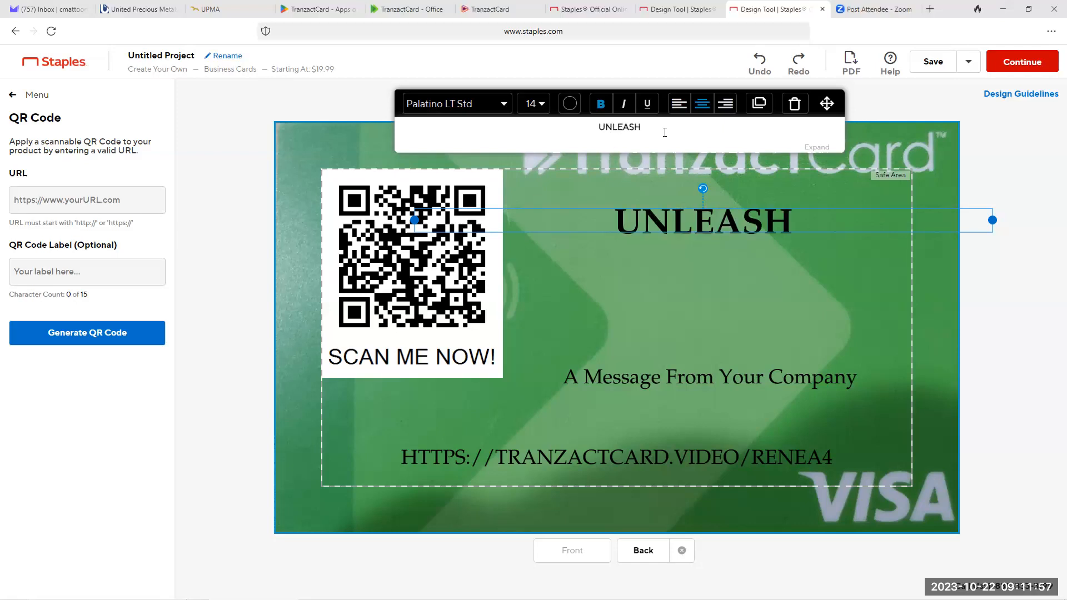
{"action": "type", "text": " THE"}
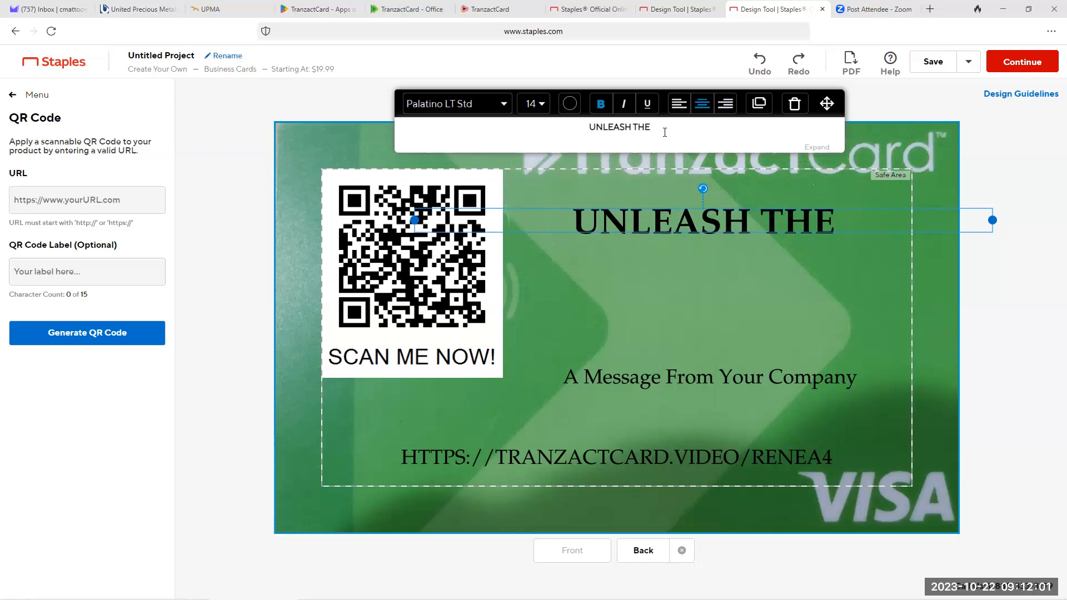
{"action": "type", "text": " POWERO"}
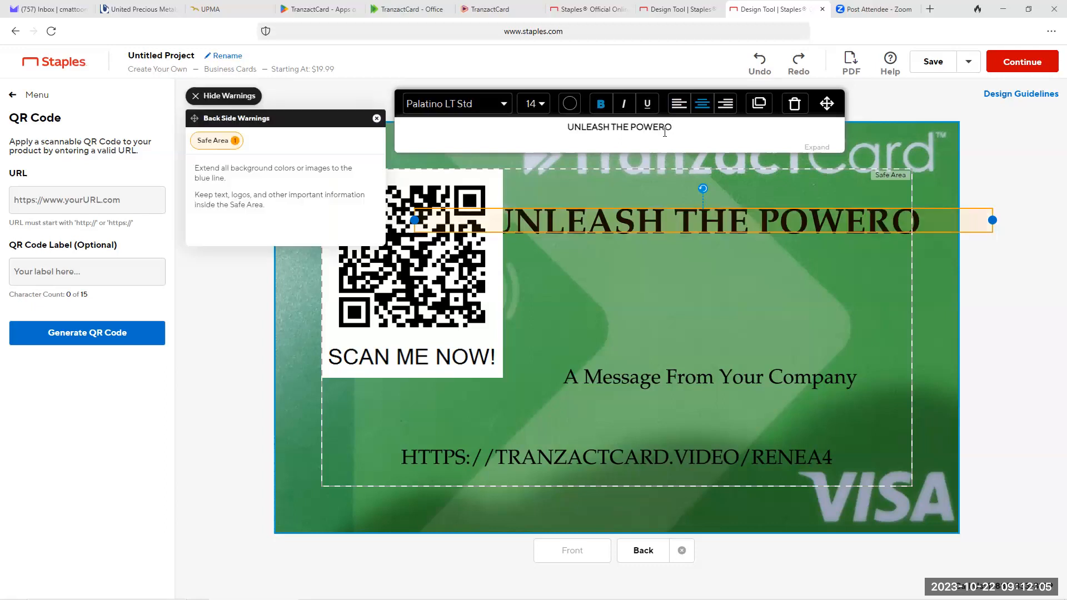
{"action": "key", "text": "BackSpace"}
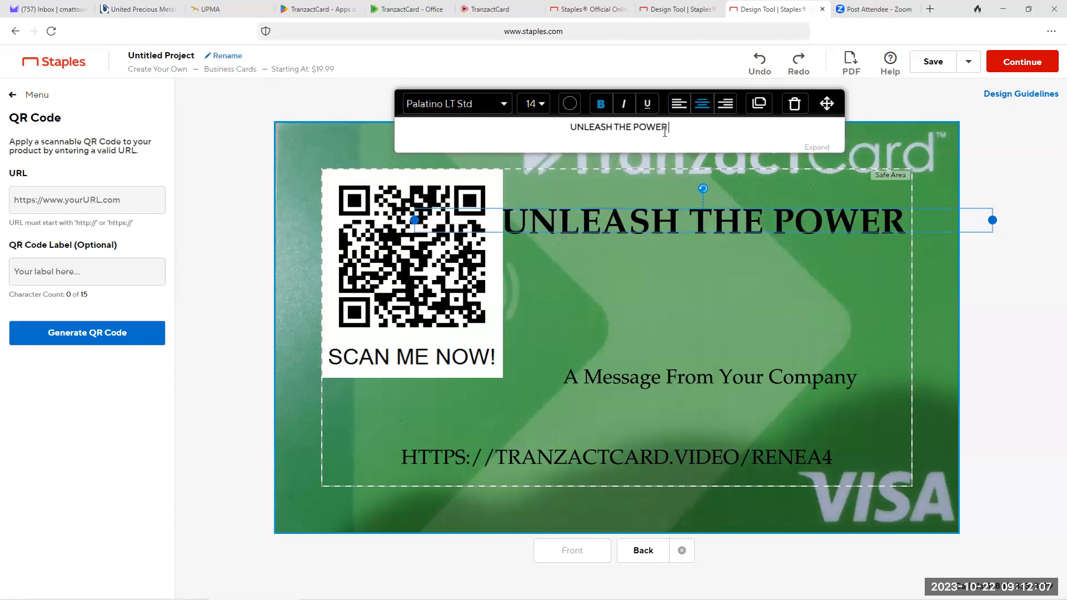
{"action": "type", "text": "OF YOUR "}
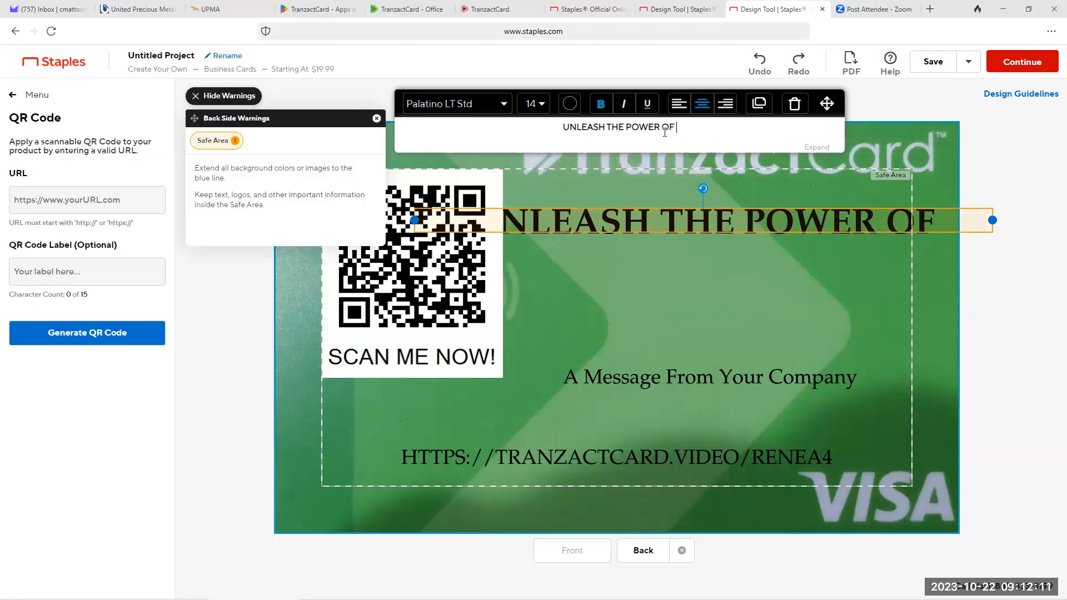
{"action": "type", "text": "SPENDING"}
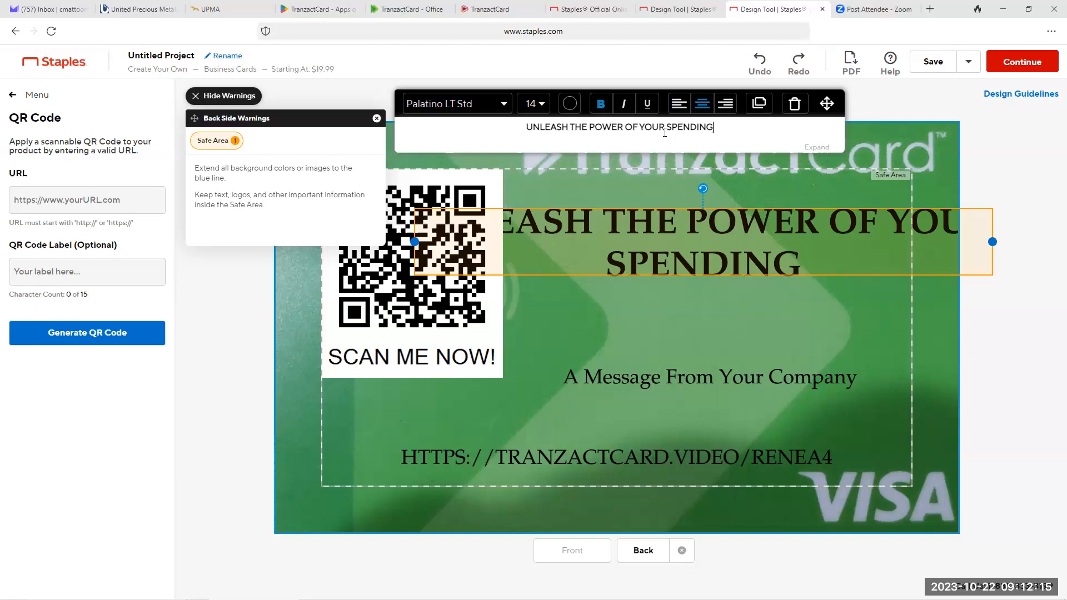
Step: Append "!!!" to the slogan and fit its narrowed text box on three lines beside the QR code
{"action": "left_click_drag", "start_coordinate": [992, 242], "coordinate": [791, 263]}
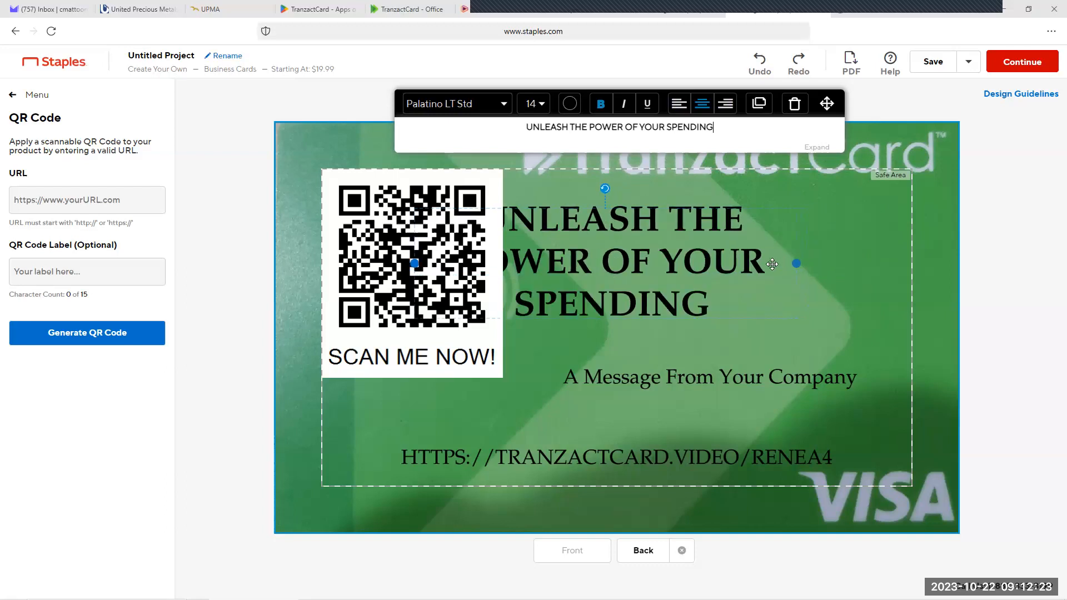
{"action": "left_click", "coordinate": [714, 127]}
{"action": "type", "text": "!!!"}
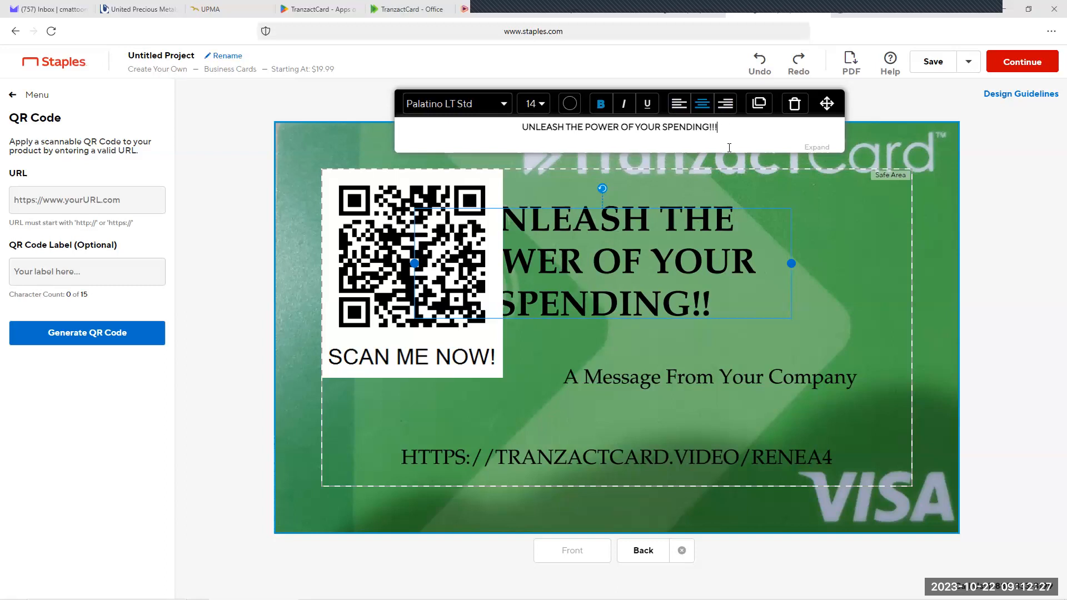
{"action": "left_click_drag", "start_coordinate": [740, 246], "coordinate": [872, 241]}
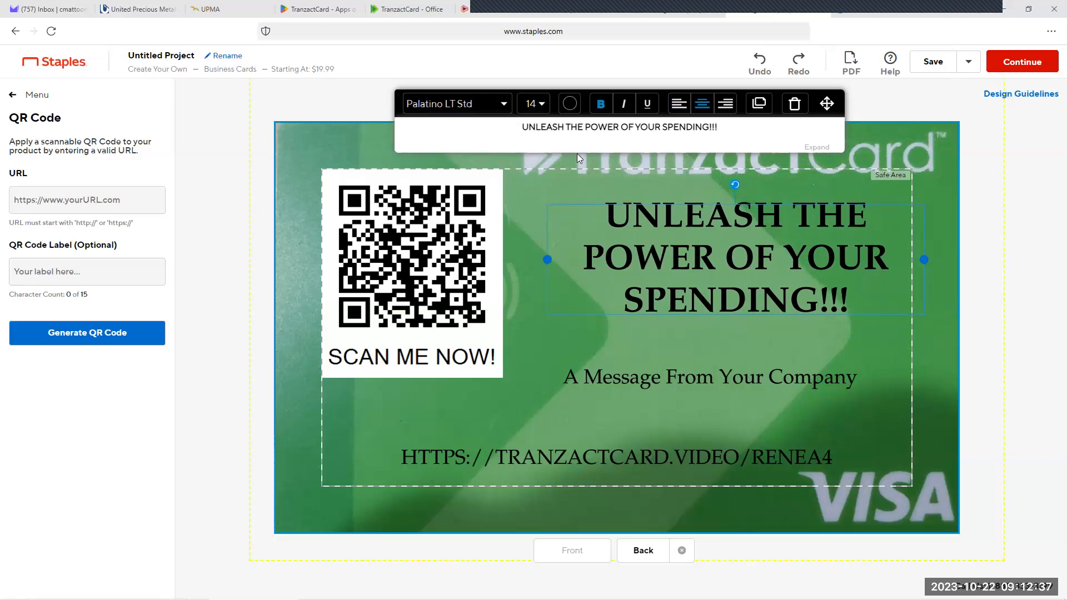
{"action": "mouse_move", "coordinate": [703, 256]}
{"action": "left_mouse_down"}
{"action": "mouse_move", "coordinate": [705, 243]}
{"action": "mouse_move", "coordinate": [701, 271]}
{"action": "left_mouse_up"}
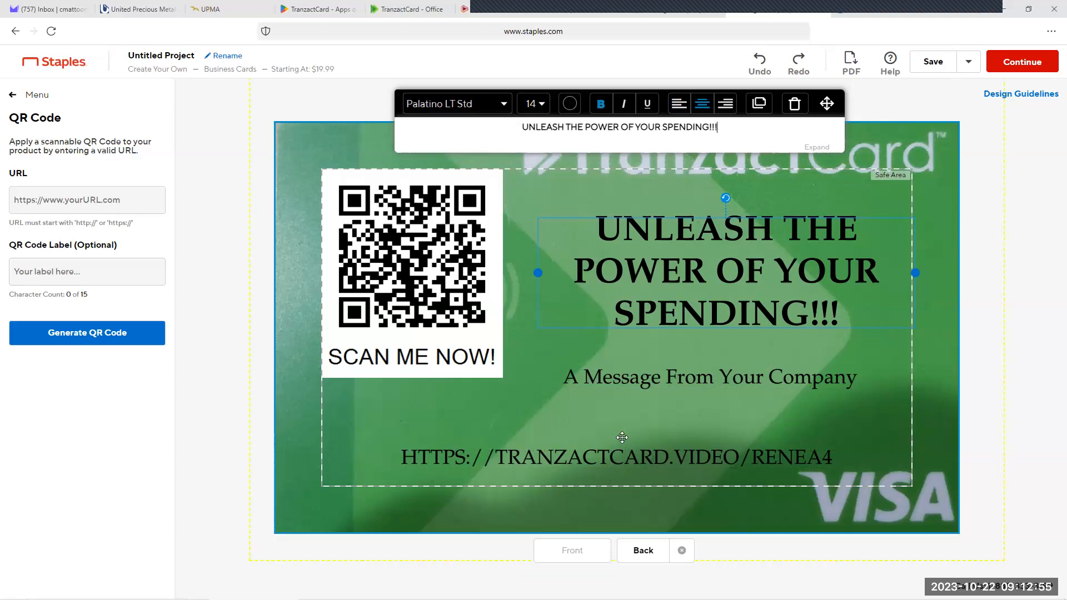
Step: Replace the "A Message From Your Company" placeholder on the card back with "SIGN UP NOW!!"
{"action": "left_click", "coordinate": [670, 379]}
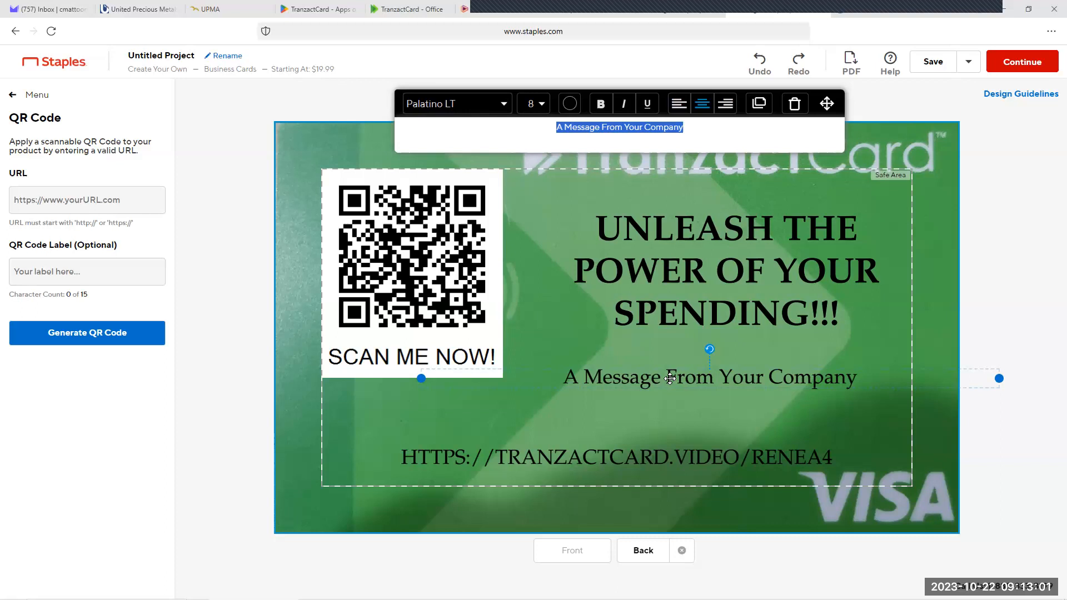
{"action": "type", "text": "s"}
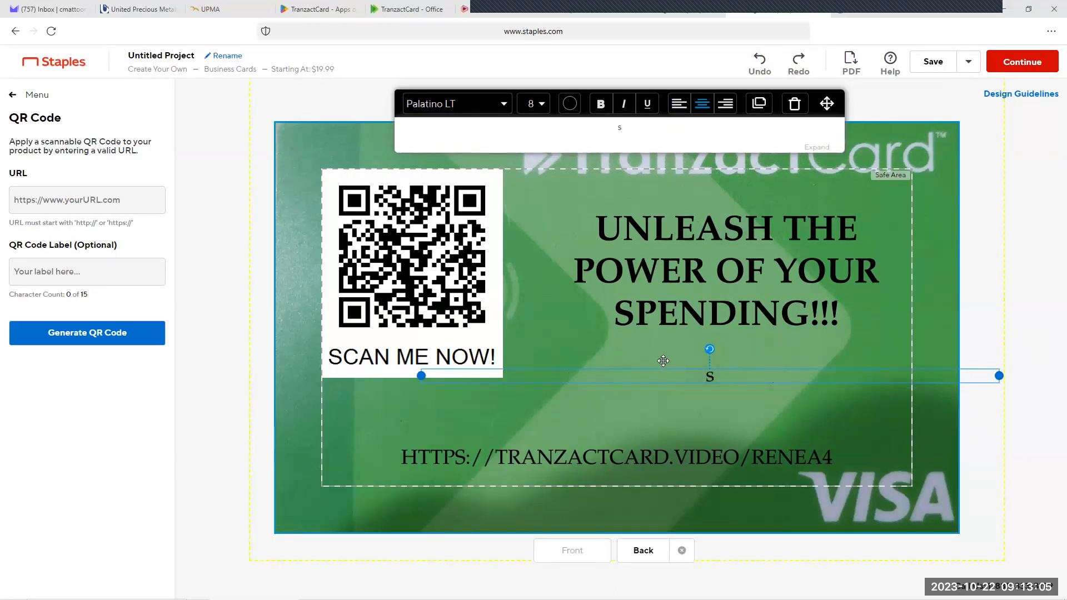
{"action": "type", "text": "IGN UP NO"}
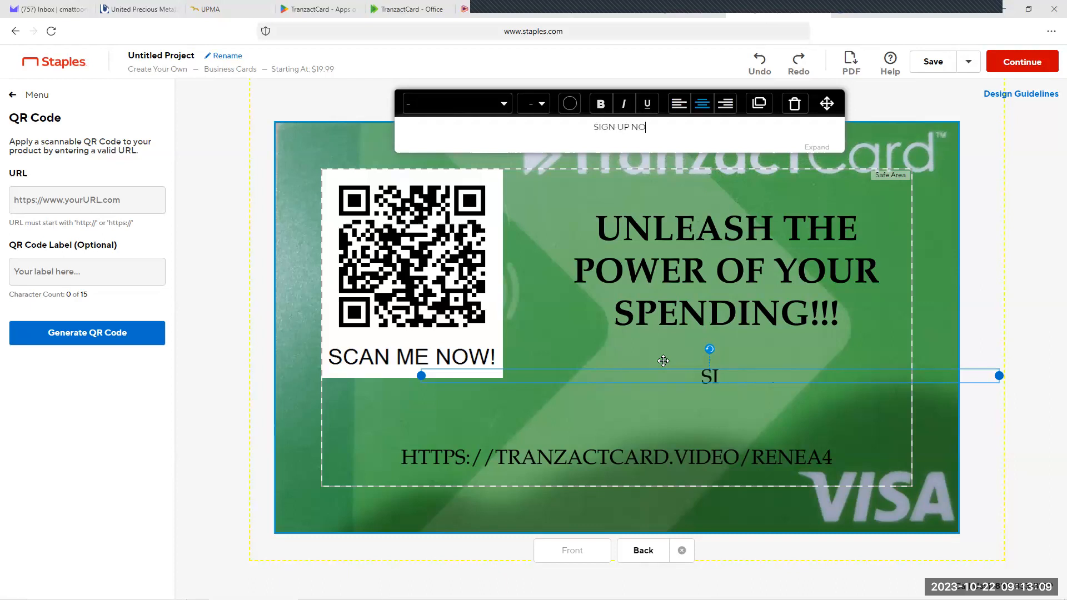
{"action": "type", "text": "W!!"}
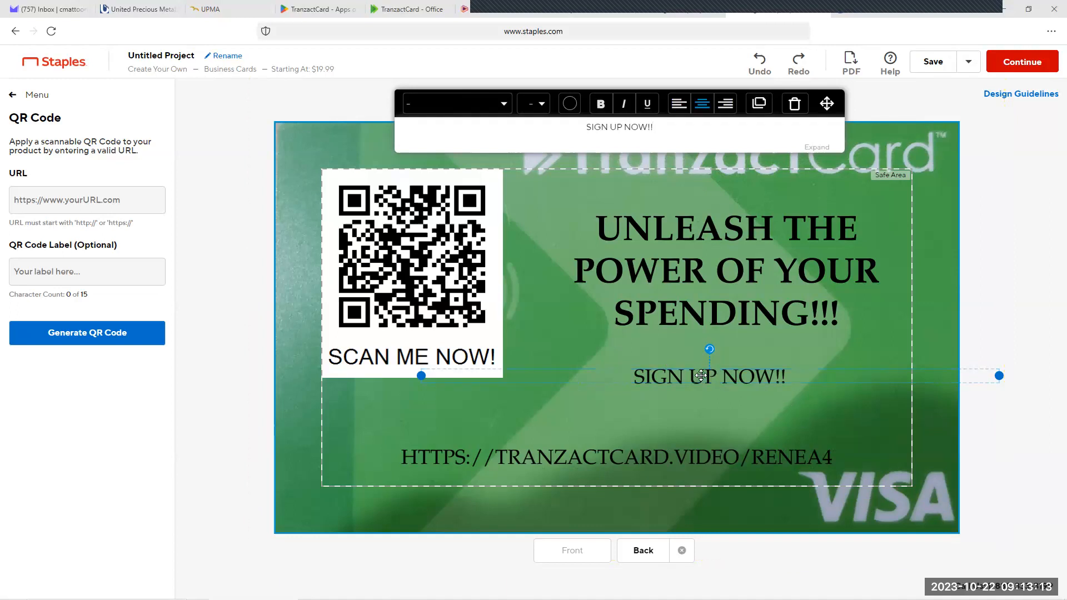
Step: Format the "SIGN UP NOW!!" text in white at size 14 with bold
{"action": "left_click", "coordinate": [569, 103]}
{"action": "left_click", "coordinate": [576, 152]}
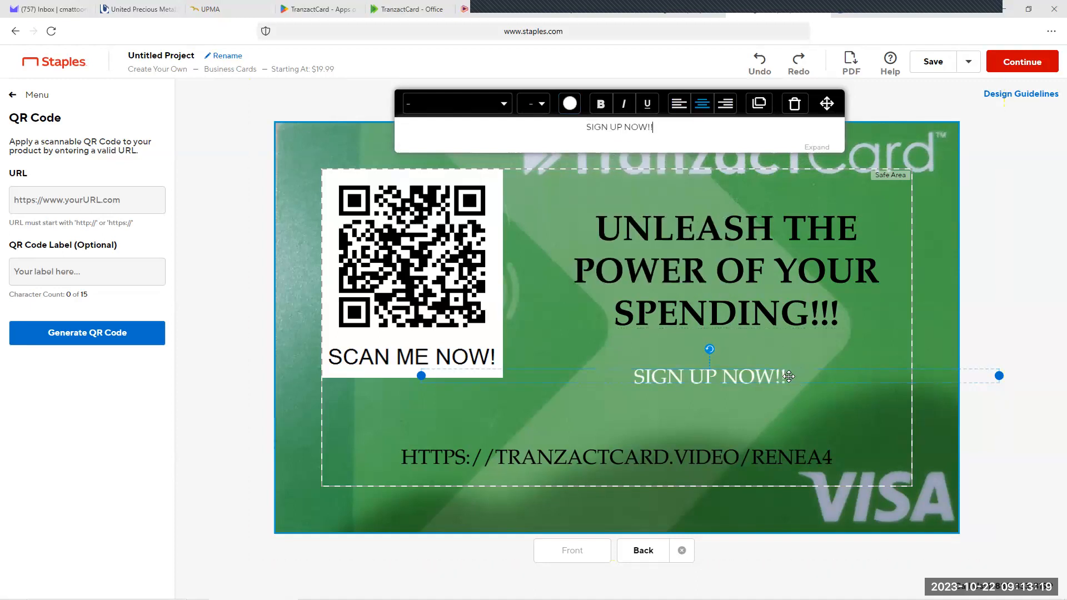
{"action": "left_click", "coordinate": [532, 104]}
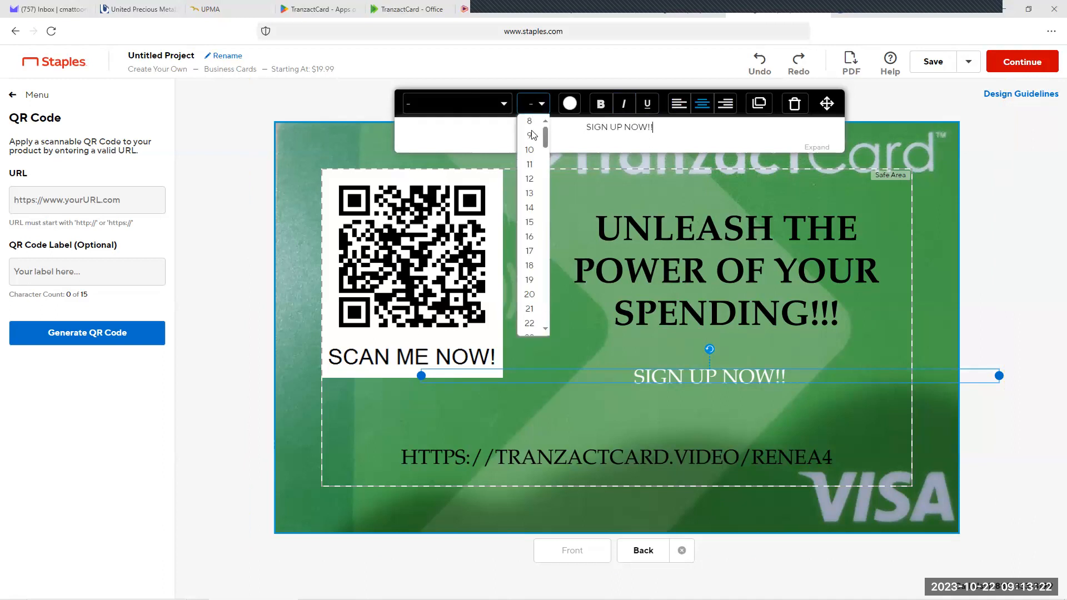
{"action": "left_click", "coordinate": [532, 209]}
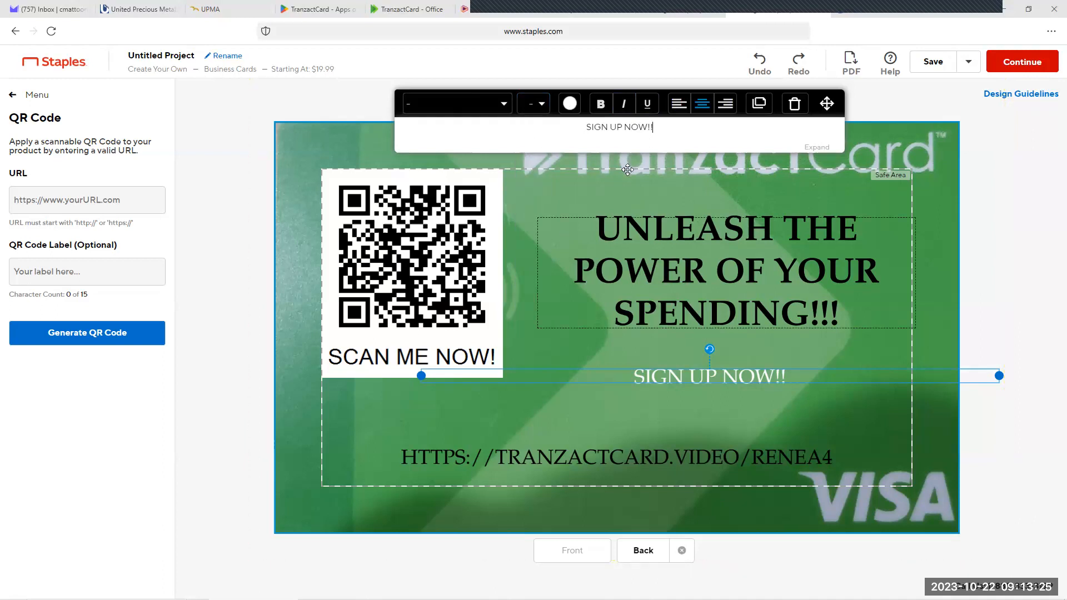
{"action": "triple_click", "coordinate": [648, 127]}
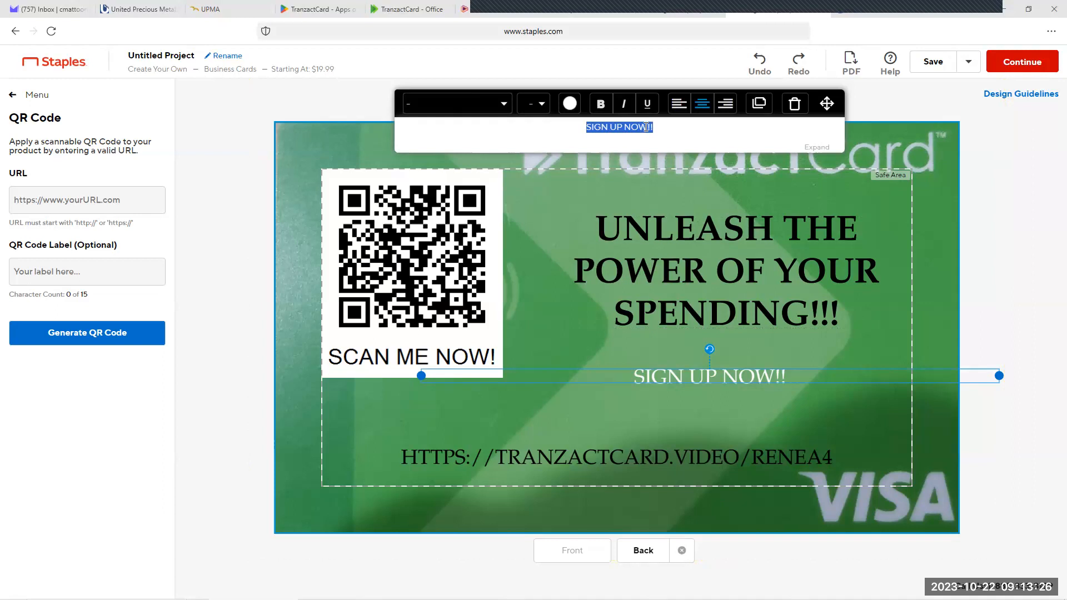
{"action": "left_click", "coordinate": [541, 106]}
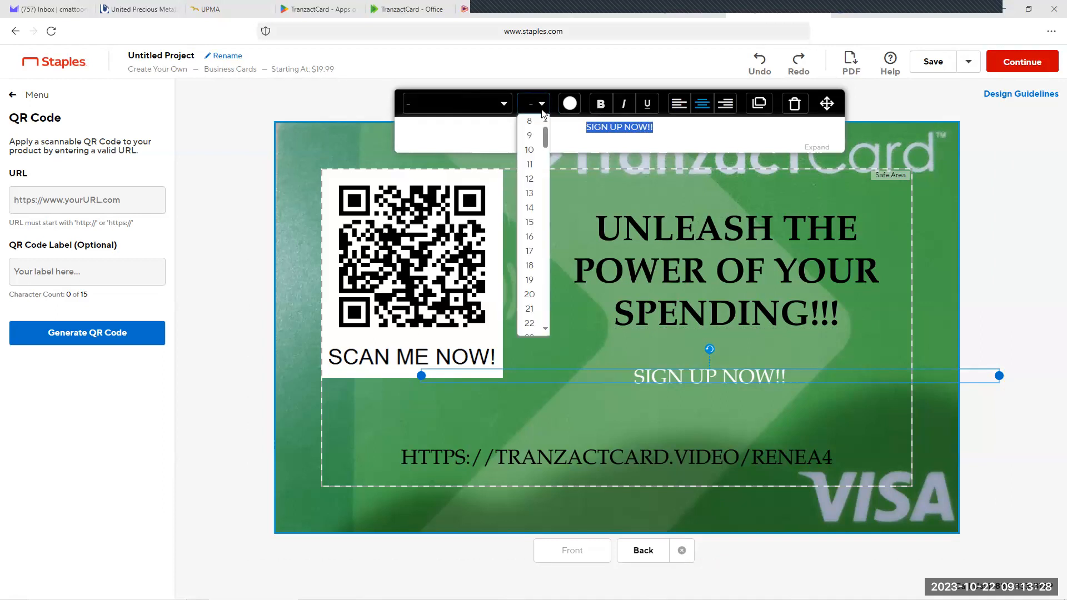
{"action": "left_click", "coordinate": [529, 208]}
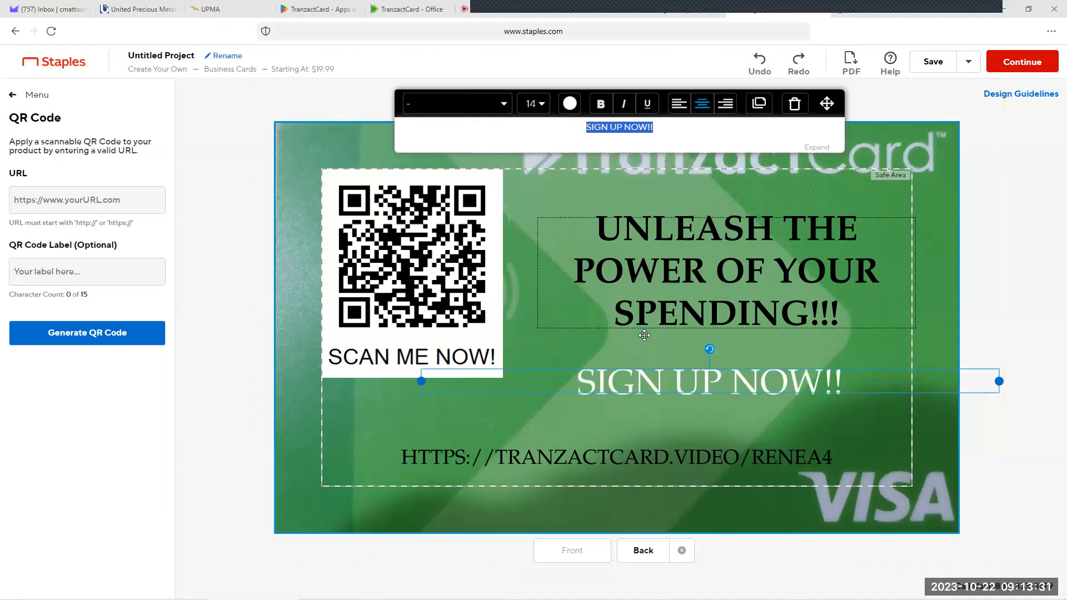
{"action": "left_click", "coordinate": [600, 103]}
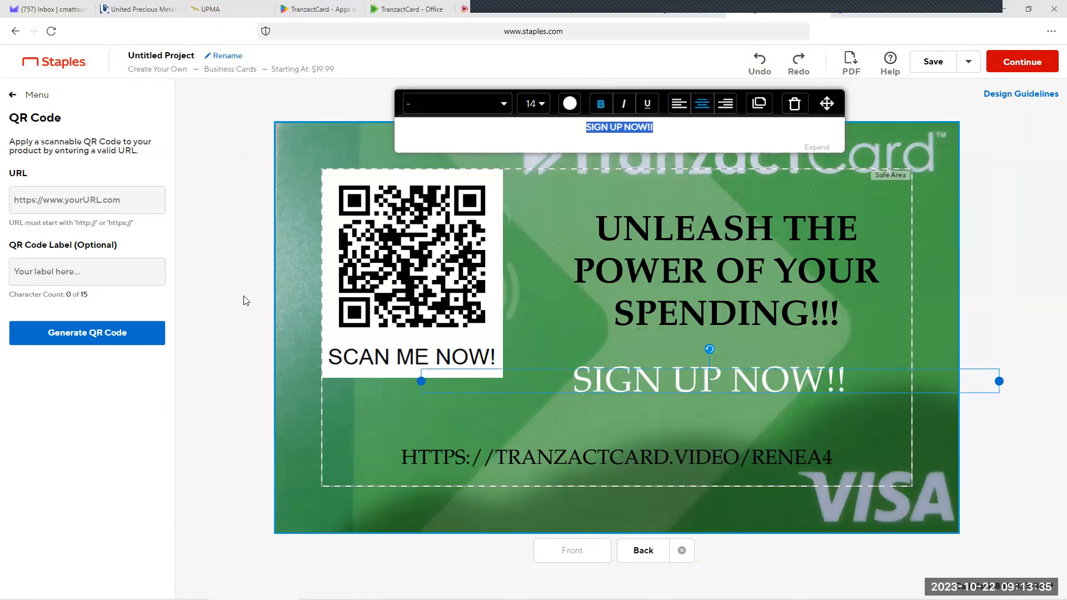
{"action": "left_click", "coordinate": [225, 308]}
Step: Try green, black and yellow on the "SIGN UP NOW!!" text and return it to white
{"action": "left_click", "coordinate": [656, 384]}
{"action": "left_click", "coordinate": [657, 382]}
{"action": "left_click", "coordinate": [570, 103]}
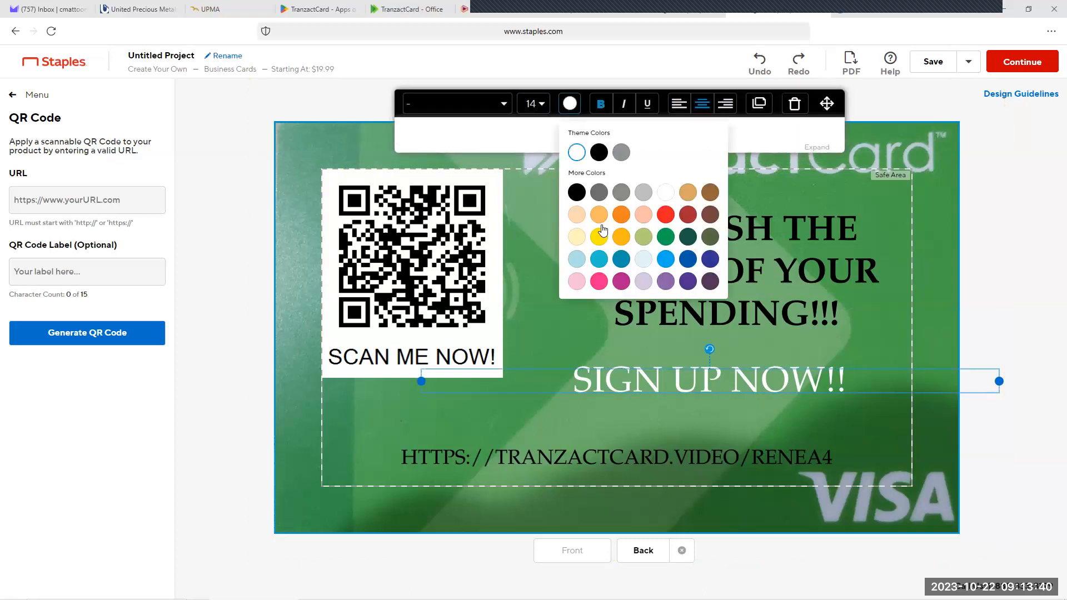
{"action": "left_click", "coordinate": [665, 240]}
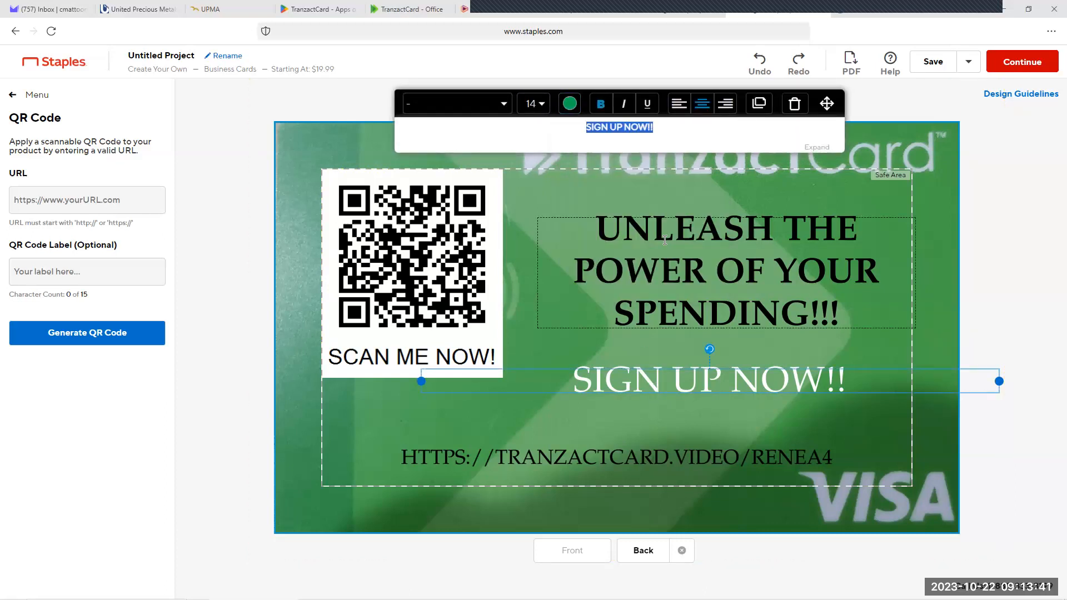
{"action": "left_click", "coordinate": [571, 106]}
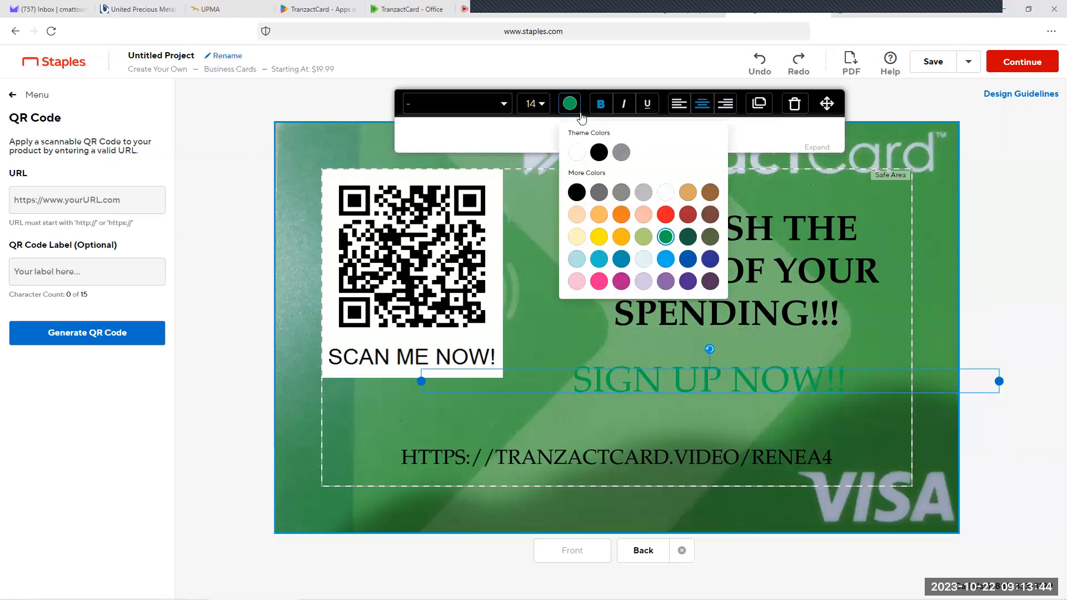
{"action": "left_click", "coordinate": [599, 152]}
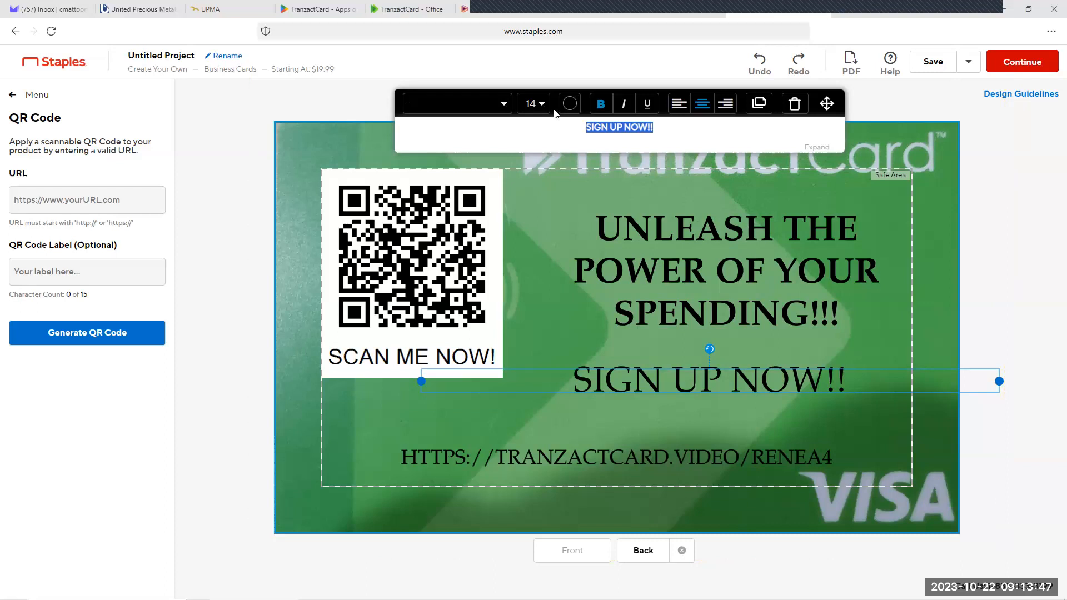
{"action": "left_click", "coordinate": [570, 105]}
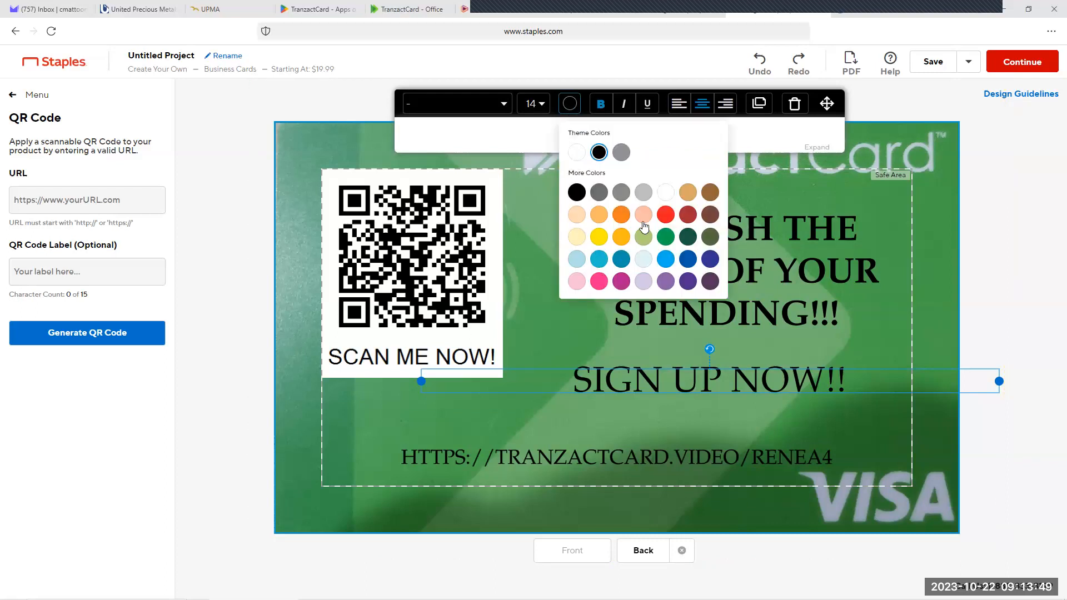
{"action": "left_click", "coordinate": [599, 237]}
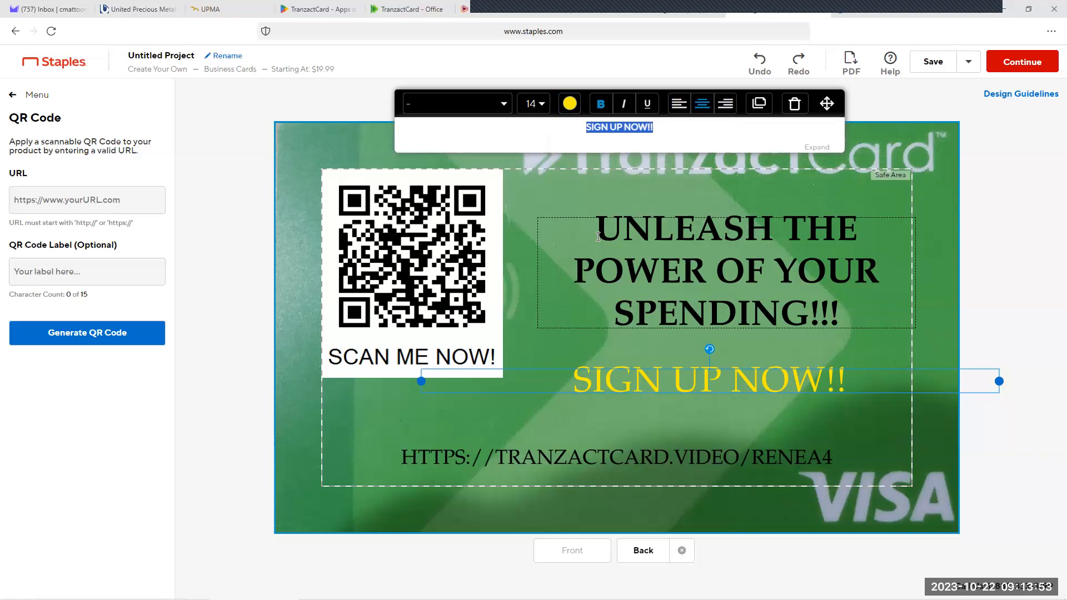
{"action": "left_click", "coordinate": [570, 103]}
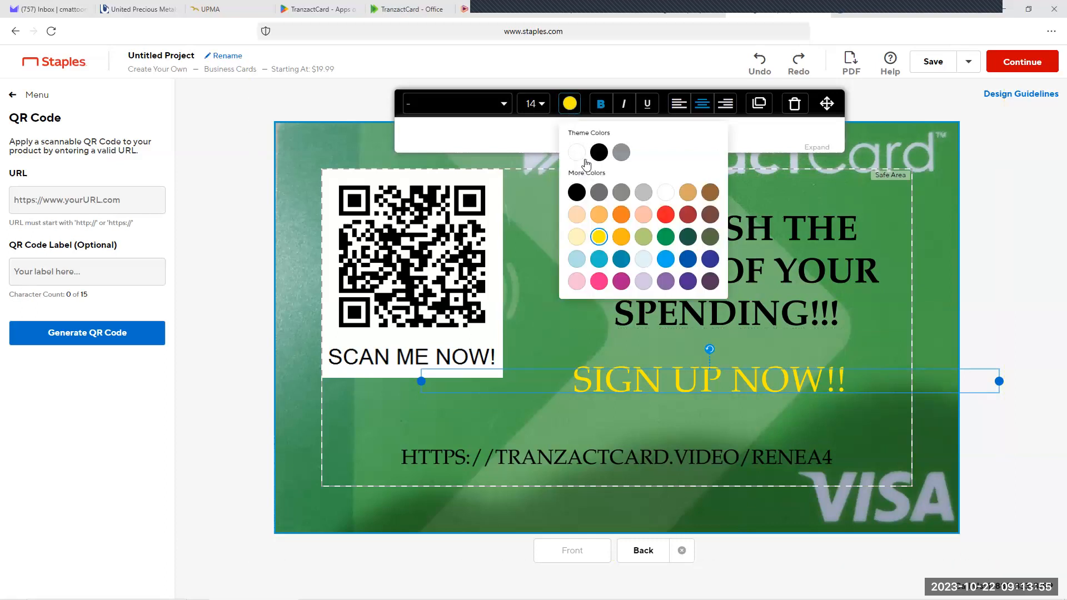
{"action": "left_click", "coordinate": [578, 157]}
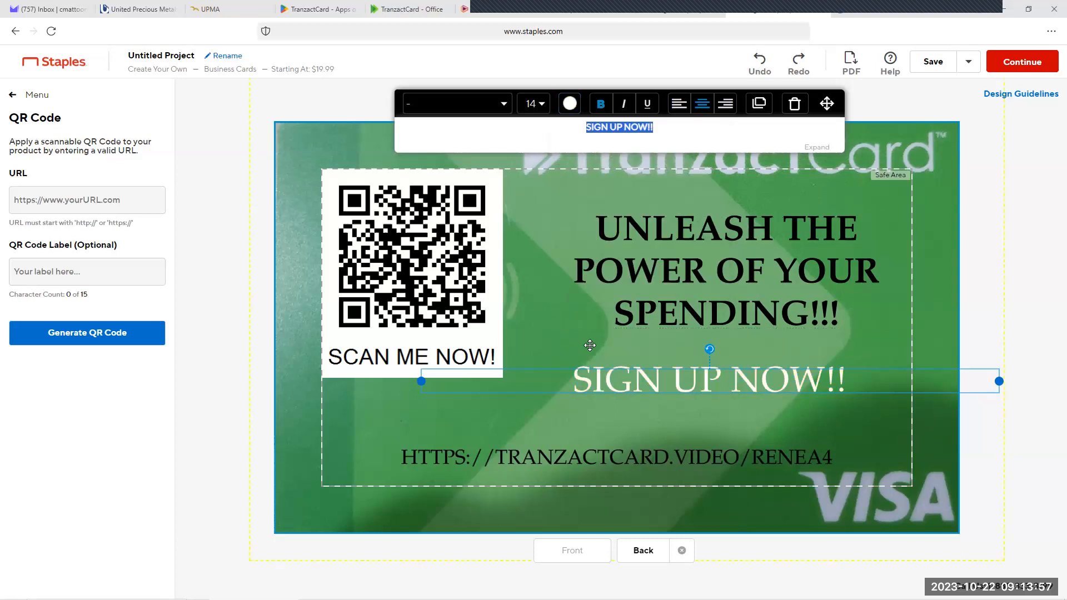
{"action": "left_click", "coordinate": [258, 254]}
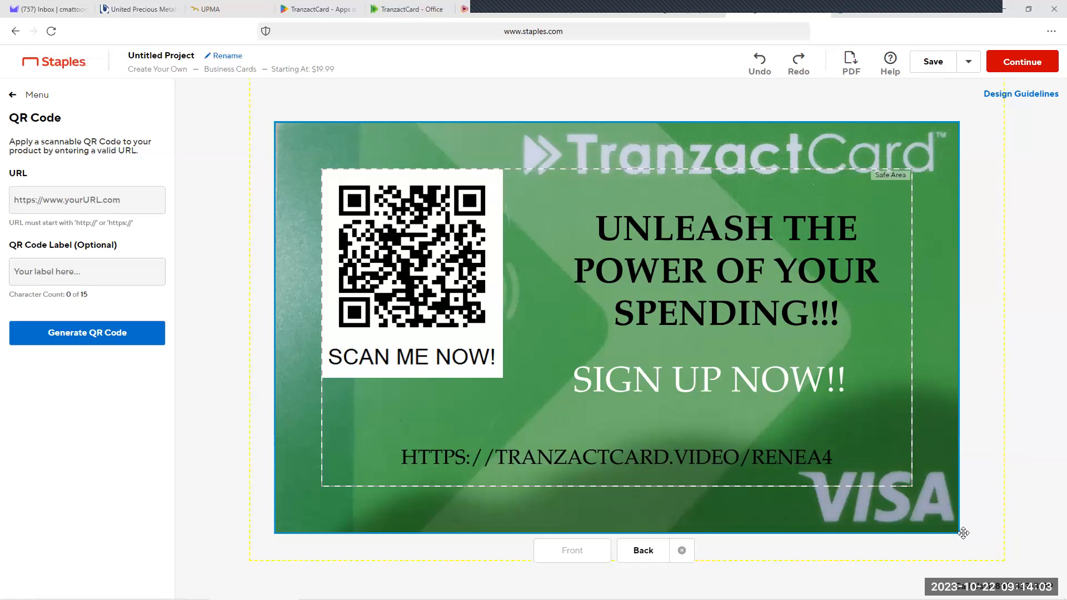
Step: Check the card front, dismiss its warnings and continue as a guest to the design approval page
{"action": "left_click", "coordinate": [569, 560]}
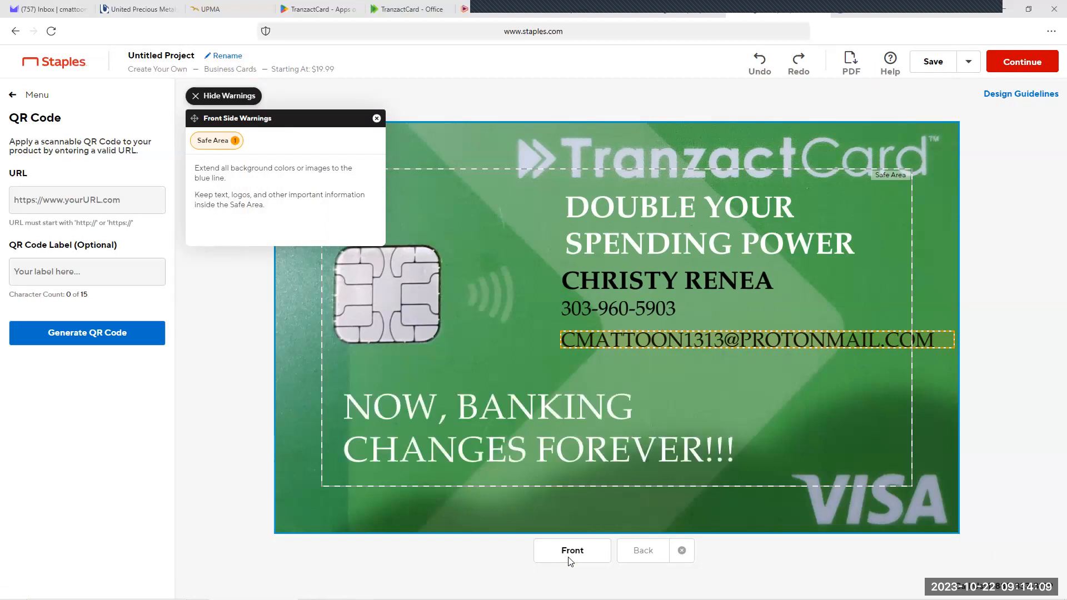
{"action": "left_click", "coordinate": [376, 118]}
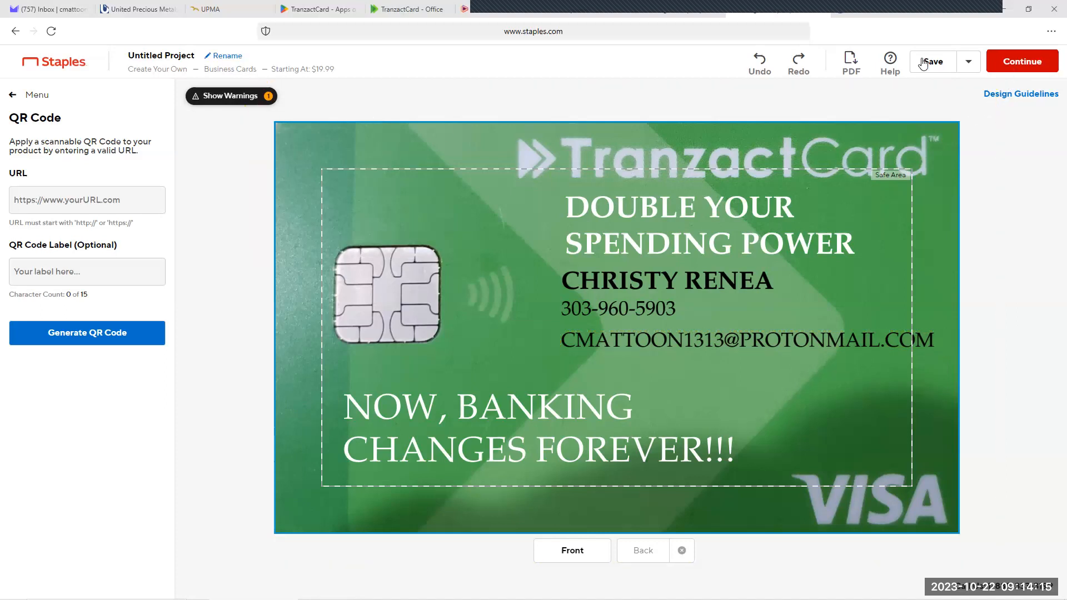
{"action": "left_click", "coordinate": [1027, 65]}
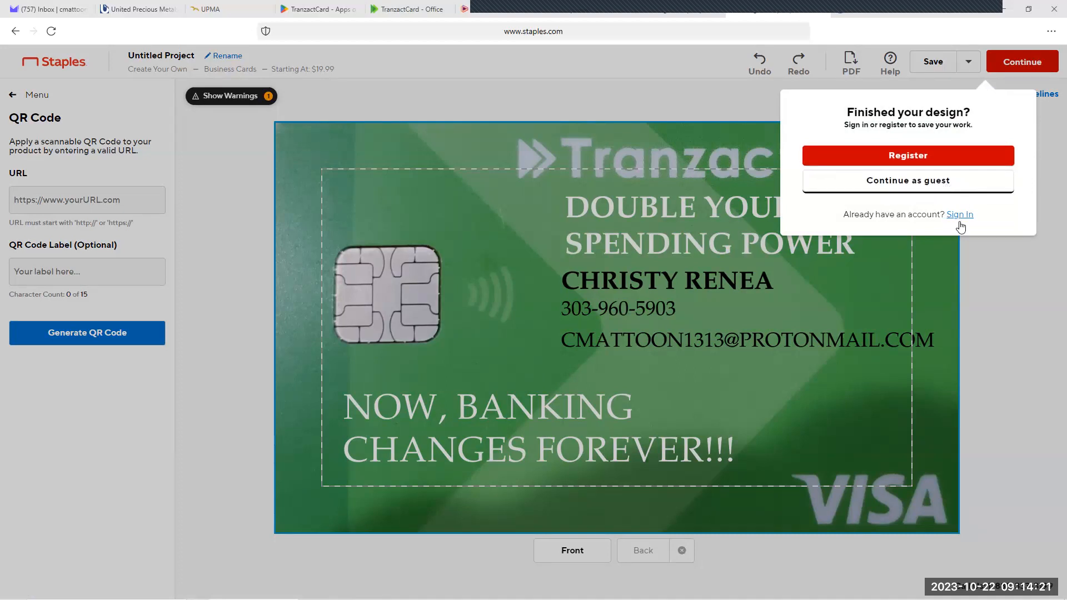
{"action": "left_click", "coordinate": [909, 181]}
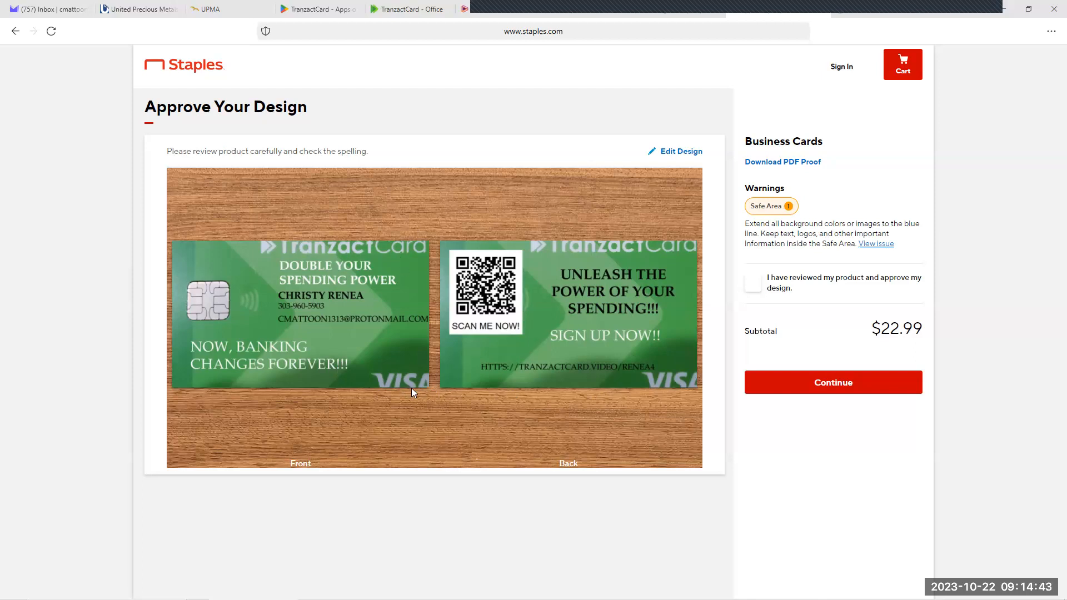
Step: Reopen the design for editing, then slightly shrink the front's background photo and shift it left to show the whole TranzactCard logo
{"action": "left_click", "coordinate": [679, 158]}
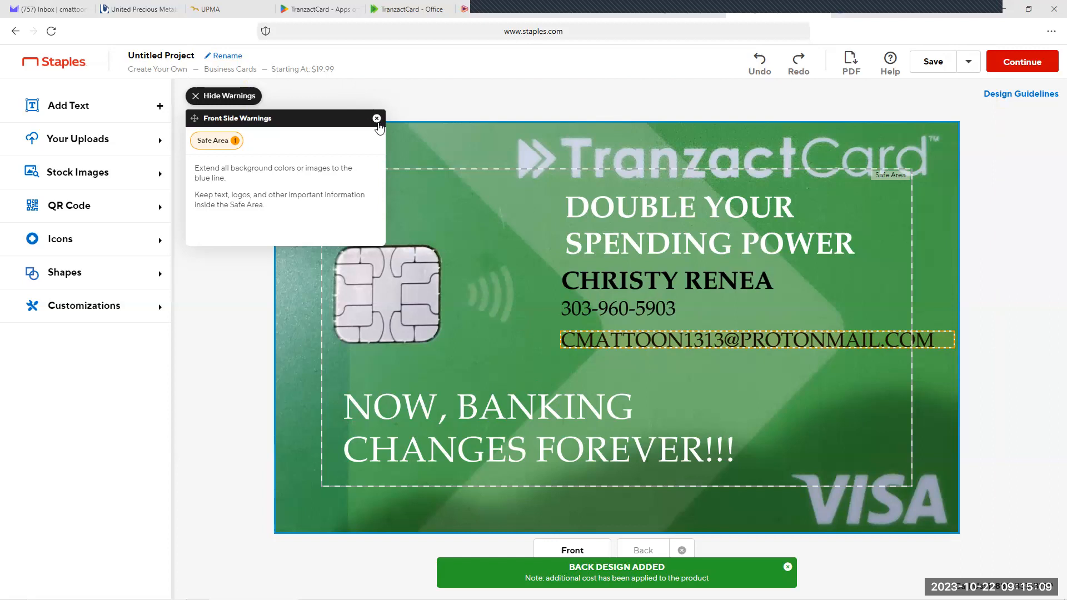
{"action": "left_click", "coordinate": [376, 119]}
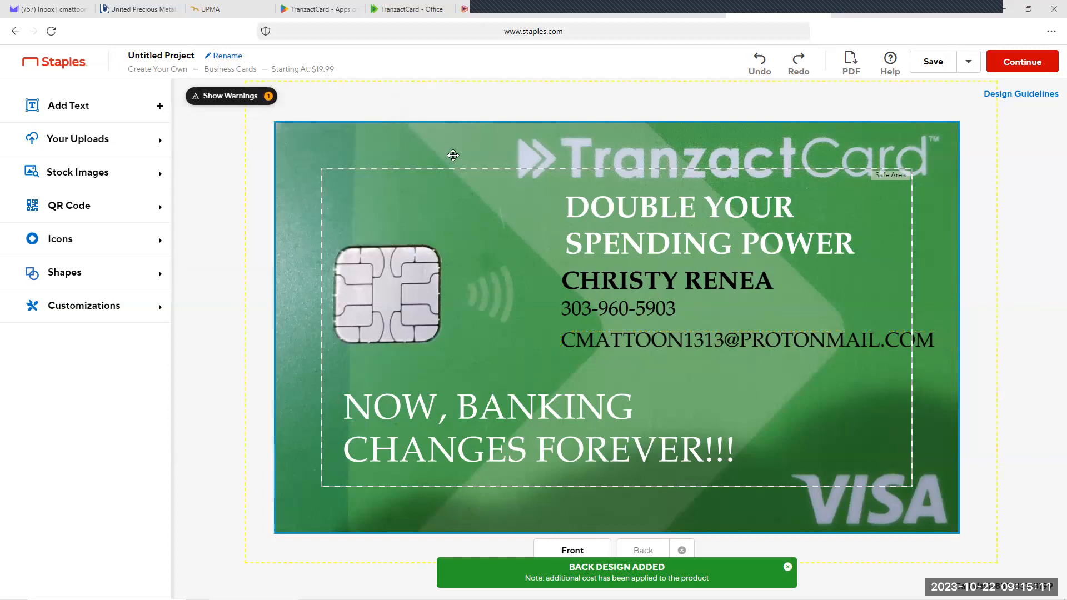
{"action": "left_click", "coordinate": [313, 119]}
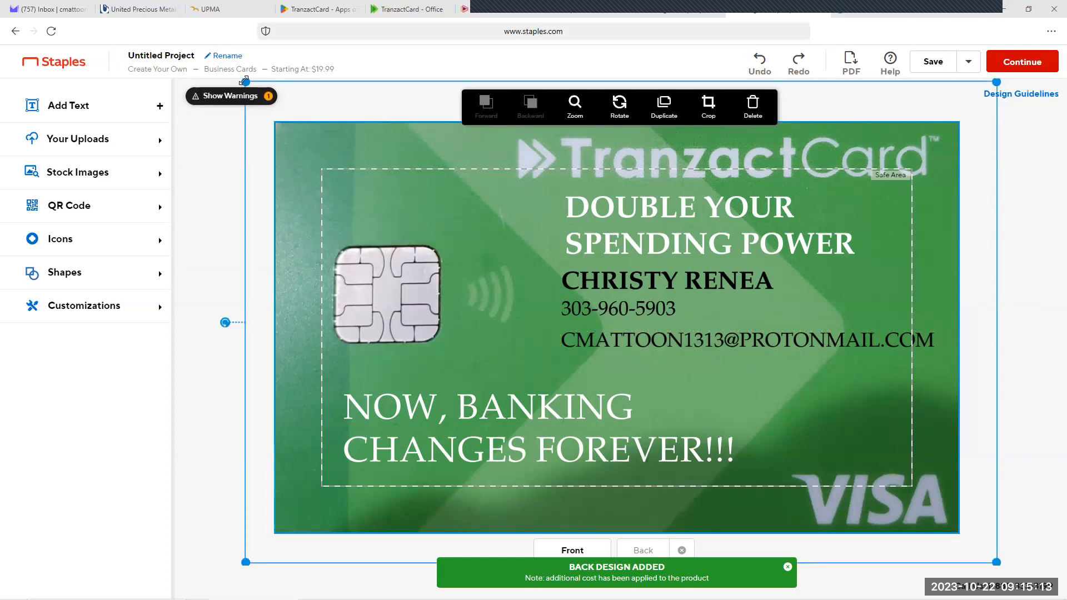
{"action": "left_click_drag", "start_coordinate": [251, 91], "coordinate": [254, 108]}
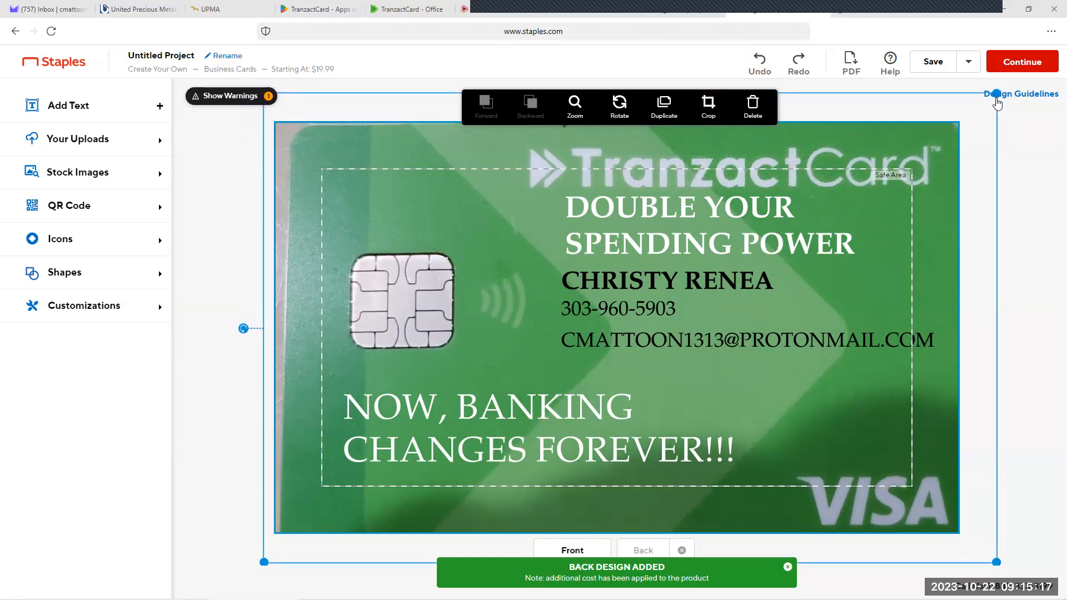
{"action": "left_click", "coordinate": [997, 96]}
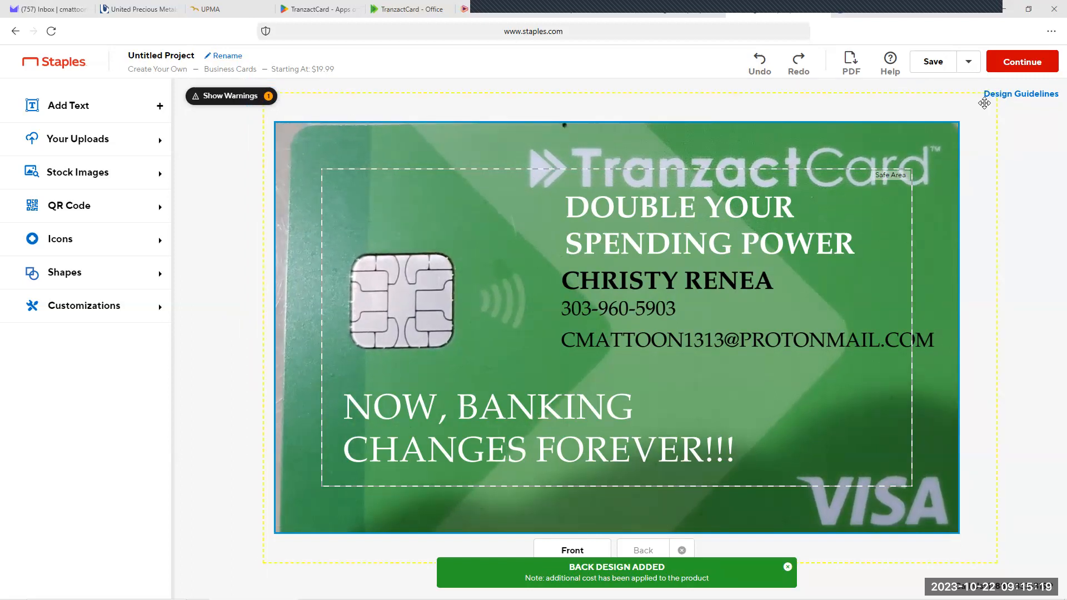
{"action": "left_click_drag", "start_coordinate": [941, 152], "coordinate": [943, 150]}
{"action": "left_click_drag", "start_coordinate": [362, 145], "coordinate": [352, 147]}
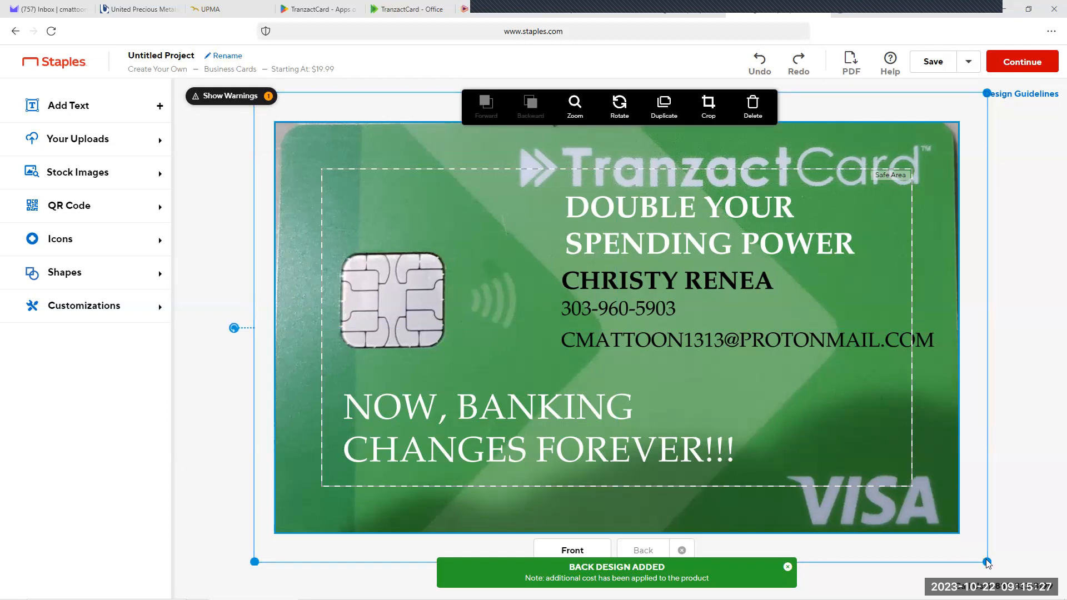
Step: Shrink the front's background photo further from its lower corner and re-centre it over the card
{"action": "left_click_drag", "start_coordinate": [988, 563], "coordinate": [974, 544]}
{"action": "left_click", "coordinate": [974, 544]}
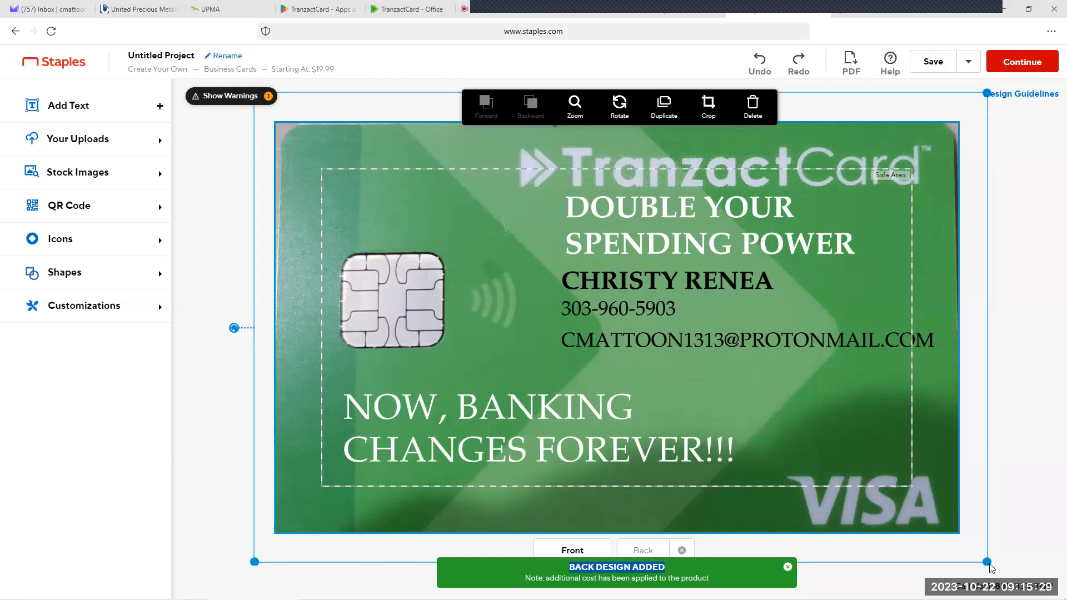
{"action": "left_click", "coordinate": [257, 564]}
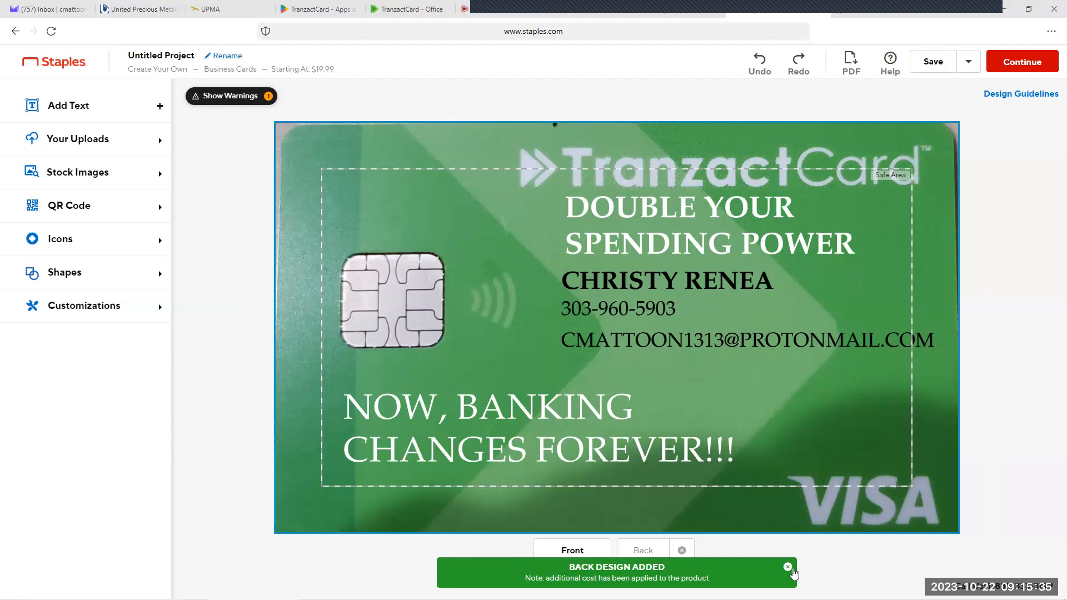
{"action": "left_click", "coordinate": [788, 568]}
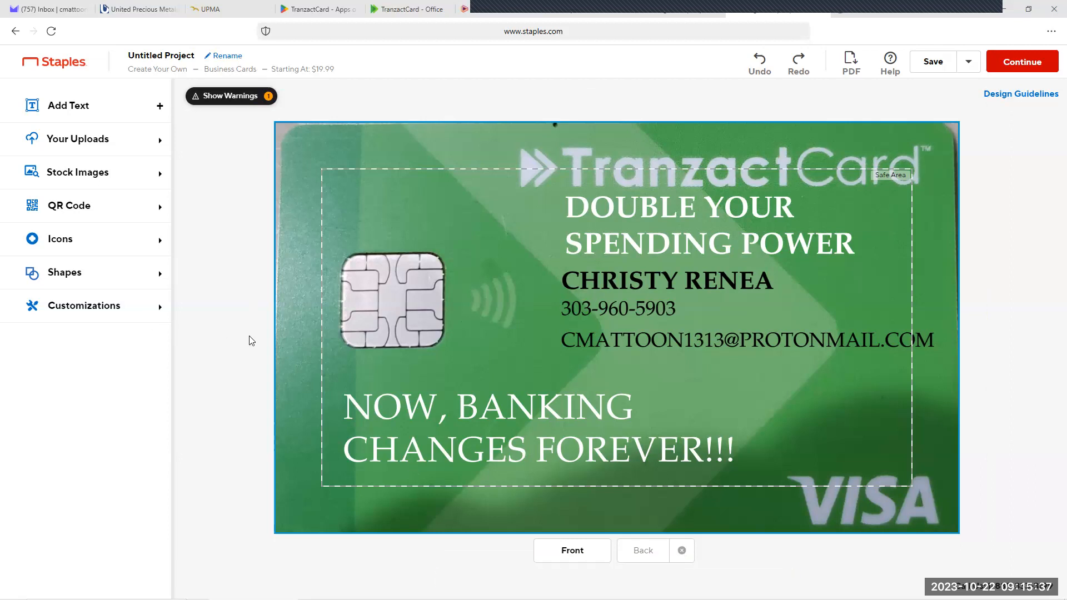
{"action": "left_click", "coordinate": [283, 501]}
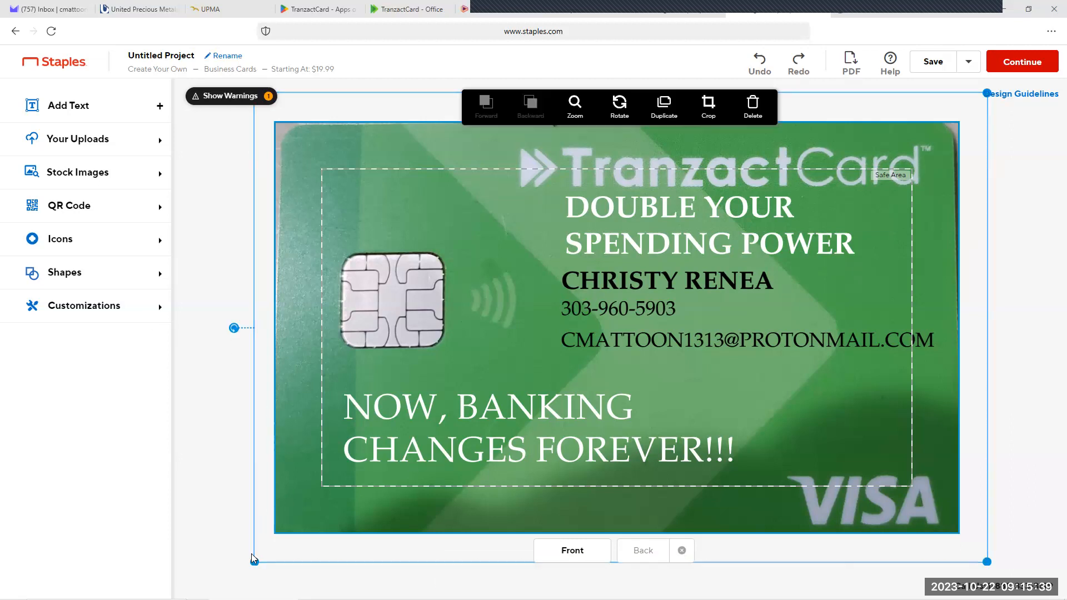
{"action": "left_click_drag", "start_coordinate": [257, 557], "coordinate": [265, 552]}
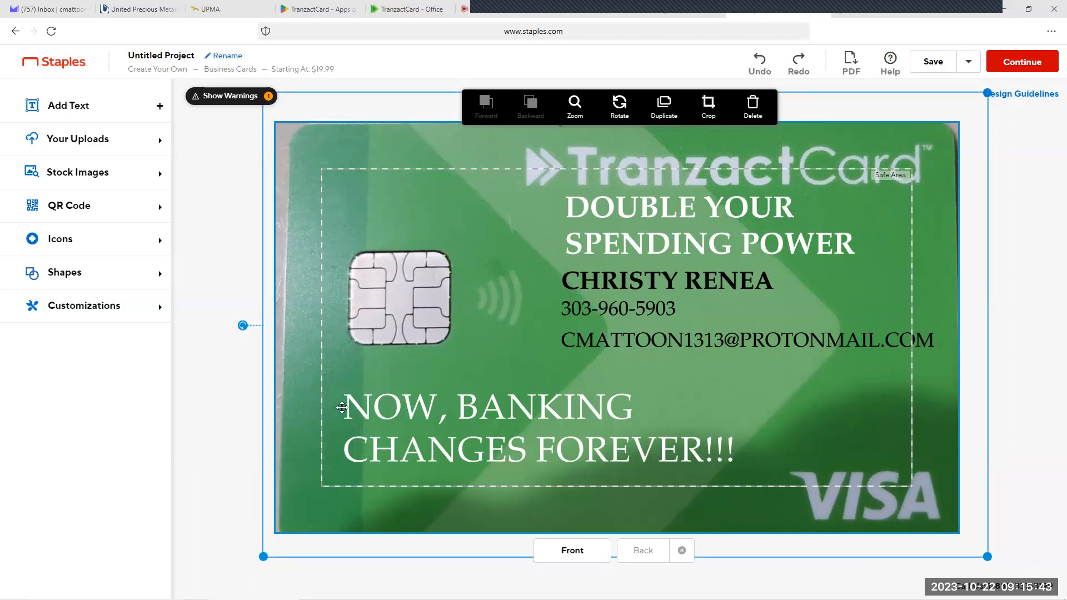
{"action": "left_click_drag", "start_coordinate": [340, 403], "coordinate": [338, 399]}
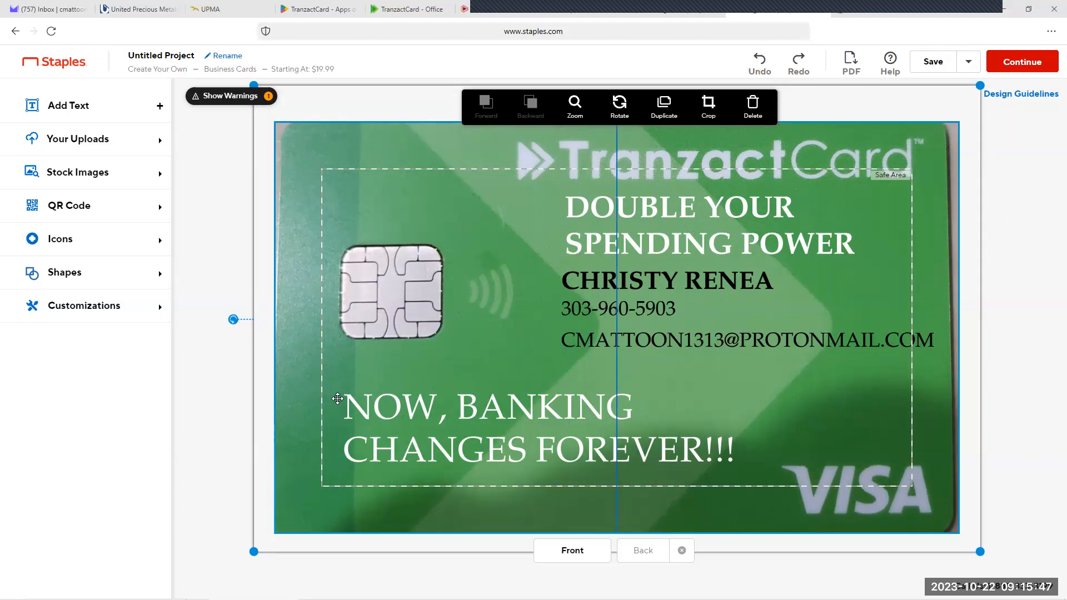
{"action": "left_click_drag", "start_coordinate": [337, 399], "coordinate": [338, 399]}
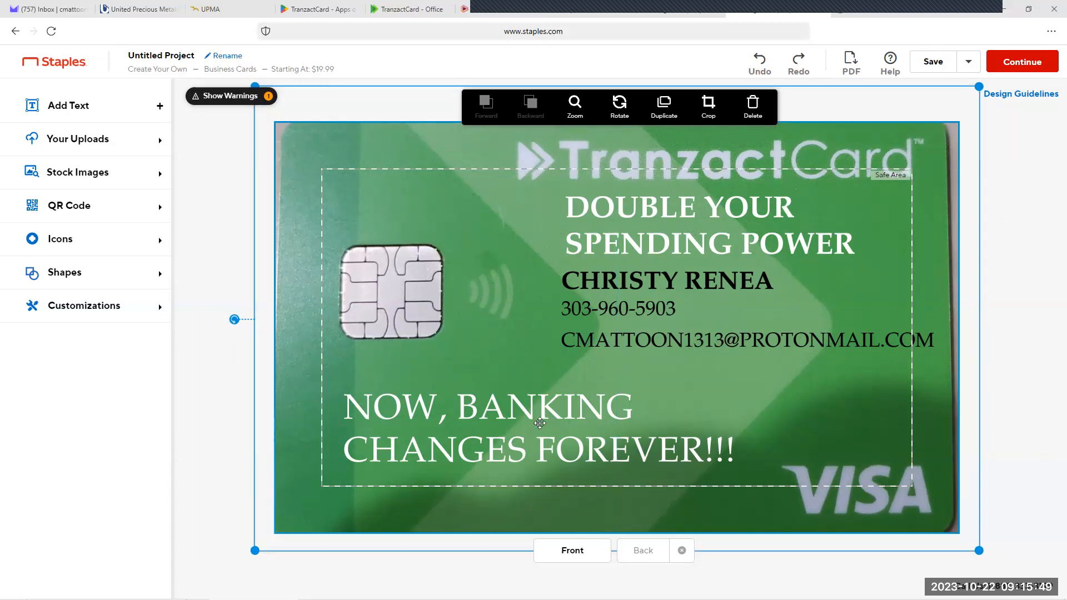
Step: Switch to the back side of the business card
{"action": "left_click", "coordinate": [642, 552]}
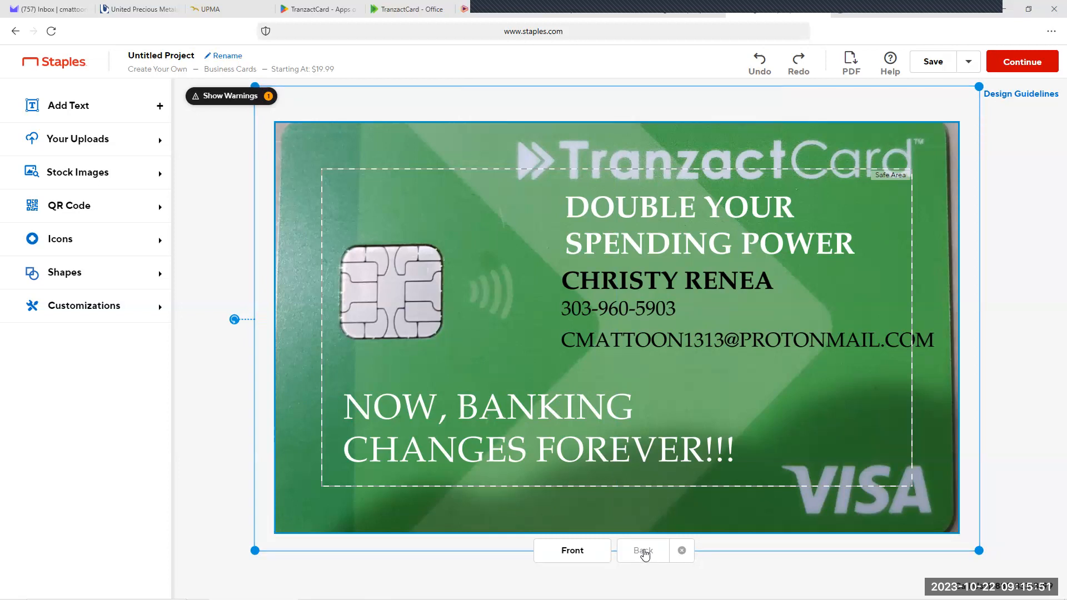
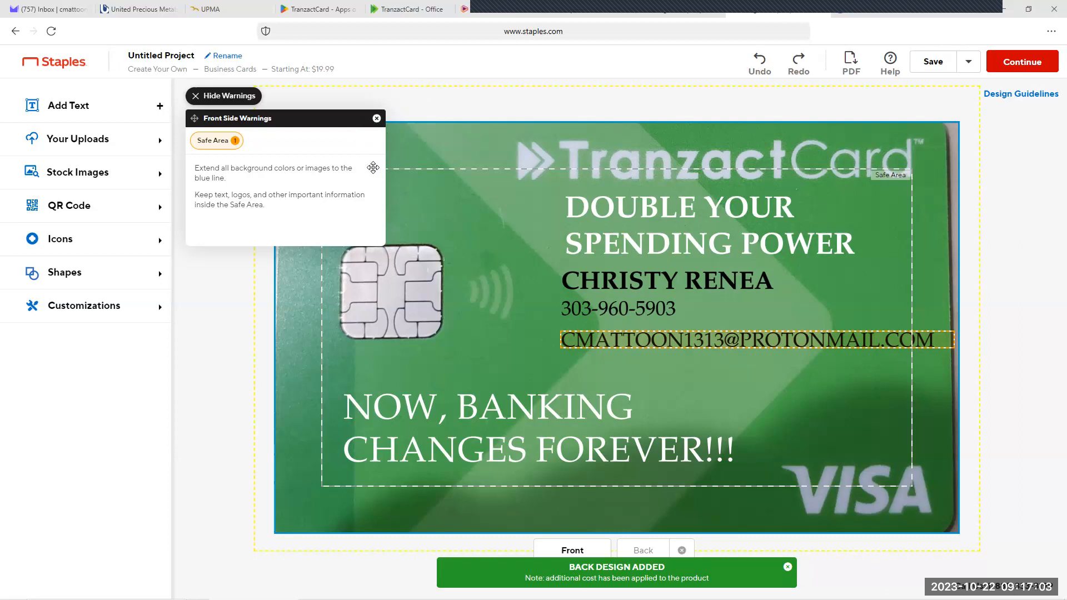
Step: Dismiss the front side's warnings and shrink its background photo from the upper-left and lower-right corners to show the card's edges
{"action": "left_click", "coordinate": [376, 119]}
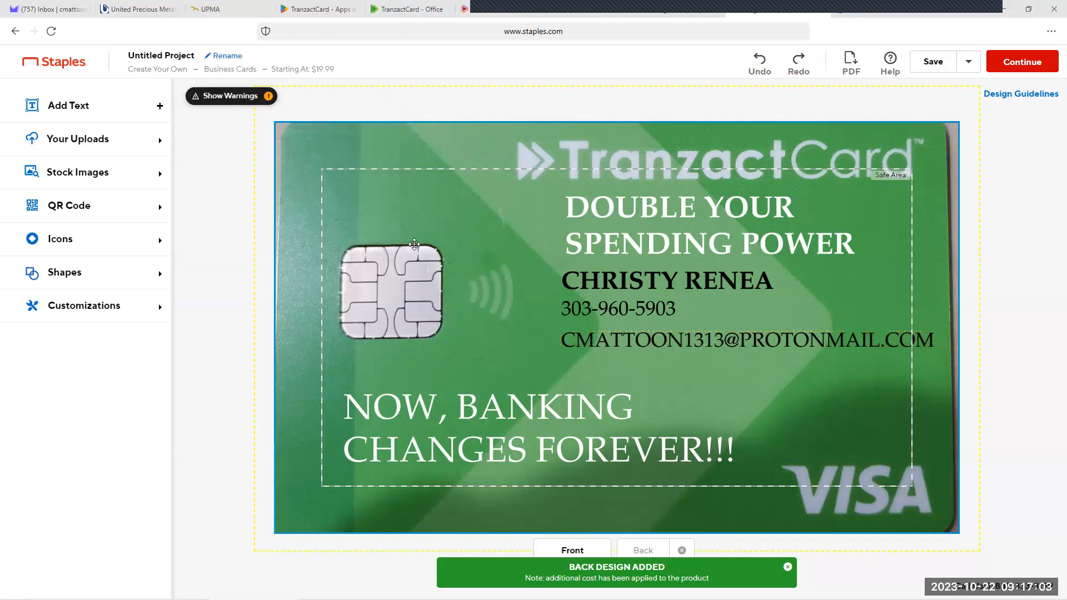
{"action": "left_click", "coordinate": [293, 189]}
{"action": "left_click_drag", "start_coordinate": [256, 86], "coordinate": [264, 108]}
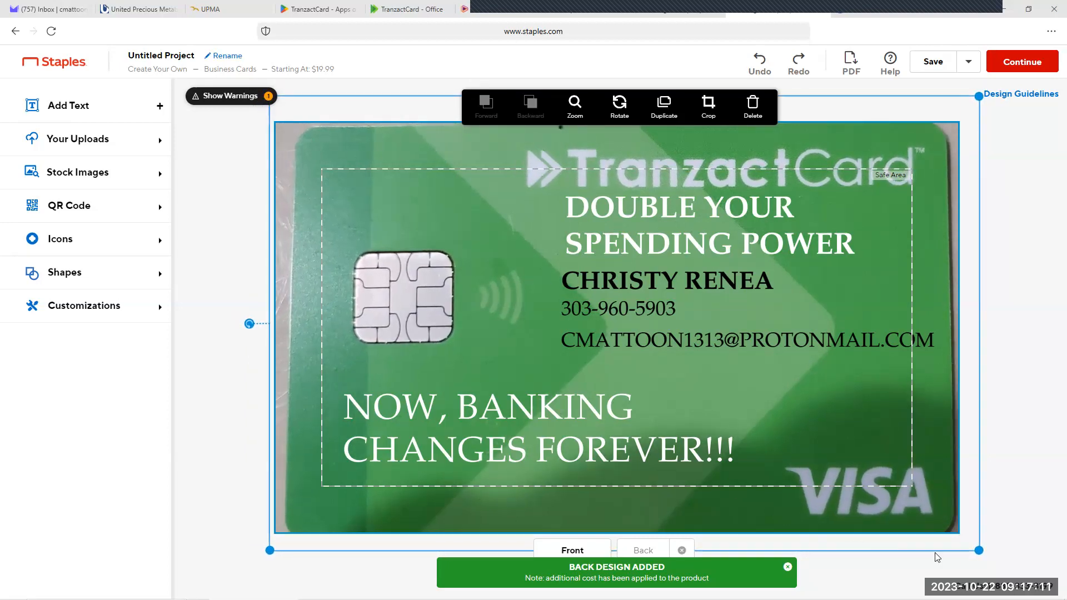
{"action": "left_click_drag", "start_coordinate": [979, 549], "coordinate": [976, 538]}
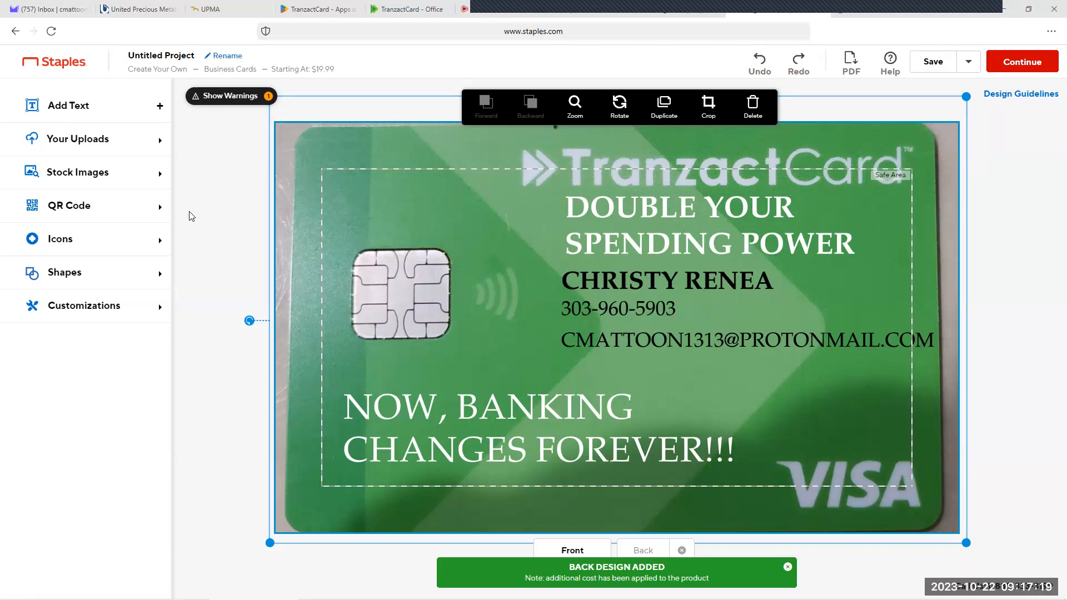
Step: Move the front's e-mail, phone number, name and "DOUBLE YOUR SPENDING POWER" texts slightly down, clear of the TranzactCard logo
{"action": "left_click_drag", "start_coordinate": [644, 338], "coordinate": [642, 355]}
{"action": "left_click_drag", "start_coordinate": [623, 305], "coordinate": [623, 321]}
{"action": "left_click_drag", "start_coordinate": [623, 284], "coordinate": [623, 298]}
{"action": "left_click_drag", "start_coordinate": [629, 243], "coordinate": [627, 259]}
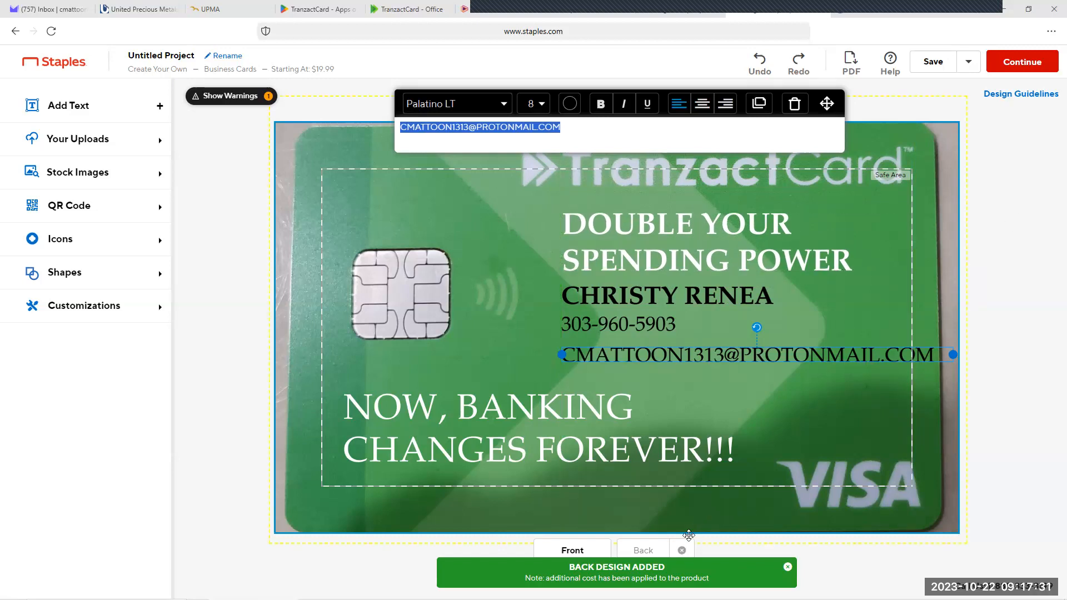
Step: On the back side, shrink the background photo from two opposite corners and shift it slightly right and up
{"action": "left_click", "coordinate": [643, 550]}
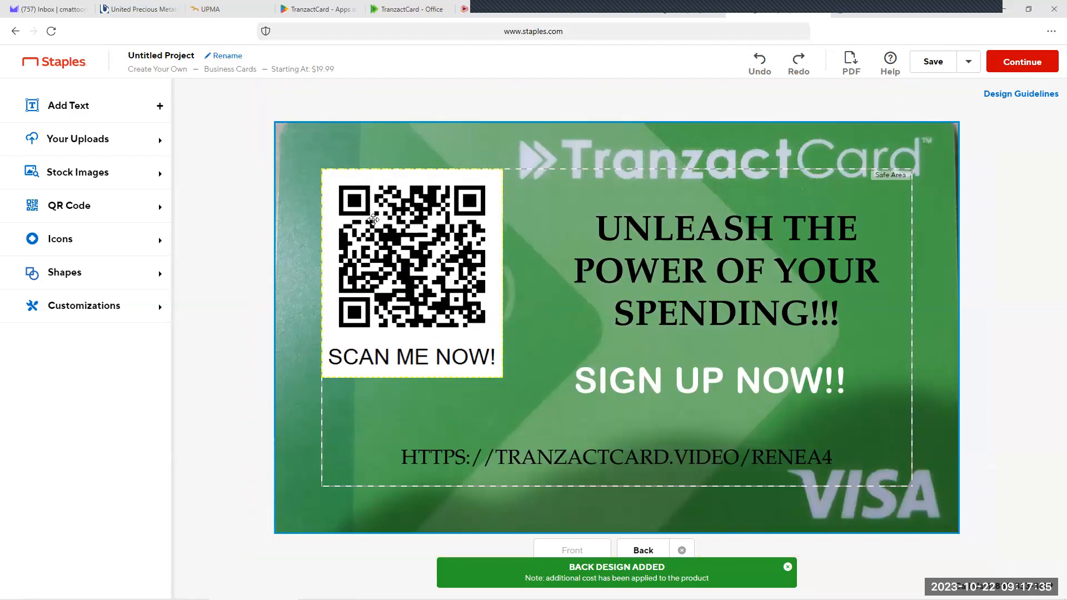
{"action": "left_click", "coordinate": [306, 146]}
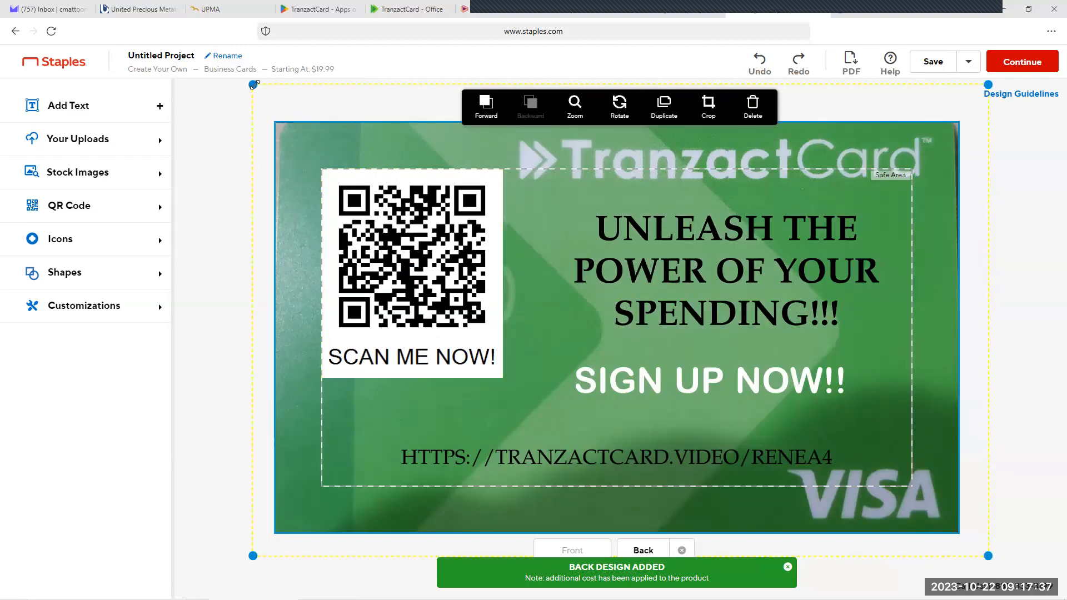
{"action": "left_click_drag", "start_coordinate": [256, 85], "coordinate": [269, 107]}
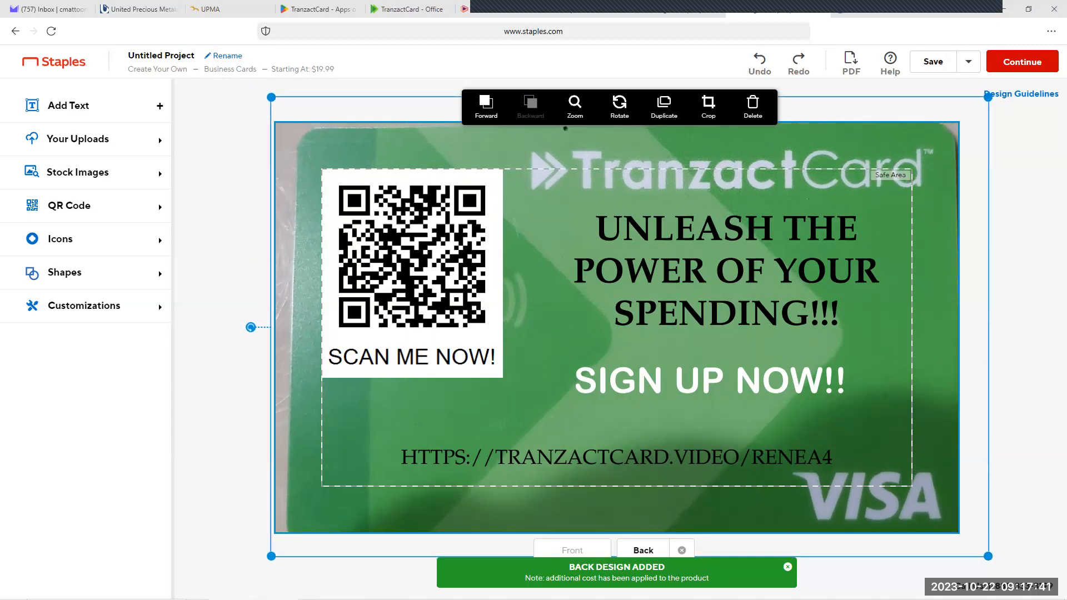
{"action": "left_click_drag", "start_coordinate": [987, 555], "coordinate": [969, 540]}
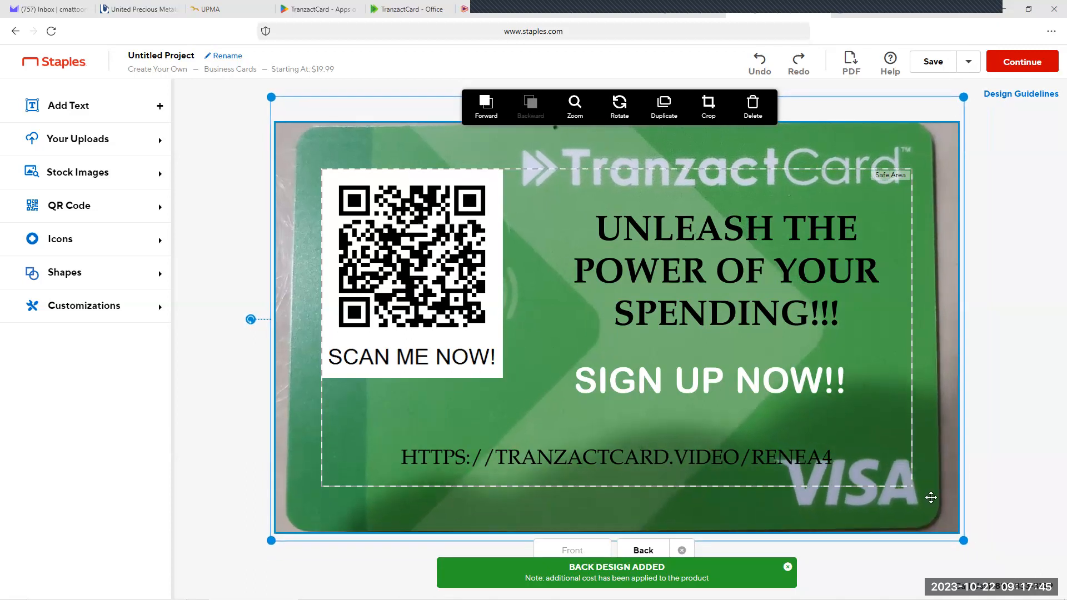
{"action": "mouse_move", "coordinate": [725, 446]}
{"action": "left_mouse_down"}
{"action": "mouse_move", "coordinate": [749, 463]}
{"action": "mouse_move", "coordinate": [738, 451]}
{"action": "left_mouse_up"}
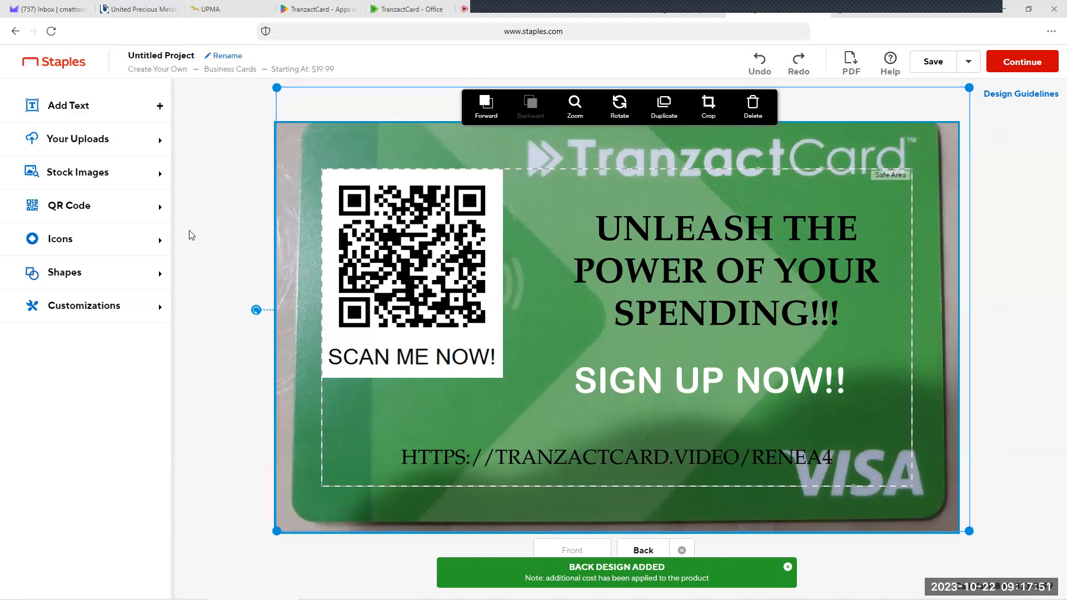
{"action": "left_click", "coordinate": [202, 233]}
Step: Move the back's web address up above the VISA logo and nudge "SIGN UP NOW!!" slightly up and right
{"action": "left_click", "coordinate": [679, 459]}
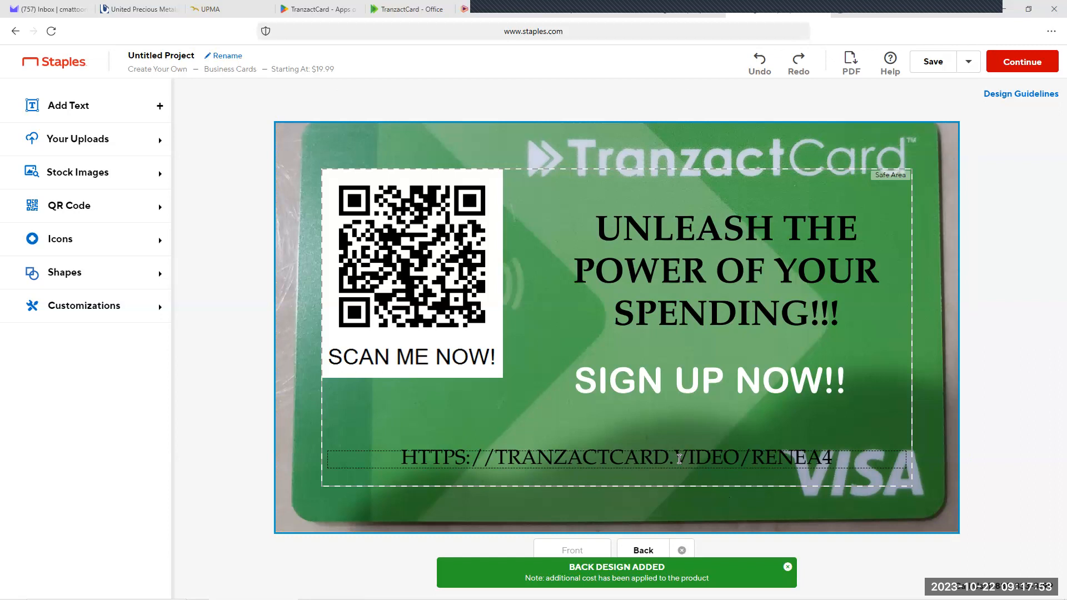
{"action": "left_click", "coordinate": [679, 459]}
{"action": "left_click_drag", "start_coordinate": [679, 458], "coordinate": [670, 434]}
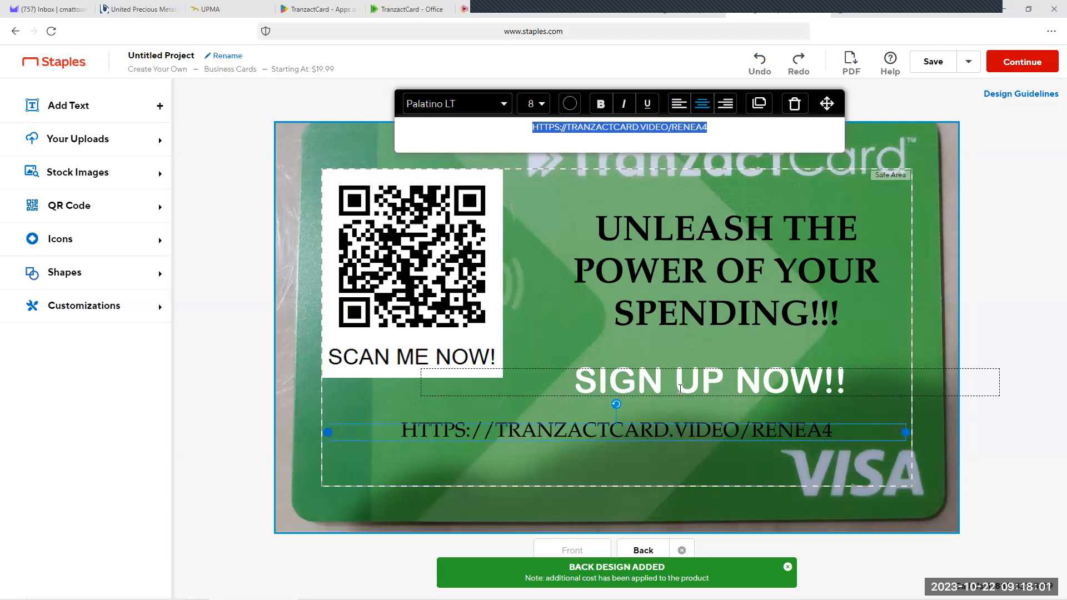
{"action": "mouse_move", "coordinate": [680, 387]}
{"action": "left_mouse_down"}
{"action": "mouse_move", "coordinate": [750, 396]}
{"action": "mouse_move", "coordinate": [669, 377]}
{"action": "mouse_move", "coordinate": [690, 386]}
{"action": "left_mouse_up"}
{"action": "left_click", "coordinate": [243, 271]}
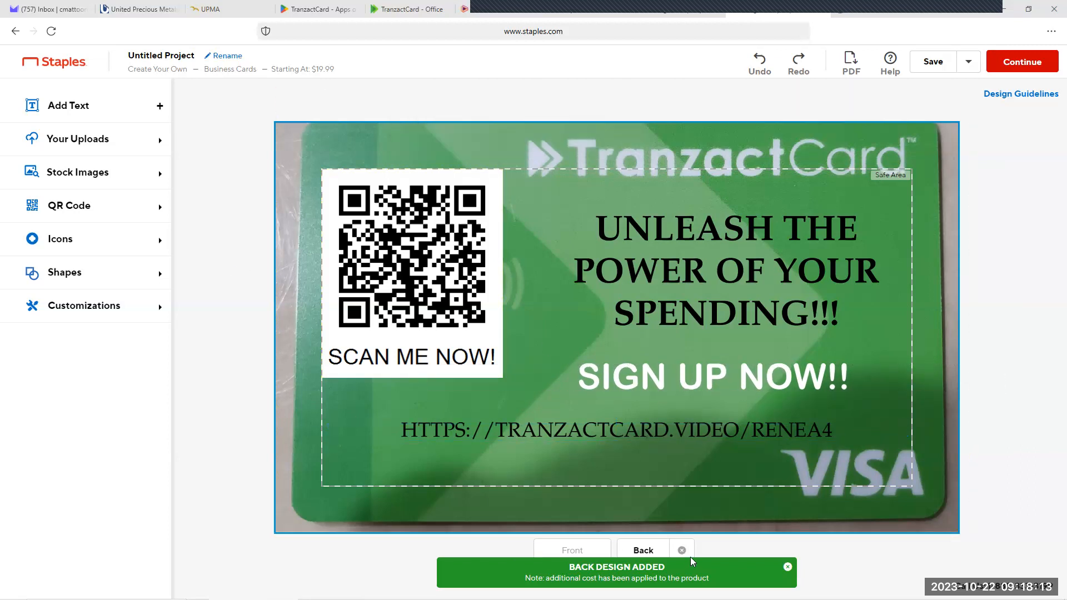
Step: Continue as a guest to preview both card sides on the approval page, then reopen the design for editing
{"action": "left_click", "coordinate": [1029, 66]}
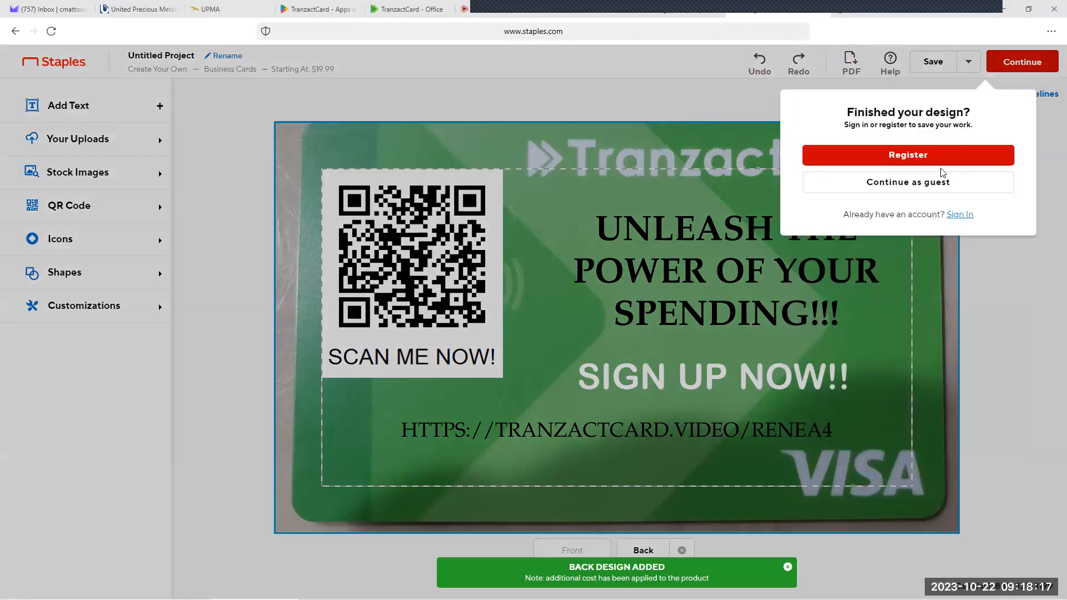
{"action": "left_click", "coordinate": [924, 187]}
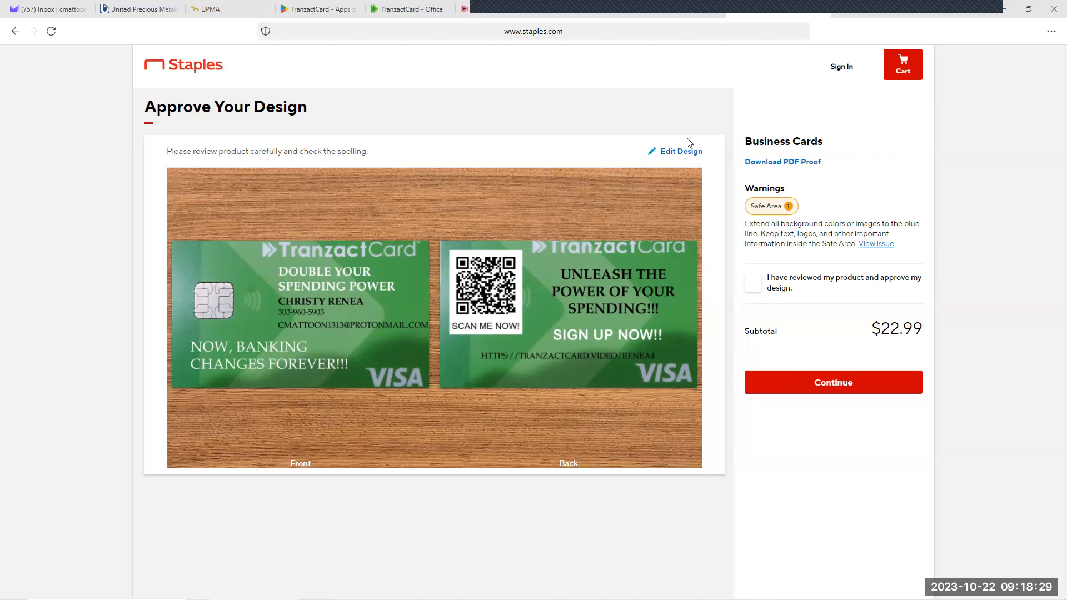
{"action": "left_click", "coordinate": [672, 155]}
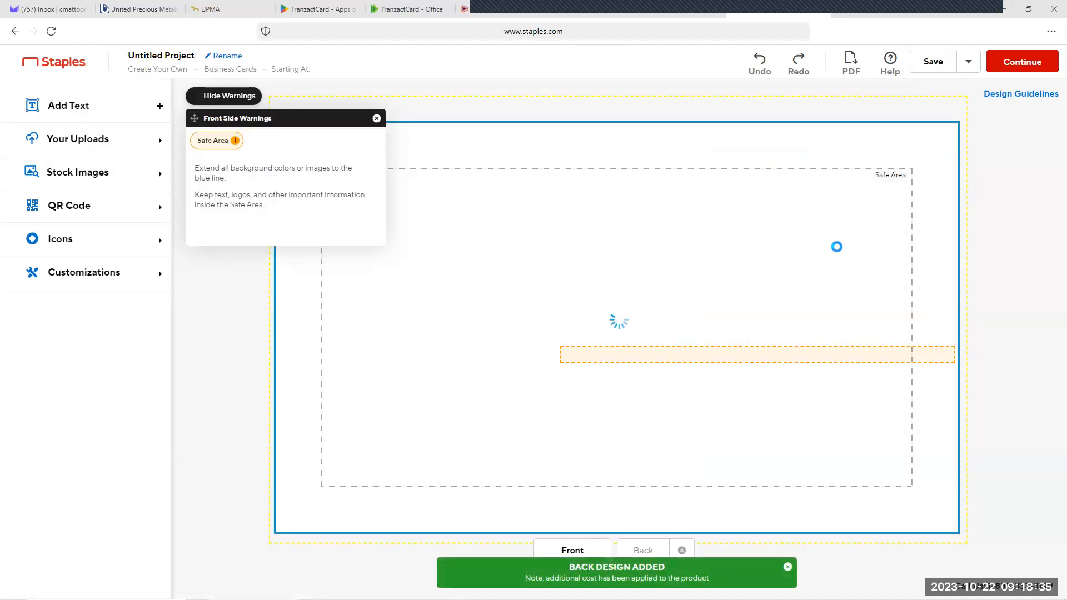
Step: On the back side, shrink the background photo from its upper-right corner and shift it slightly right and down
{"action": "left_click", "coordinate": [648, 550]}
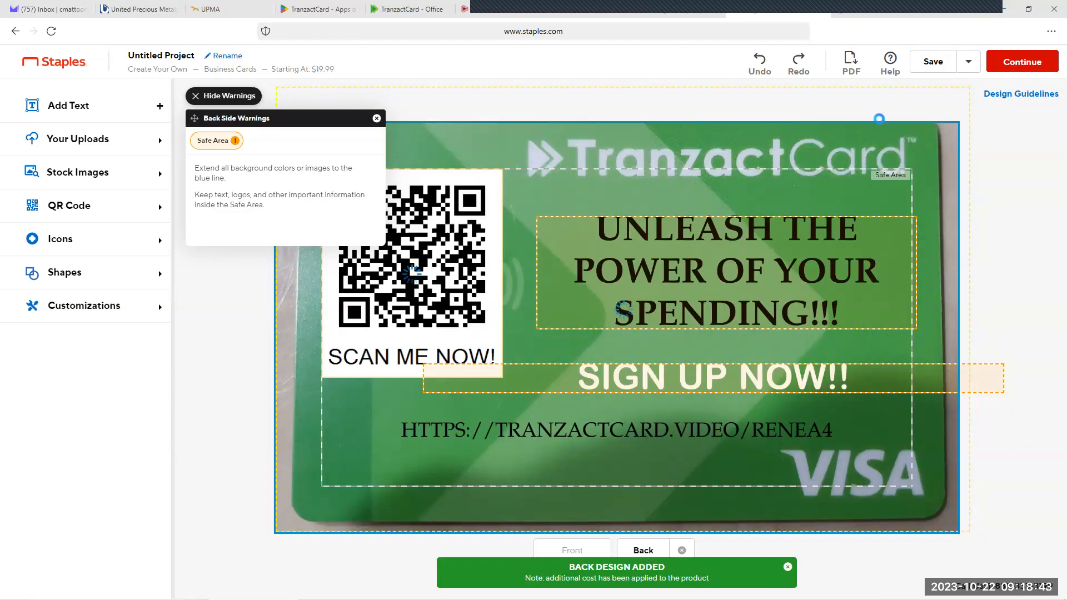
{"action": "left_click", "coordinate": [829, 128]}
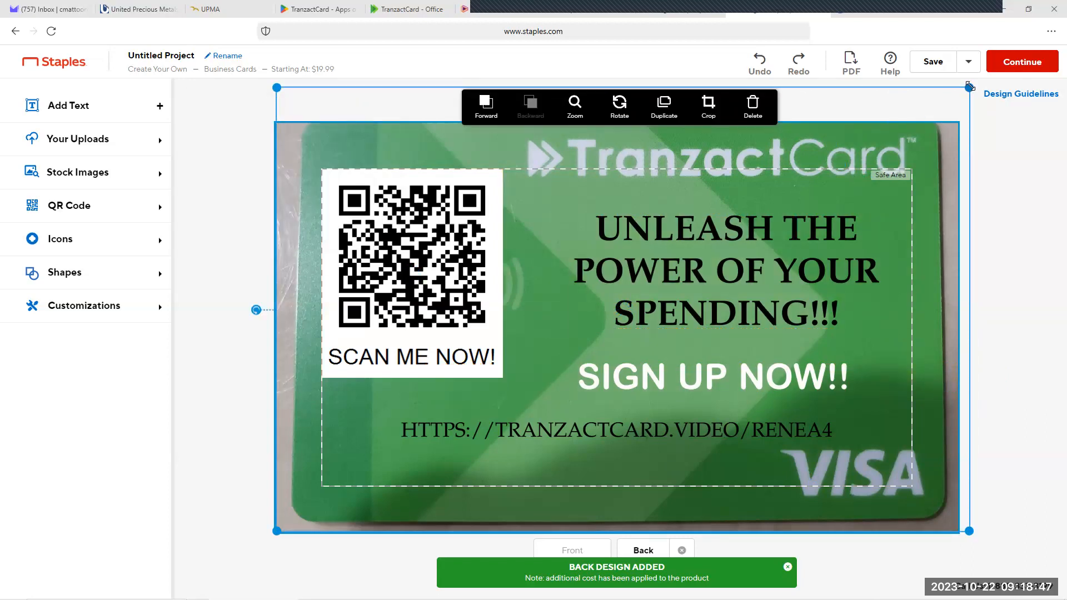
{"action": "left_click_drag", "start_coordinate": [963, 86], "coordinate": [963, 121]}
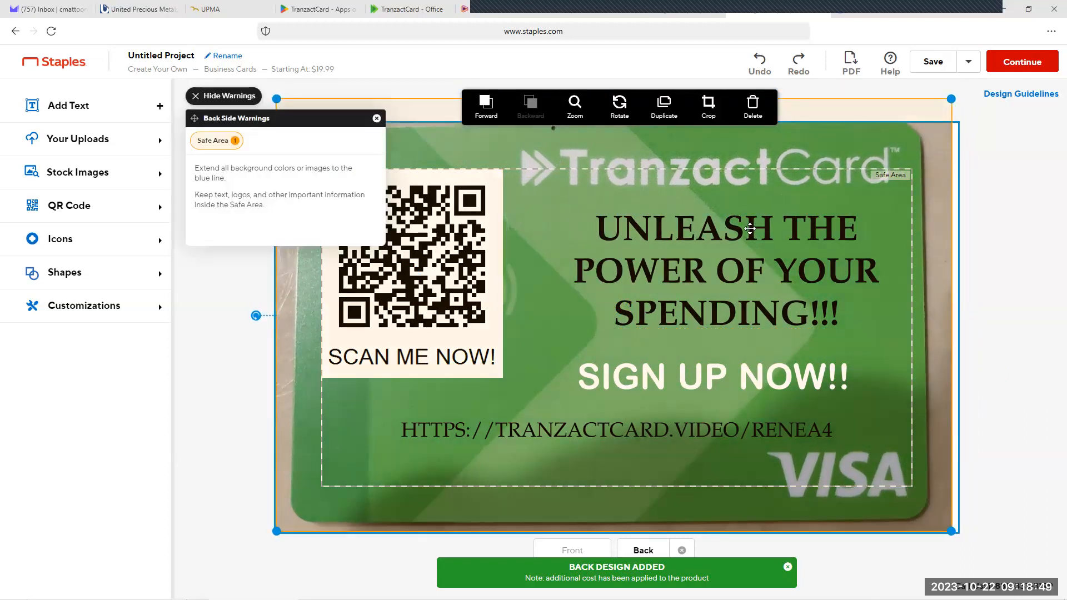
{"action": "left_click_drag", "start_coordinate": [743, 236], "coordinate": [752, 239]}
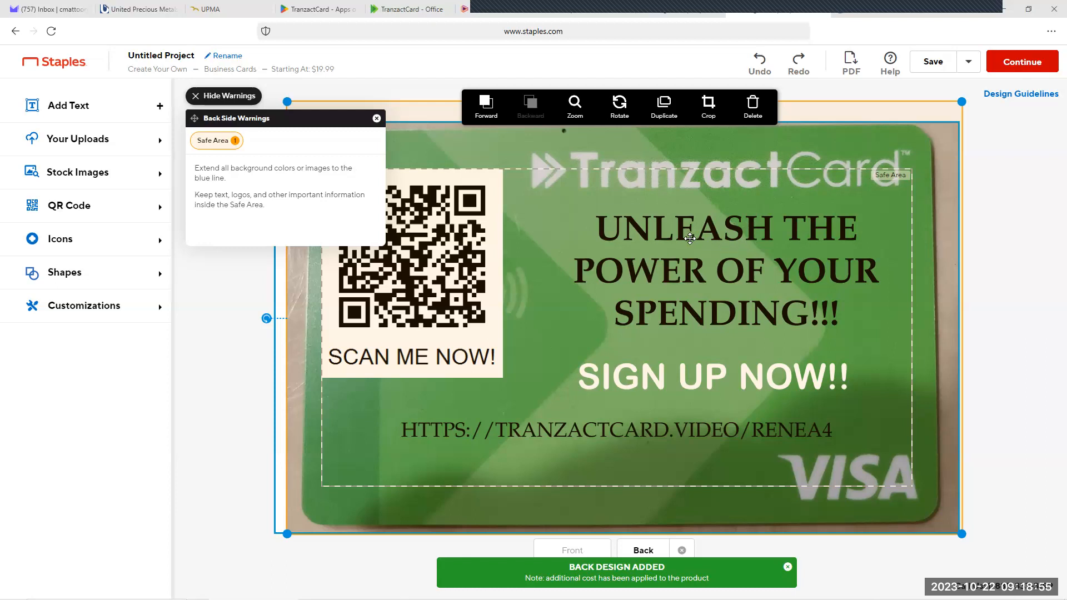
Step: Continue as a guest to review the updated approval preview, then reopen the design and dismiss the front side's warnings
{"action": "left_click", "coordinate": [1026, 64]}
{"action": "left_click", "coordinate": [903, 183]}
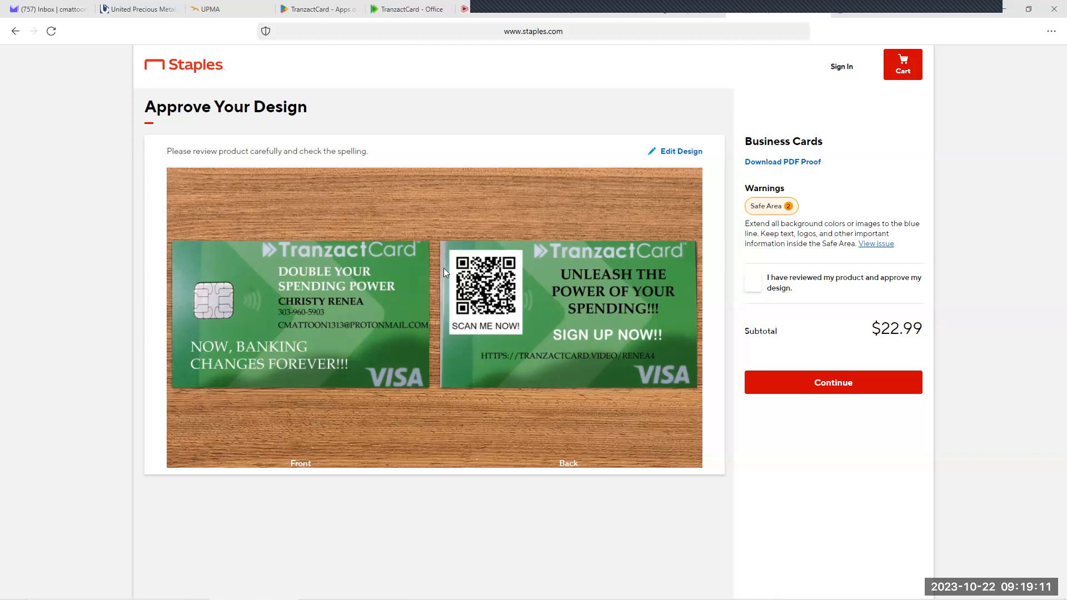
{"action": "left_click", "coordinate": [697, 157]}
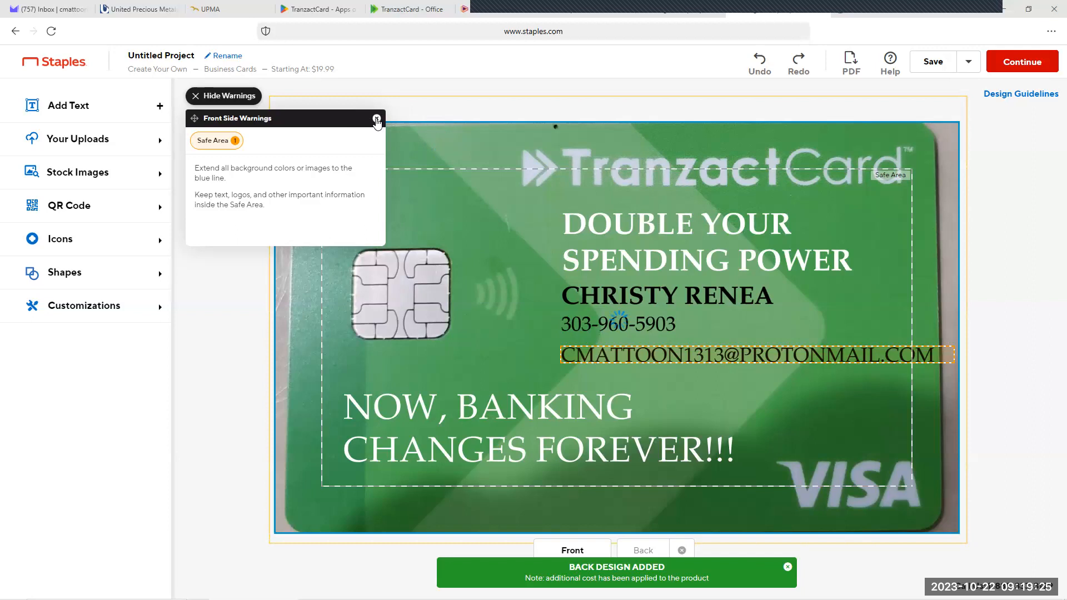
{"action": "left_click", "coordinate": [377, 119]}
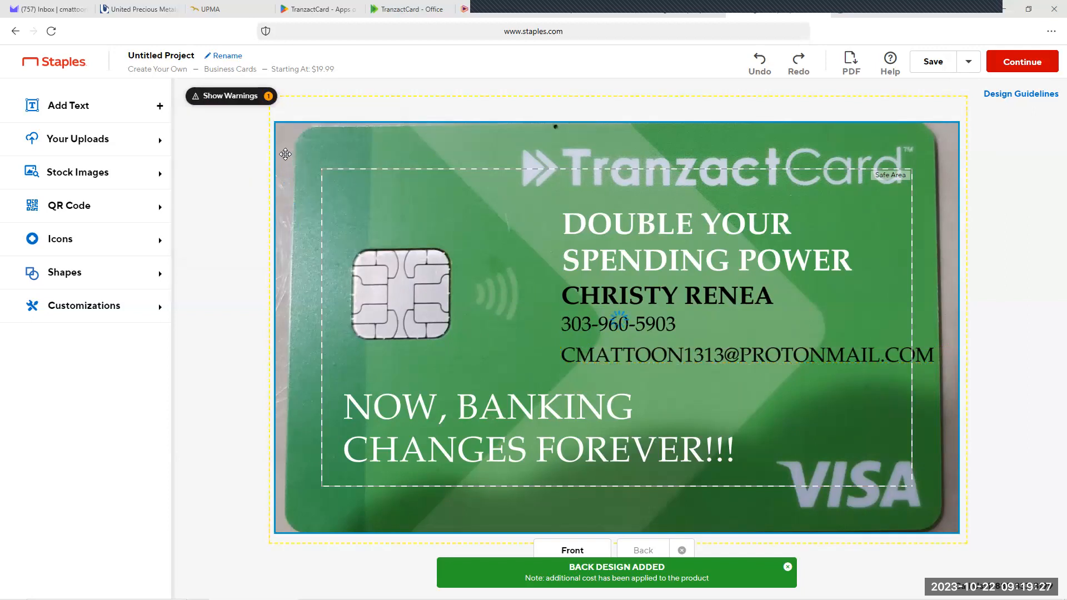
{"action": "left_click", "coordinate": [305, 137]}
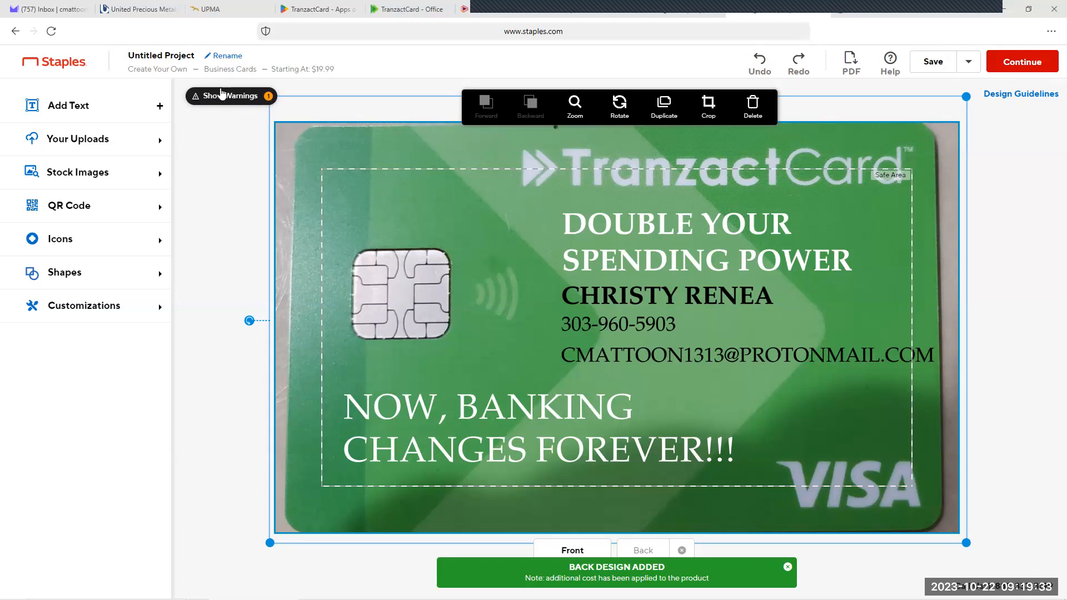
{"action": "left_click", "coordinate": [194, 103]}
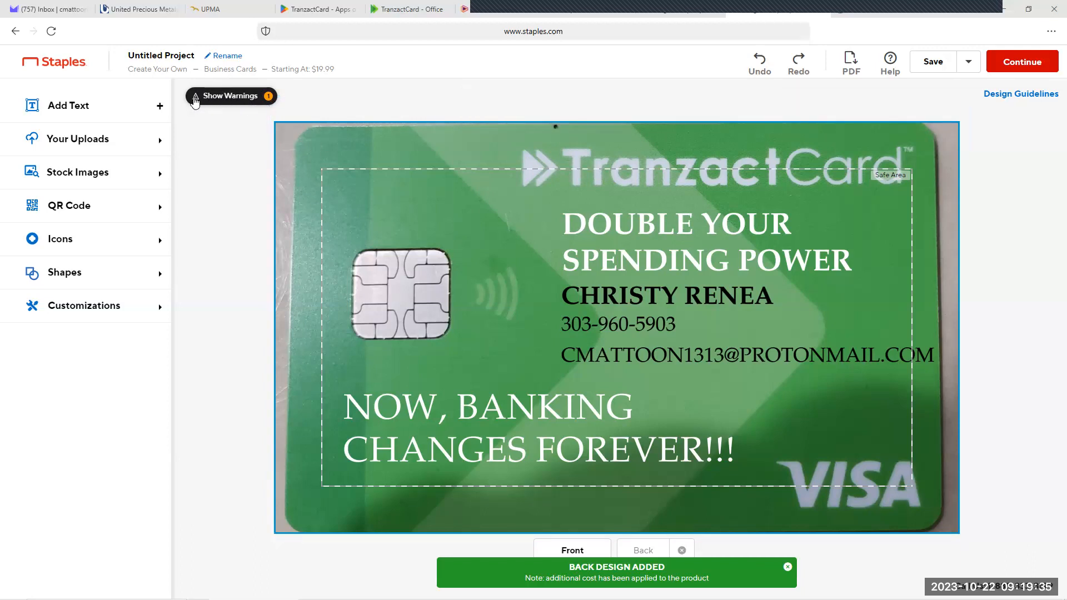
{"action": "left_click", "coordinate": [376, 120]}
{"action": "left_click", "coordinate": [328, 154]}
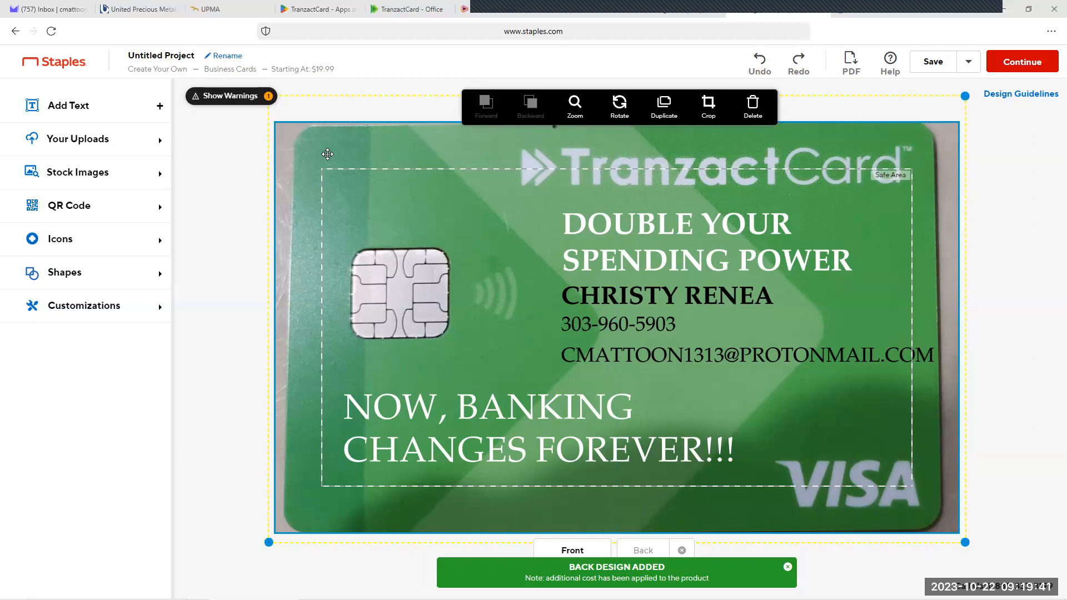
{"action": "left_click", "coordinate": [269, 97]}
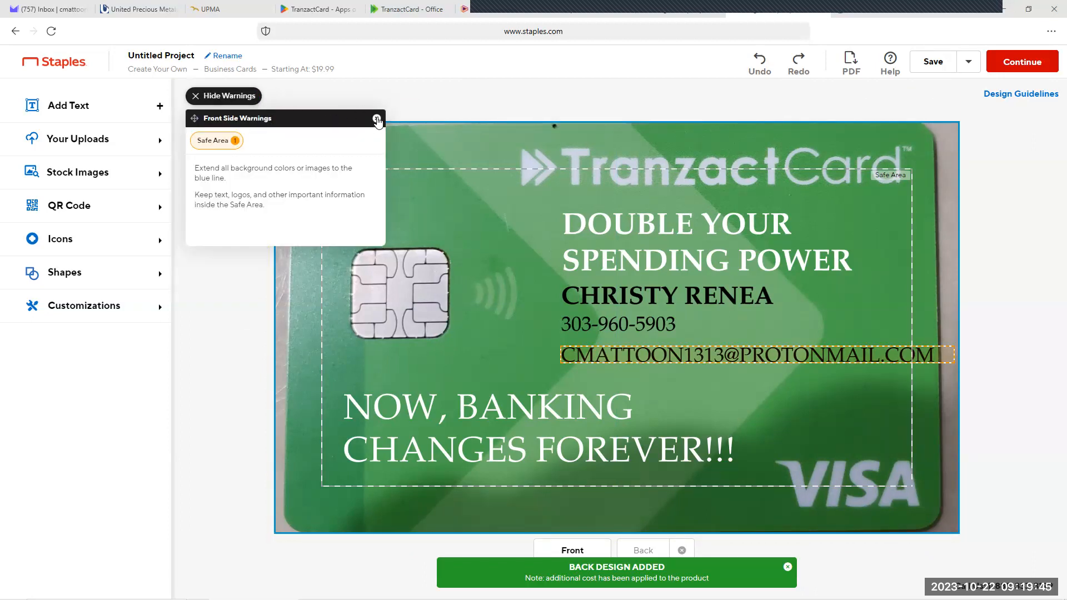
{"action": "left_click", "coordinate": [377, 119]}
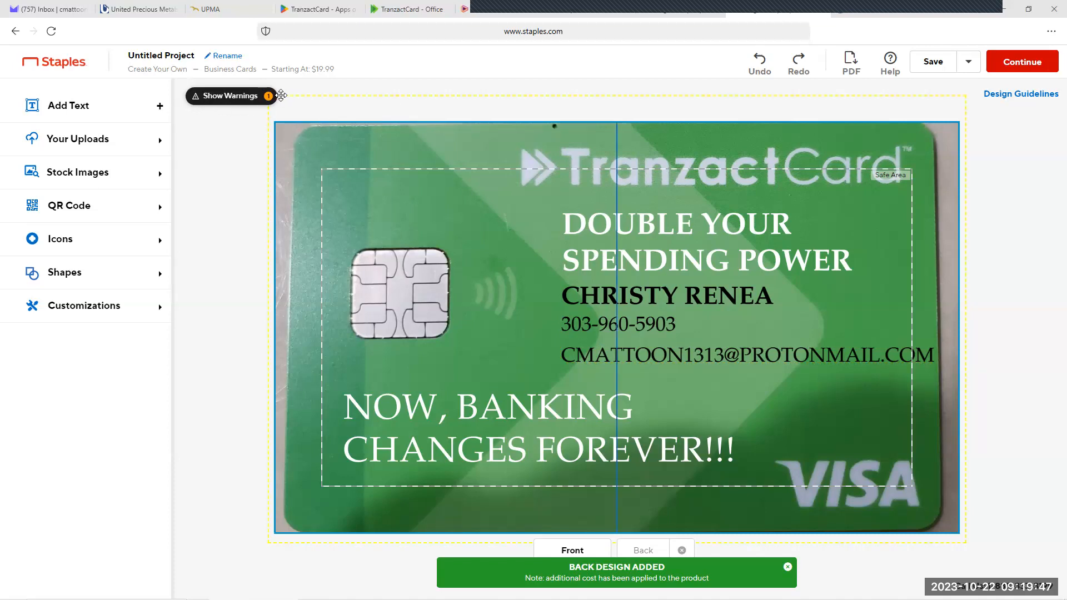
{"action": "left_click", "coordinate": [196, 97]}
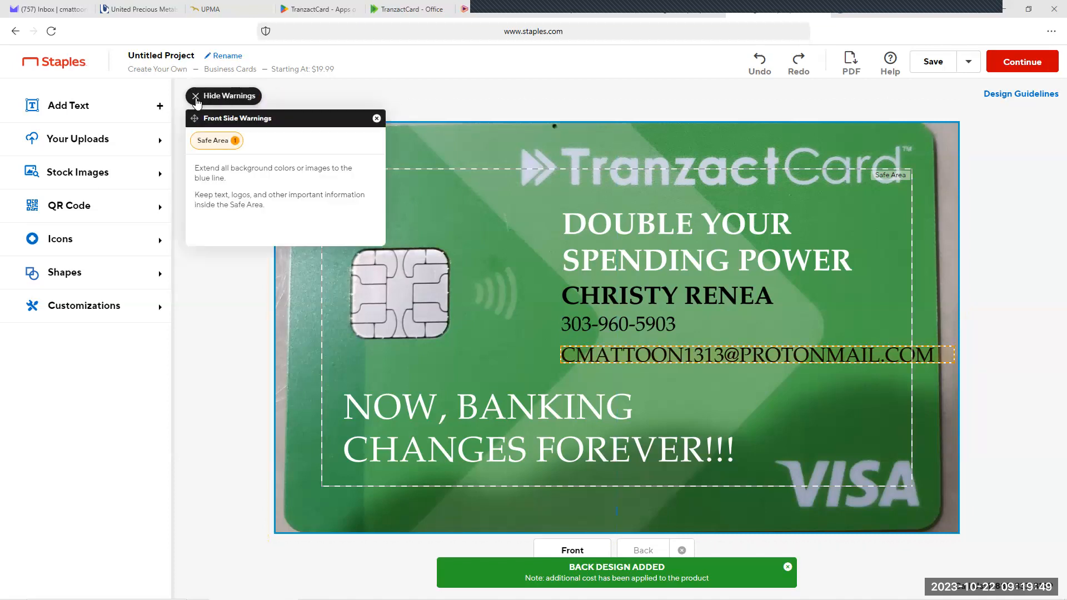
{"action": "left_click", "coordinate": [196, 98]}
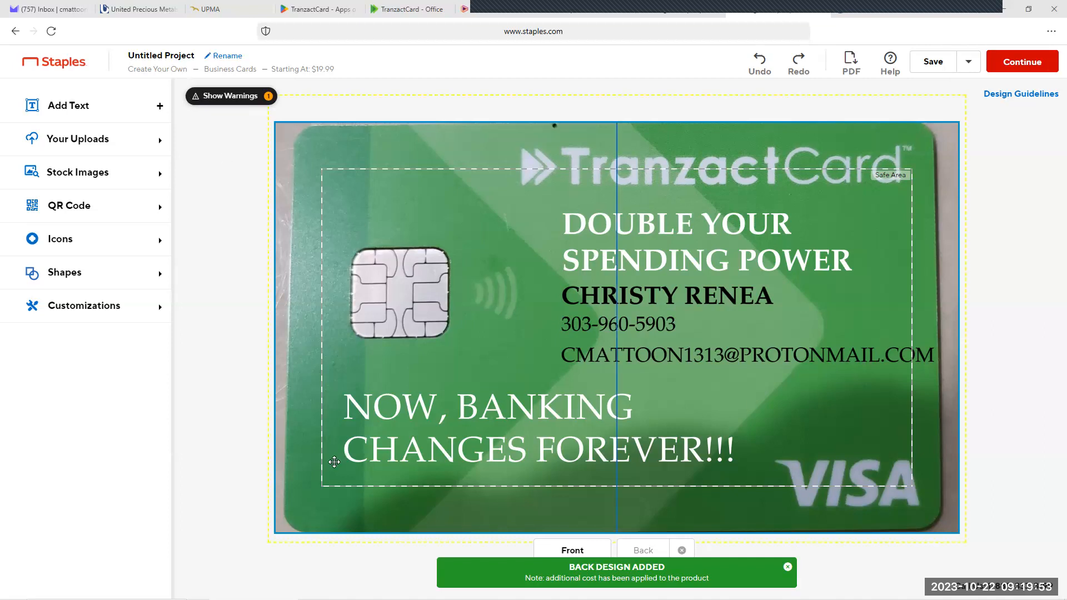
Step: Slightly enlarge the front's background photo from its lower-left corner, shift it up and left, and continue as a guest
{"action": "left_click", "coordinate": [319, 482]}
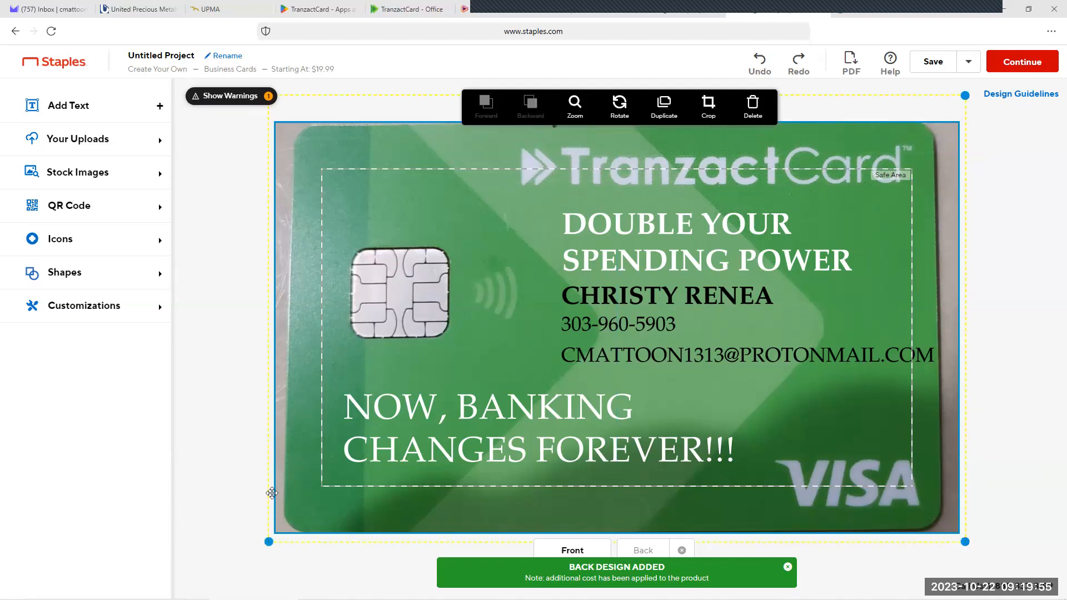
{"action": "left_click_drag", "start_coordinate": [263, 555], "coordinate": [264, 544]}
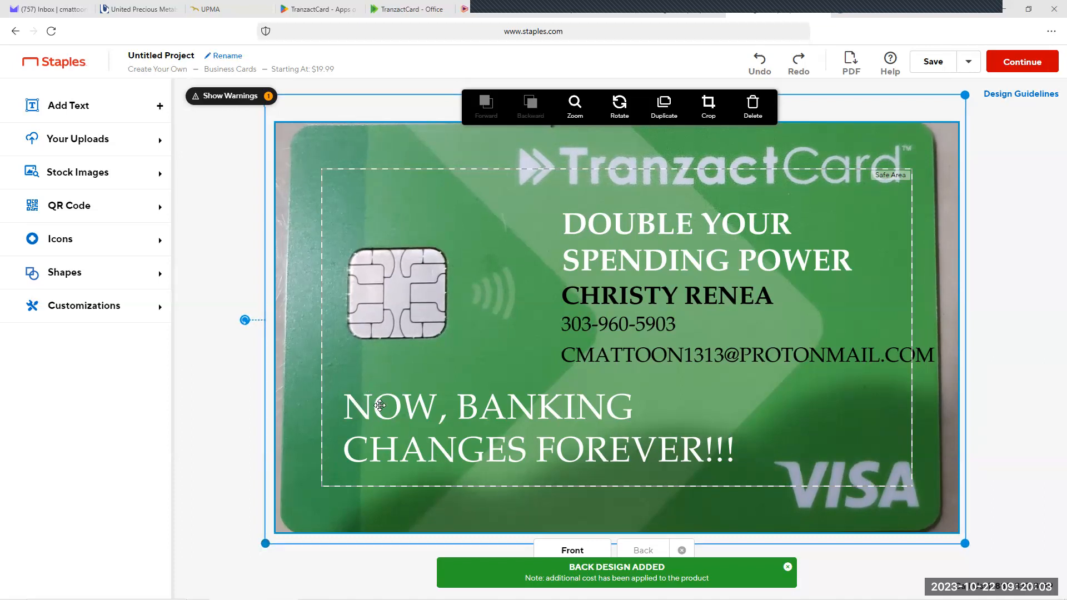
{"action": "mouse_move", "coordinate": [449, 375]}
{"action": "left_mouse_down"}
{"action": "mouse_move", "coordinate": [448, 365]}
{"action": "mouse_move", "coordinate": [442, 374]}
{"action": "left_mouse_up"}
{"action": "left_click", "coordinate": [1010, 62]}
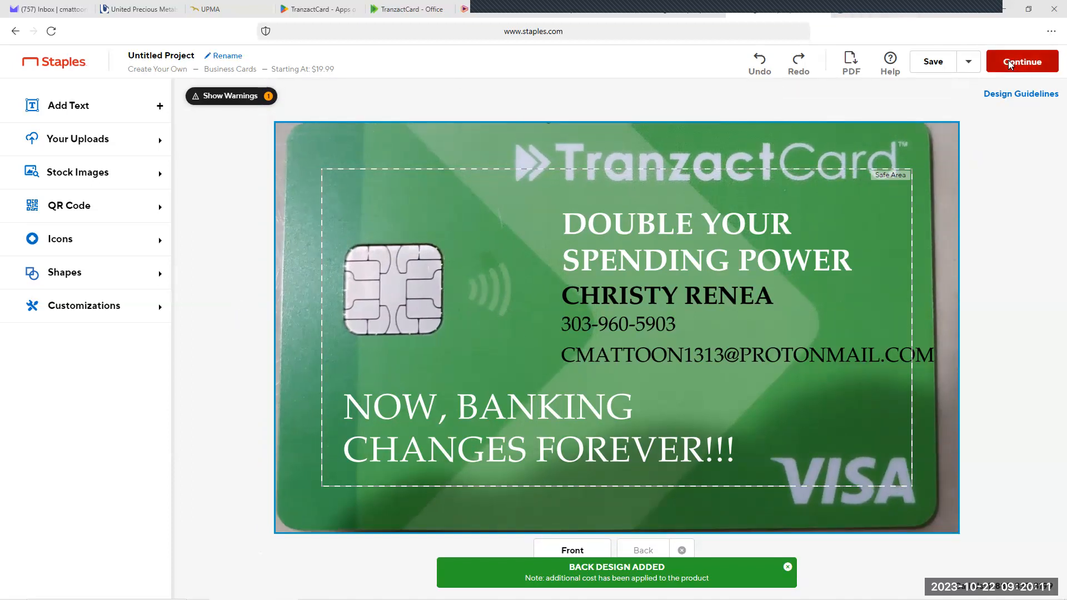
{"action": "left_click", "coordinate": [912, 181]}
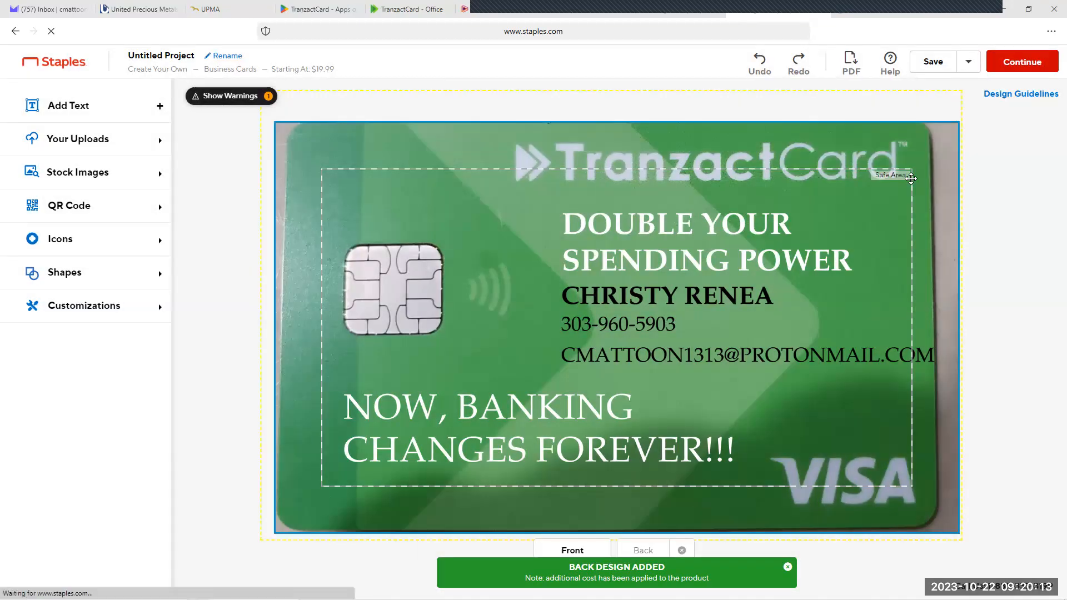